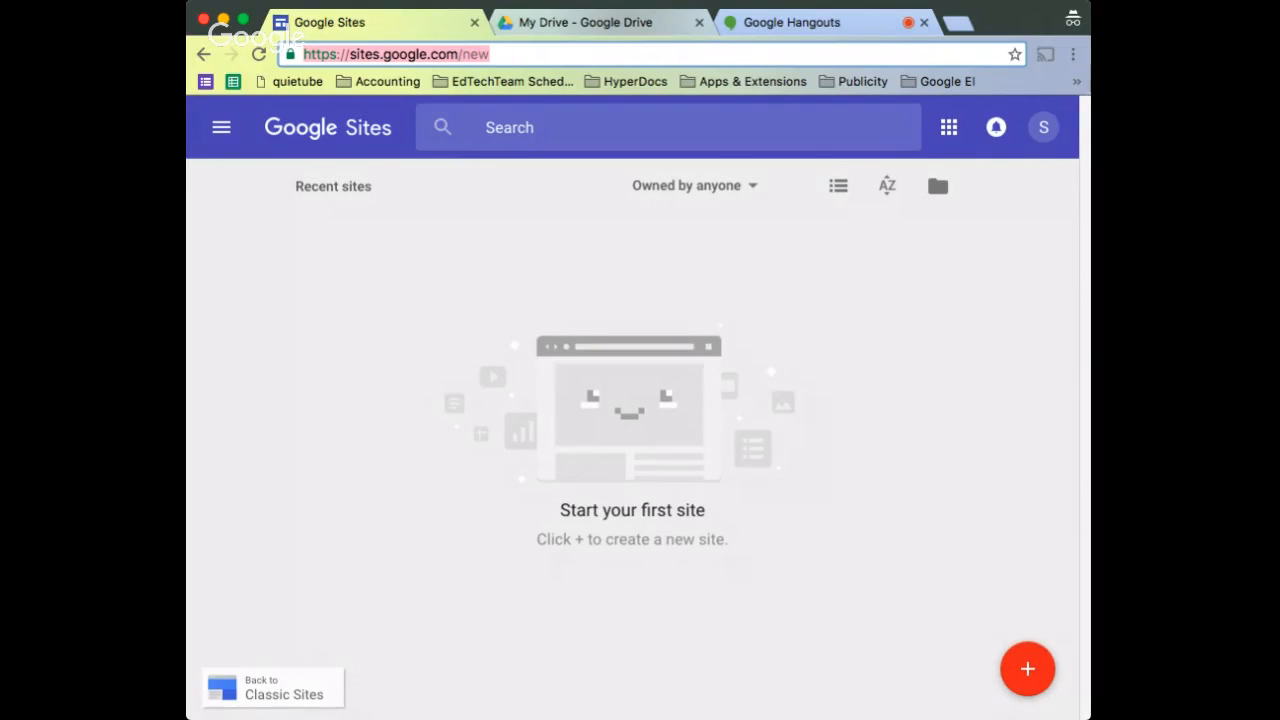
Switch to Google Drive and create a new Google Sites site from there
click(580, 22)
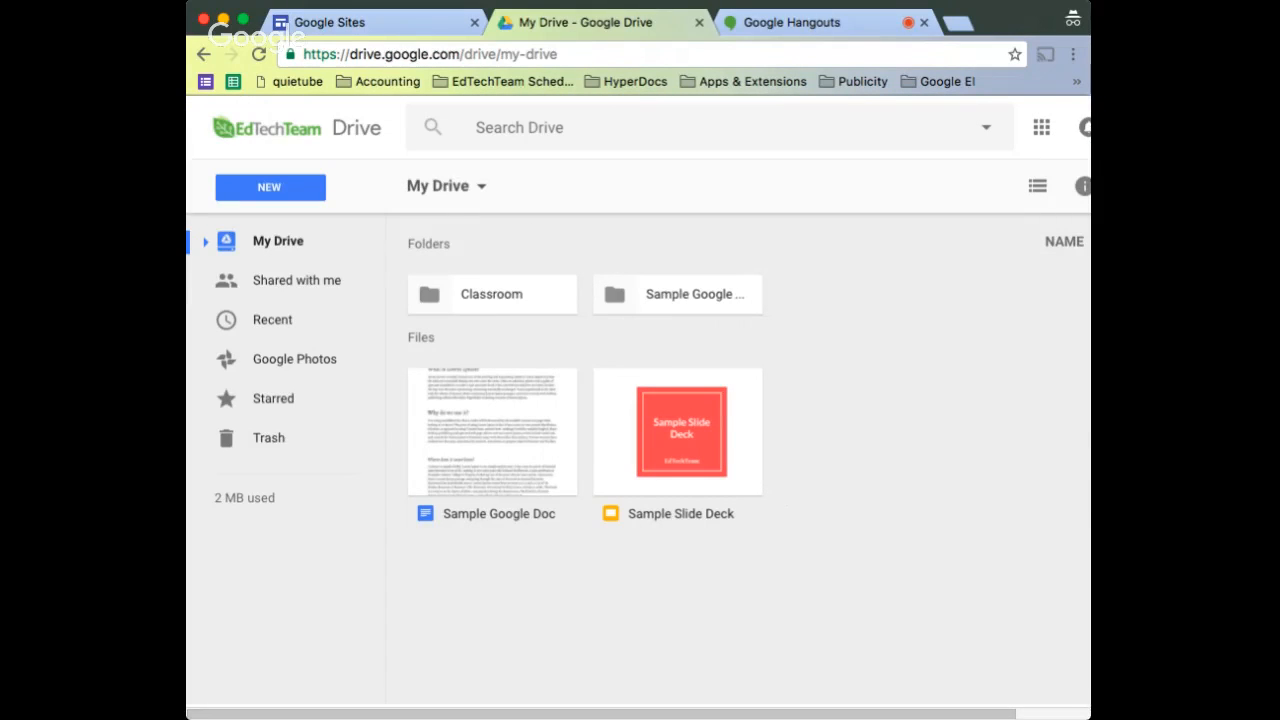
click(270, 187)
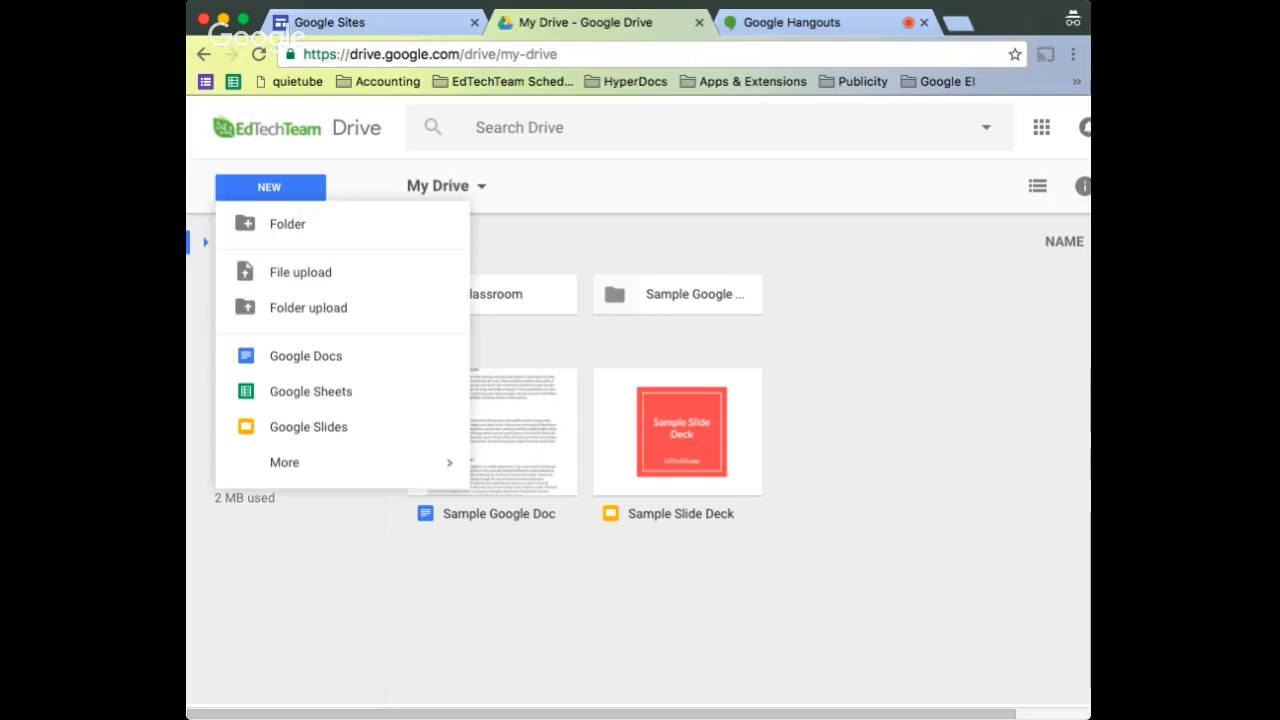
mouse_move(300, 462)
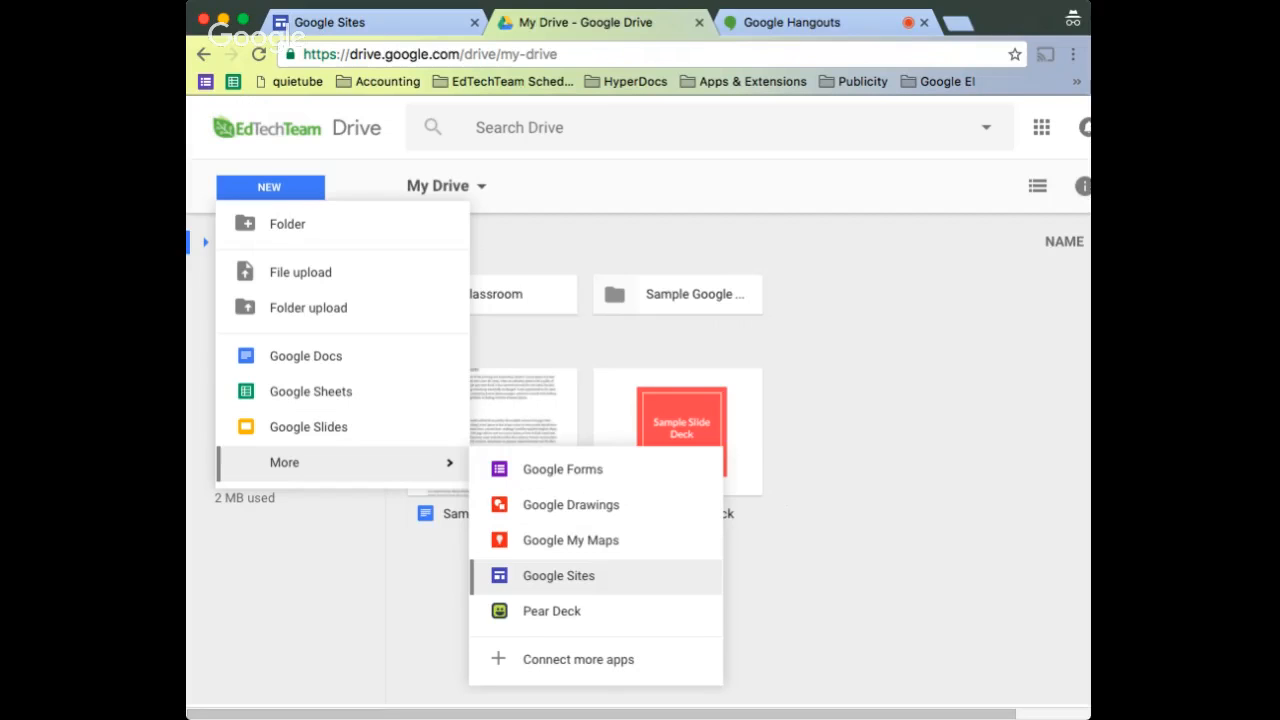
click(559, 575)
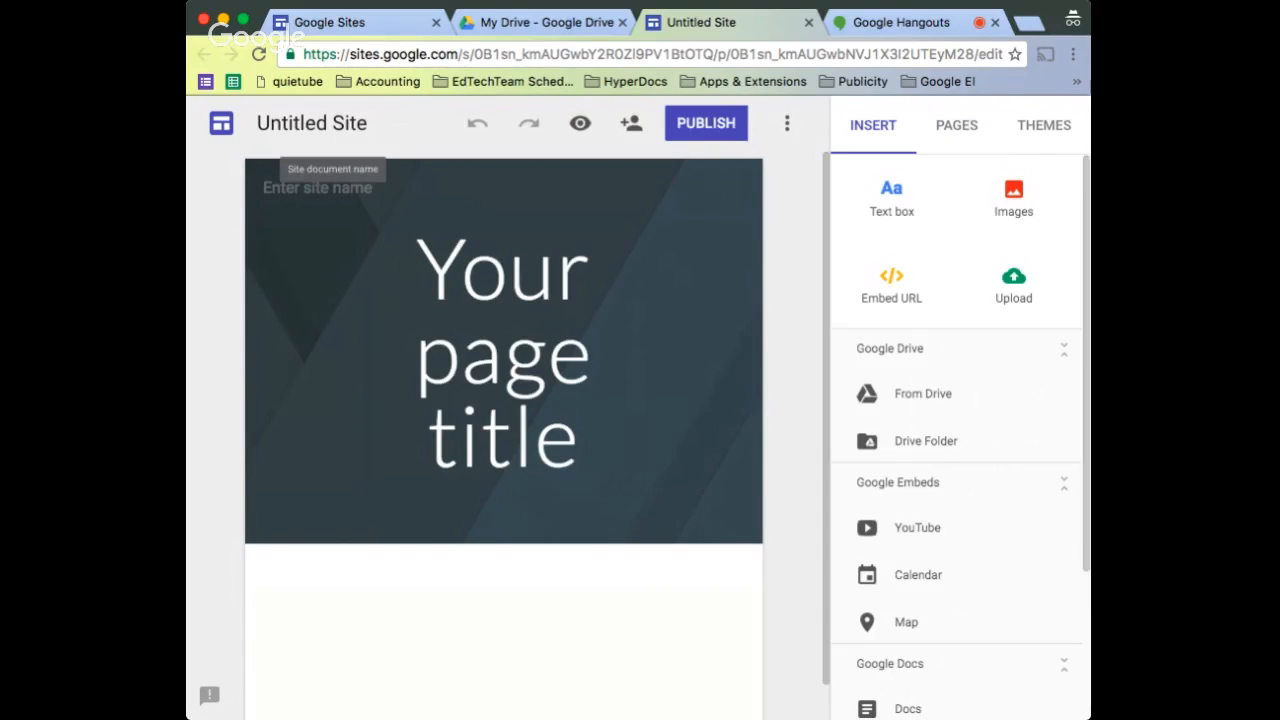
Rename the untitled site with the owner's first name in possessive form followed by "Site"
click(312, 123)
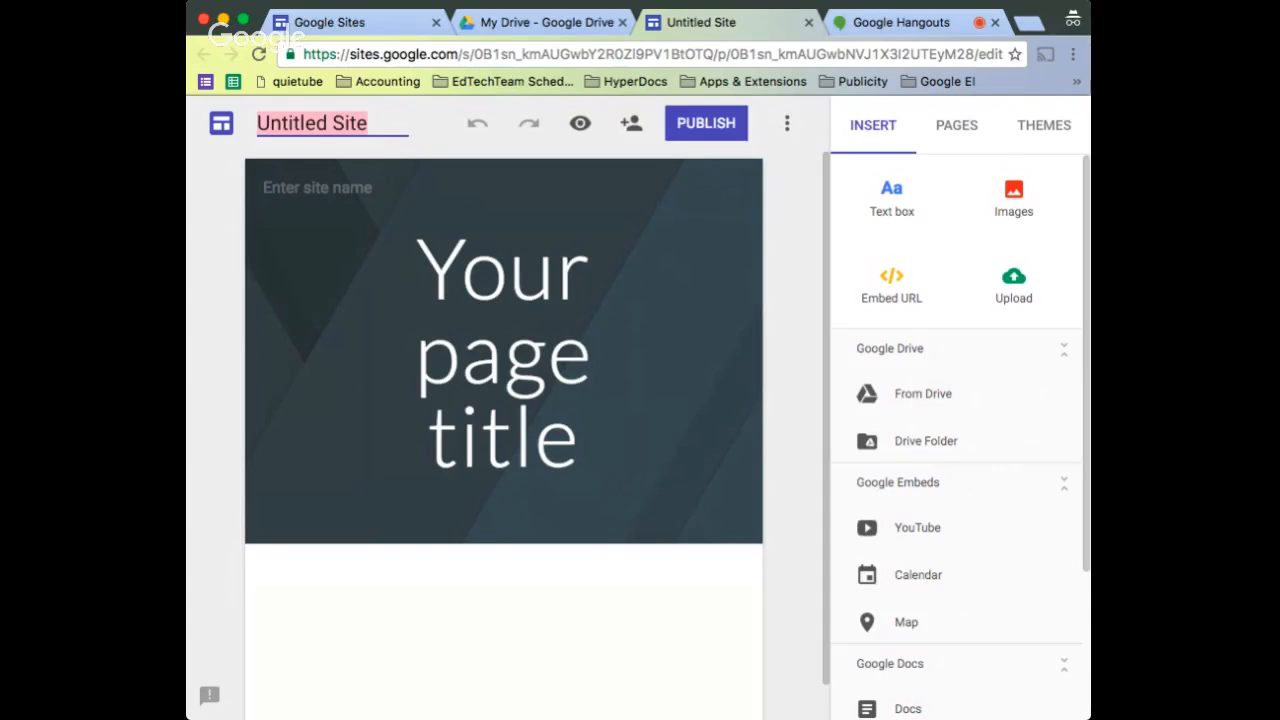
text(Emily's Sites)
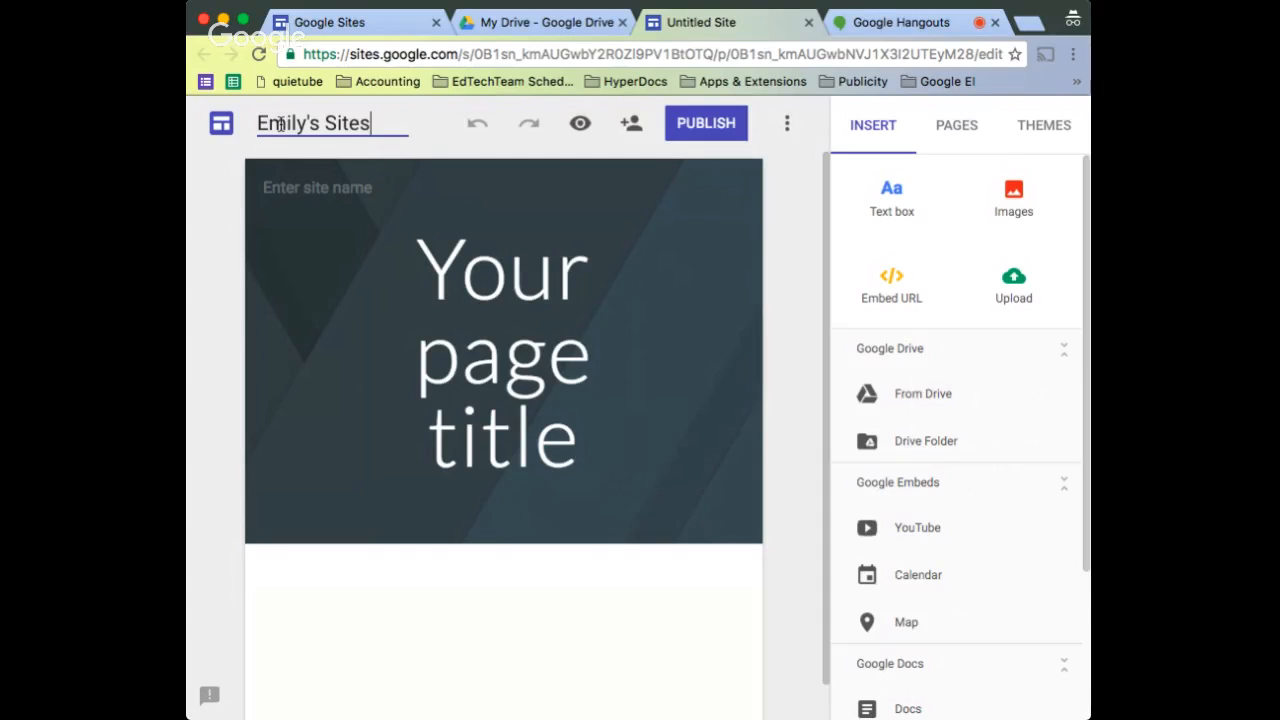
key(BackSpace)
key(Return)
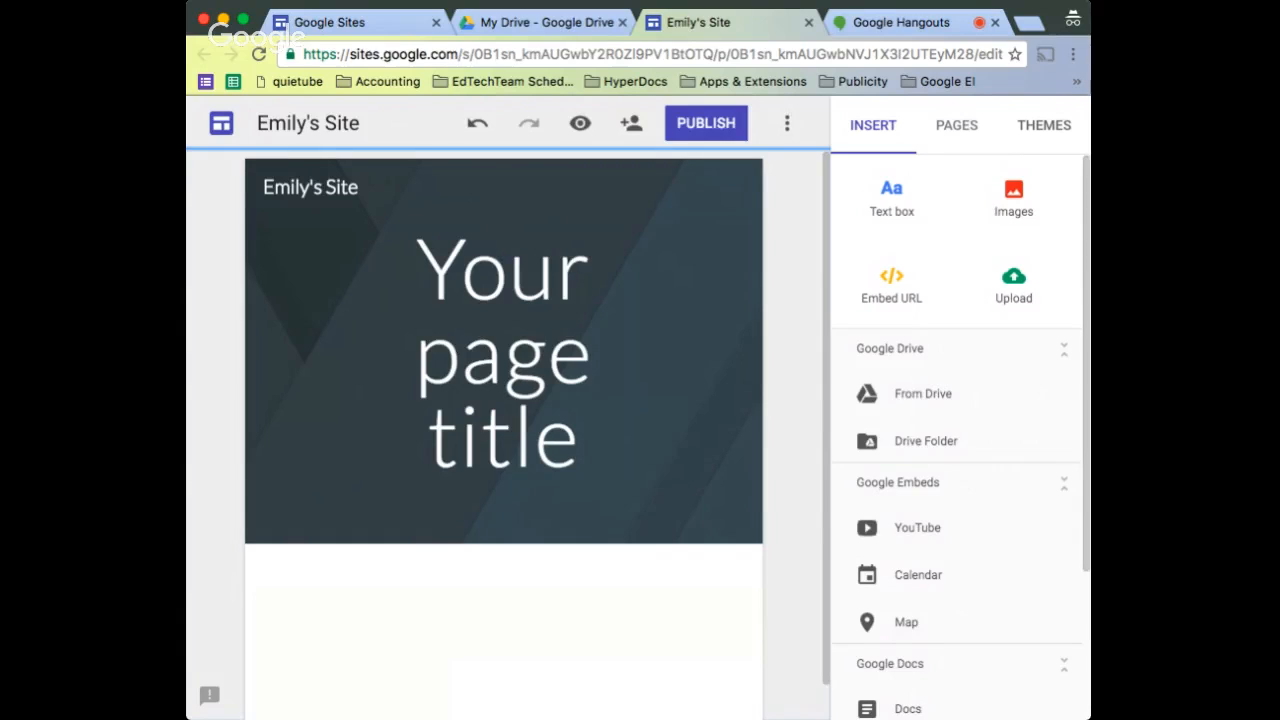
Try the pink, teal, purple and black colour variants of the Simple theme and open its font styles
click(1044, 125)
scroll(956, 538, down, 2)
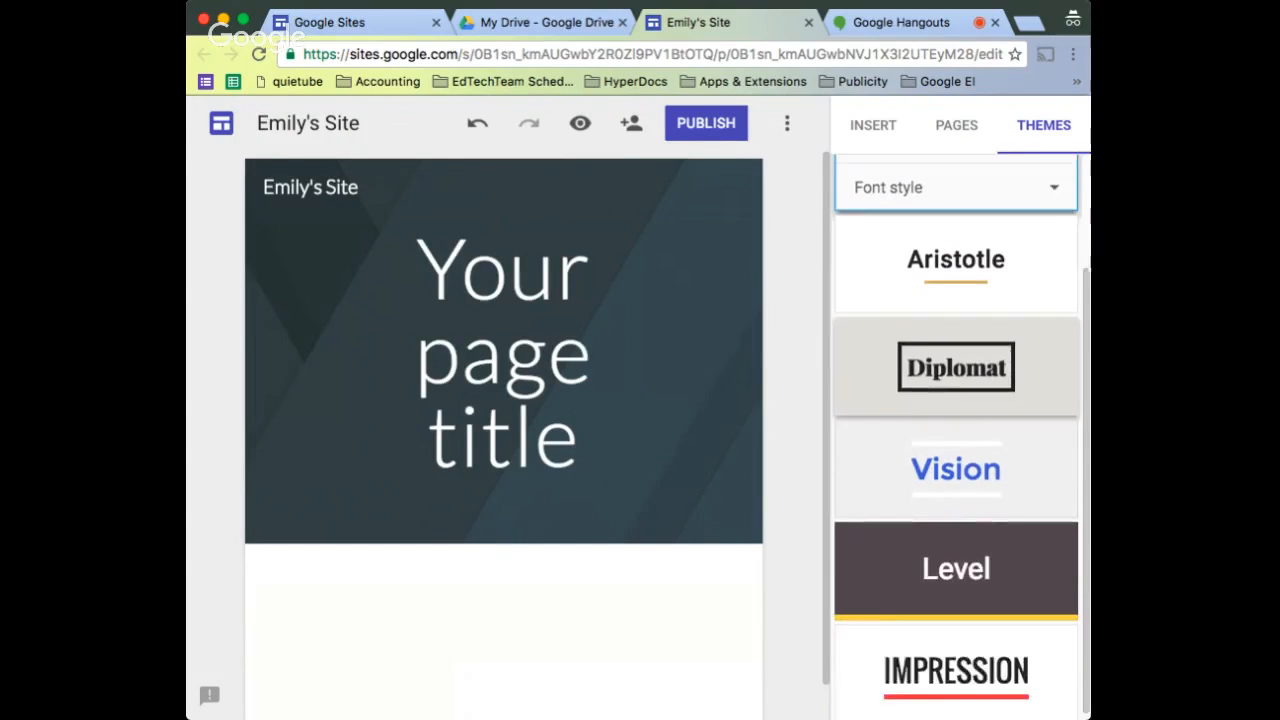
scroll(956, 538, up, 2)
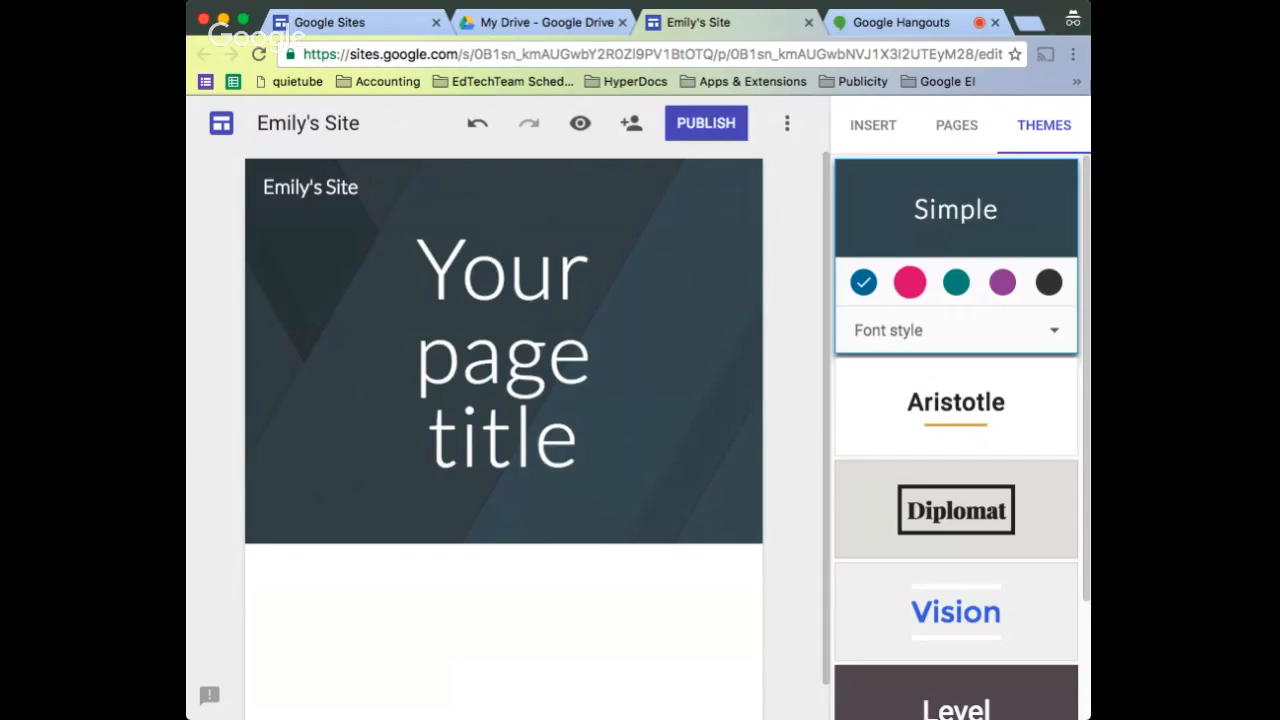
click(909, 282)
click(956, 282)
click(1002, 282)
click(1049, 282)
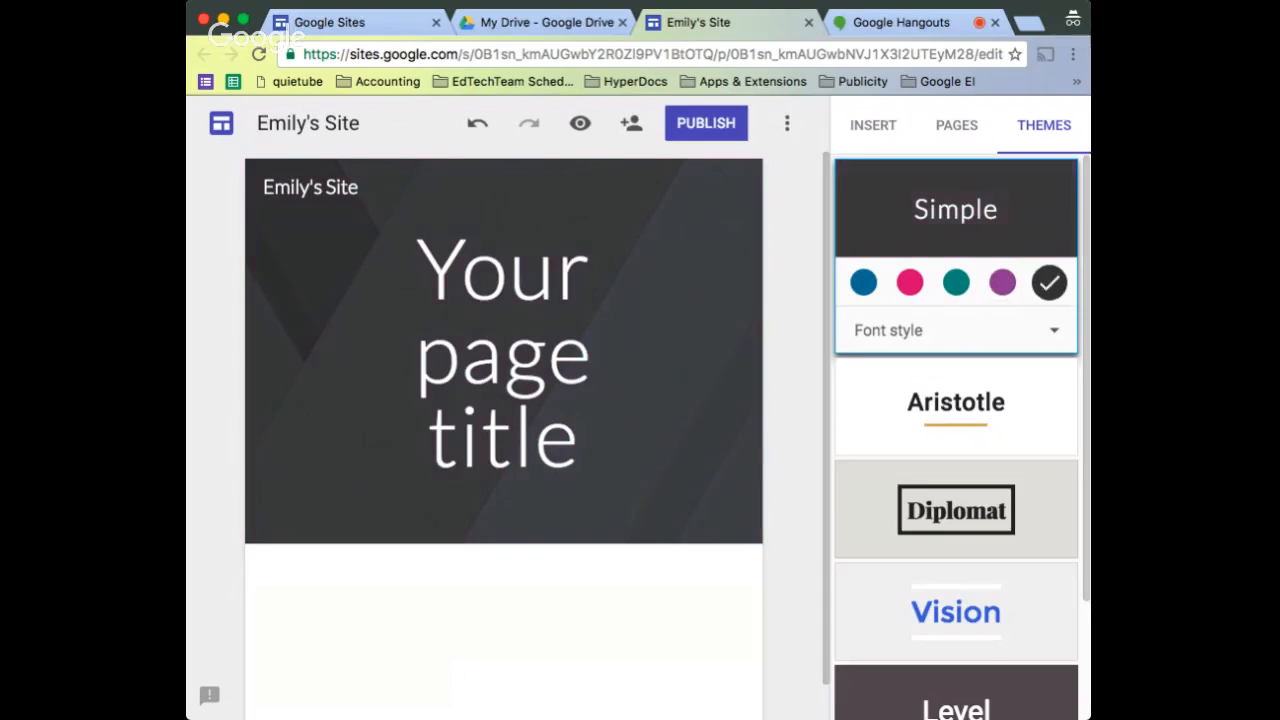
click(1045, 330)
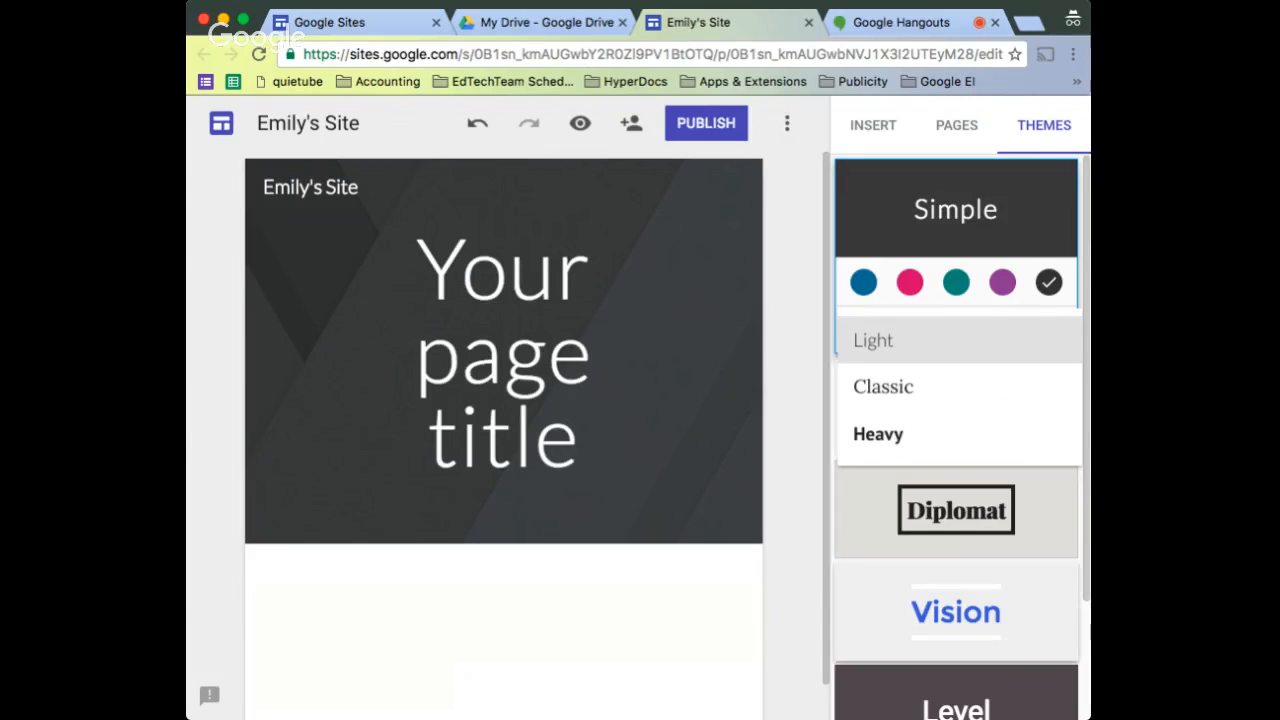
Apply the Level theme to the site with the green accent colour and the Classic font style
click(956, 700)
scroll(956, 542, down, 1)
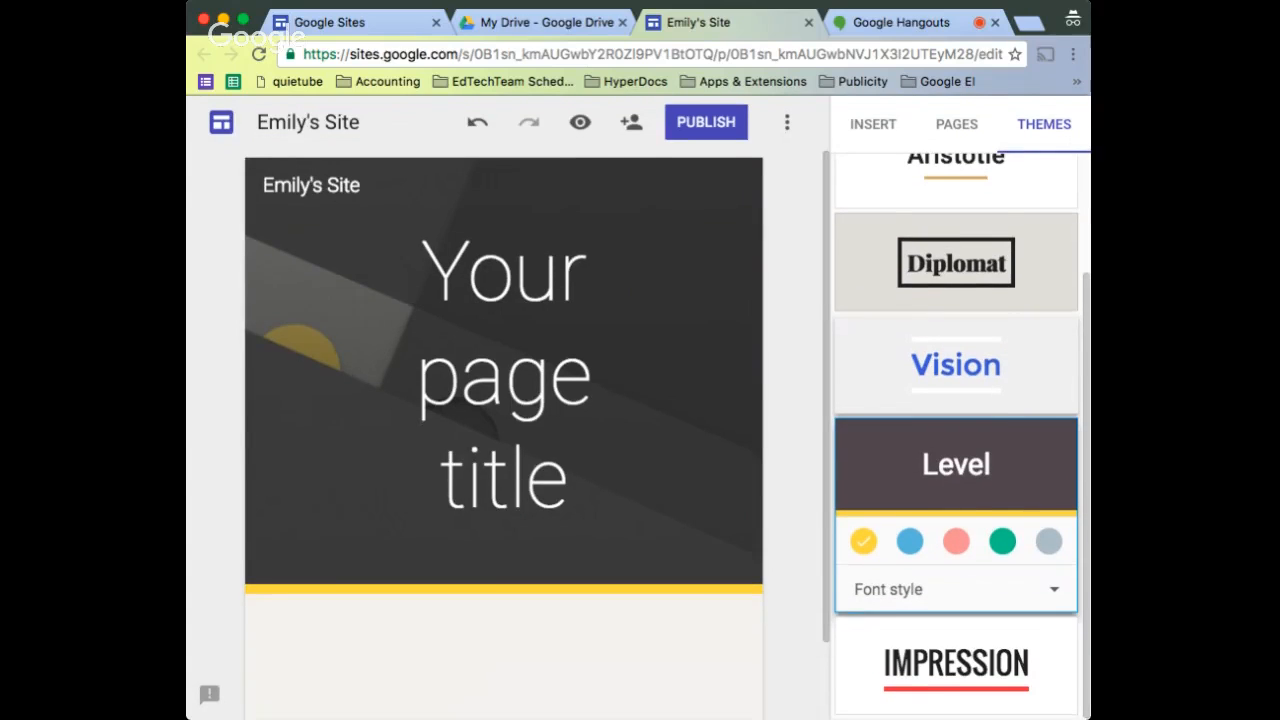
click(1003, 542)
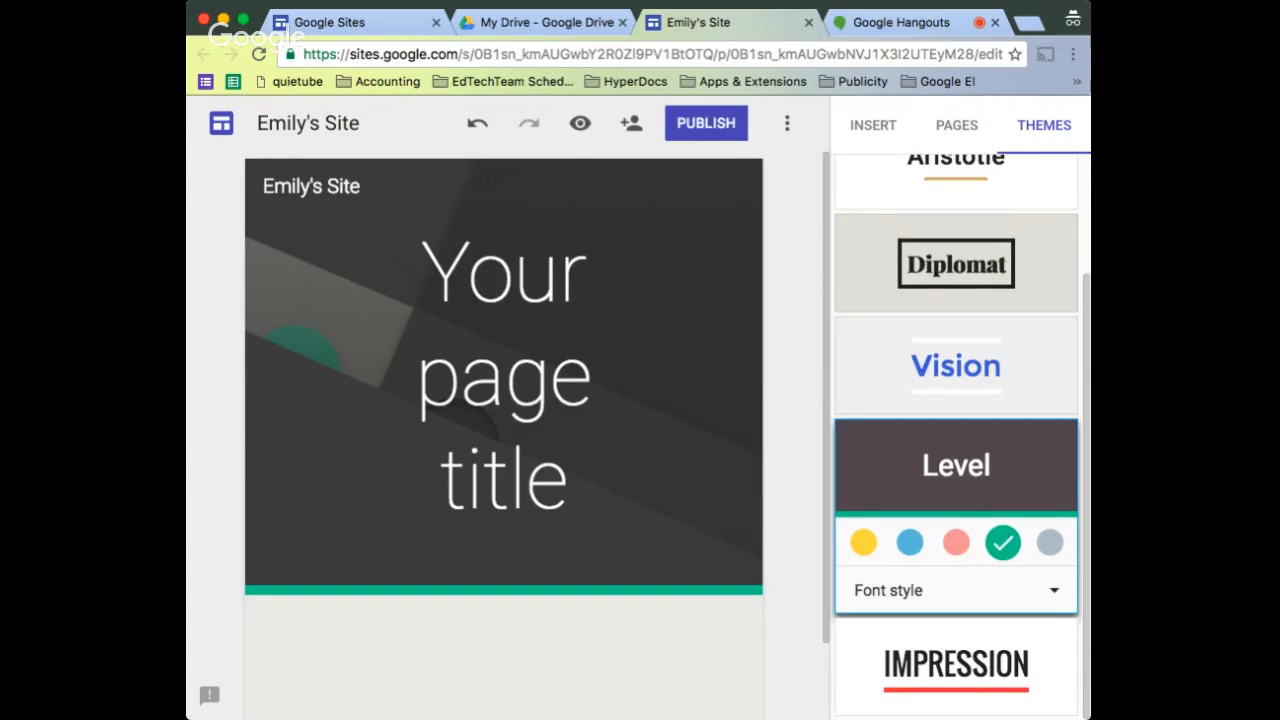
click(955, 590)
click(900, 646)
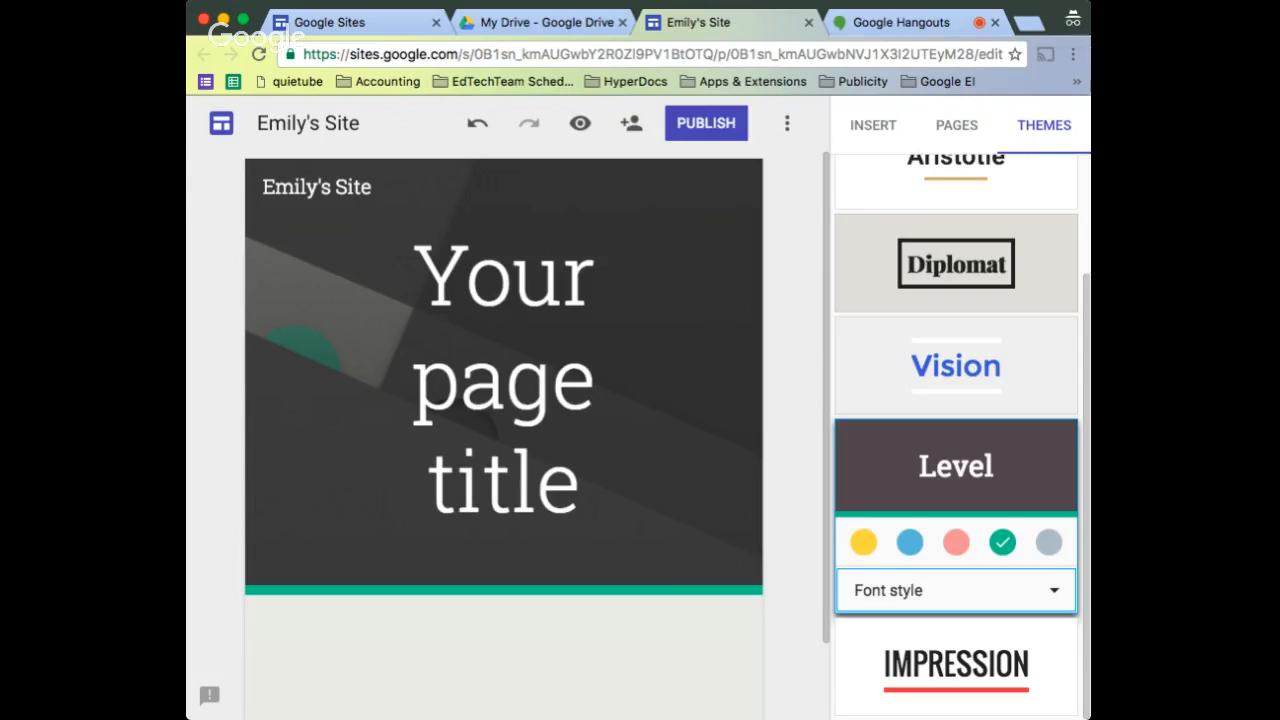
scroll(956, 436, up, 2)
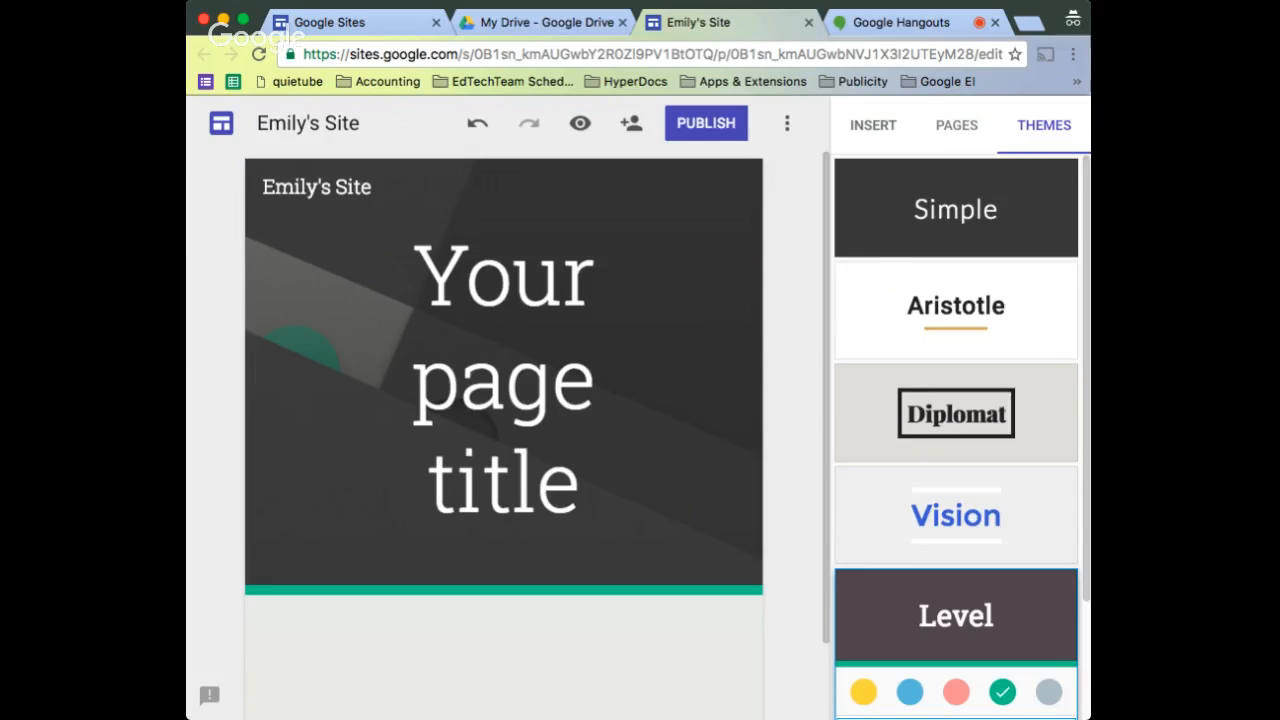
Insert a text box reading "Homepage" in a section below the page header
click(873, 125)
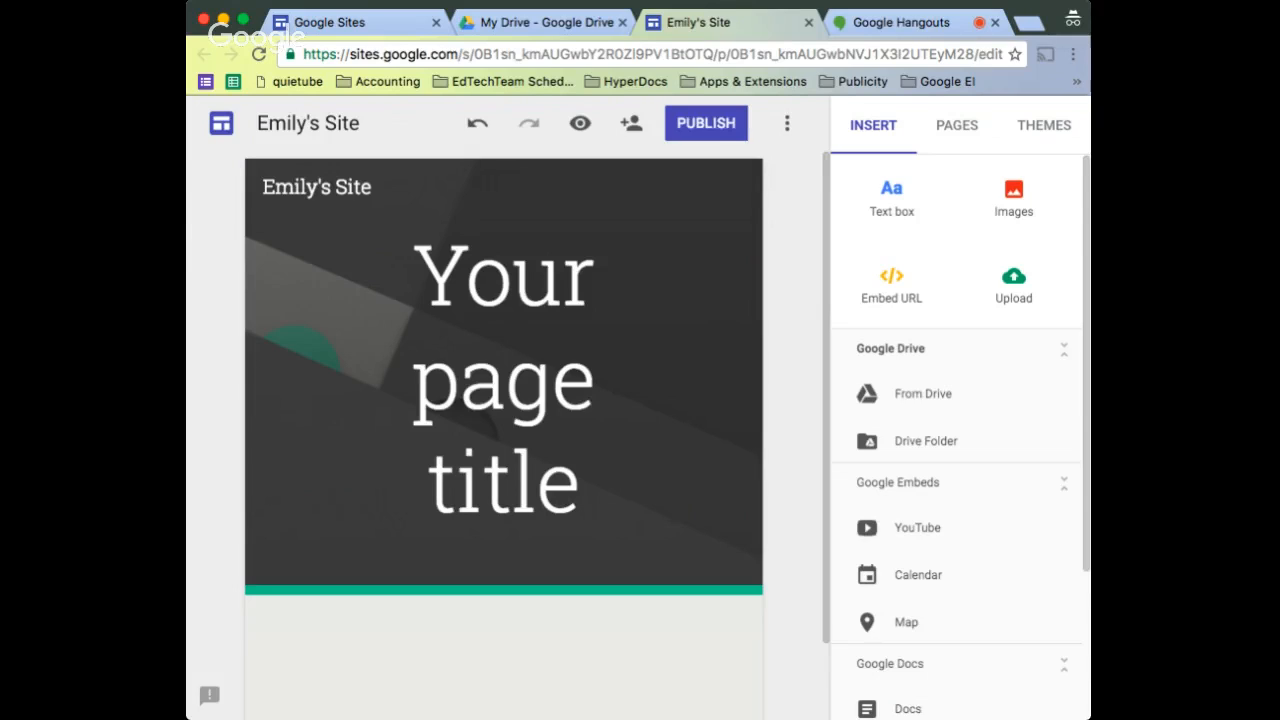
scroll(918, 390, down, 3)
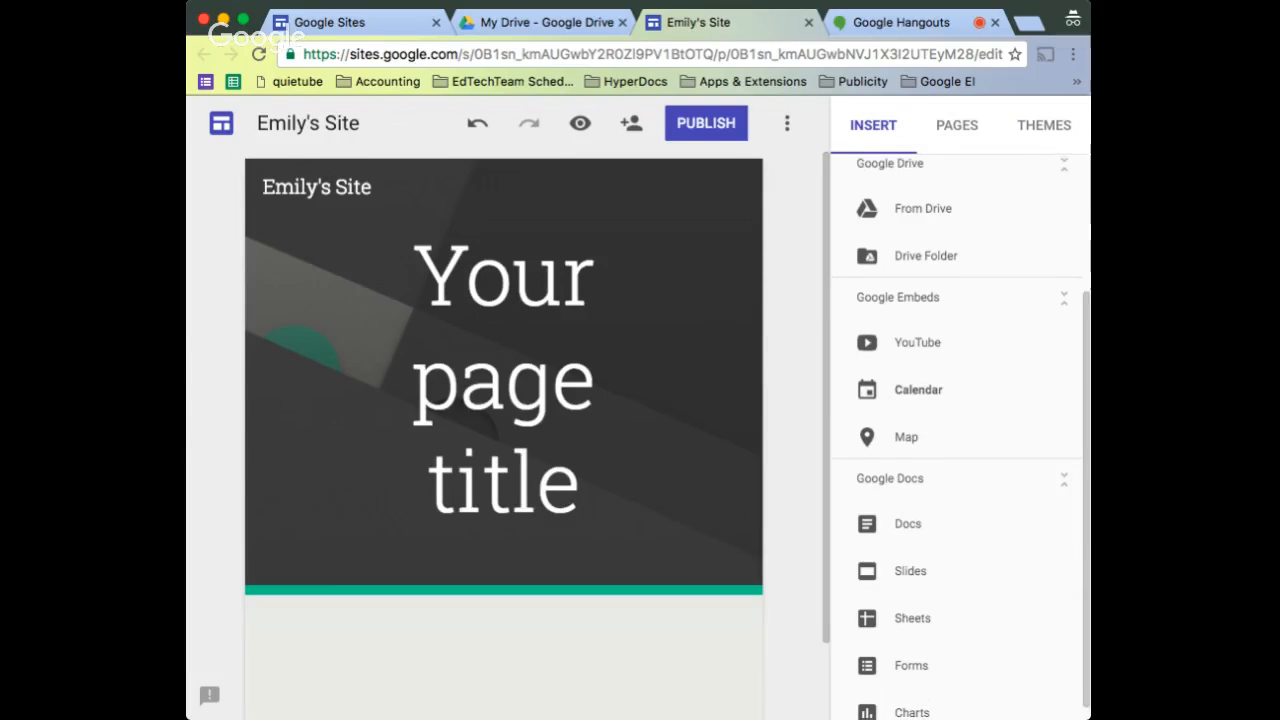
scroll(957, 430, down, 1)
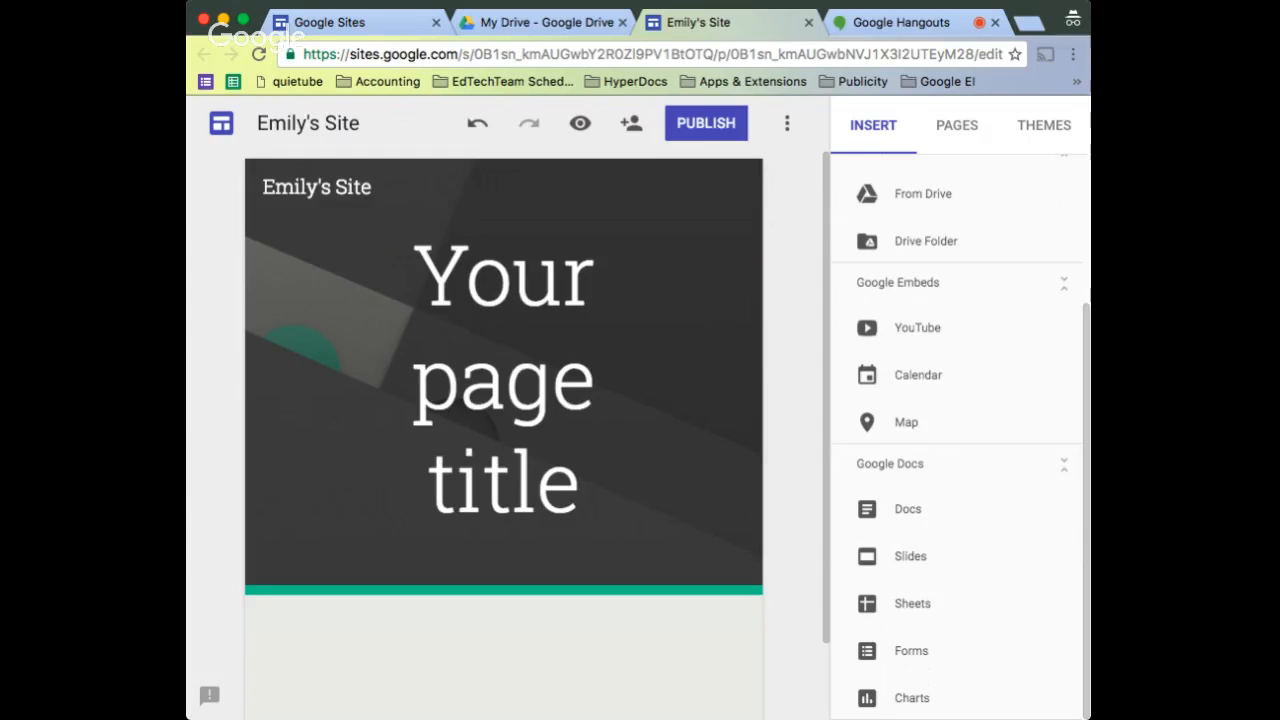
scroll(958, 430, up, 3)
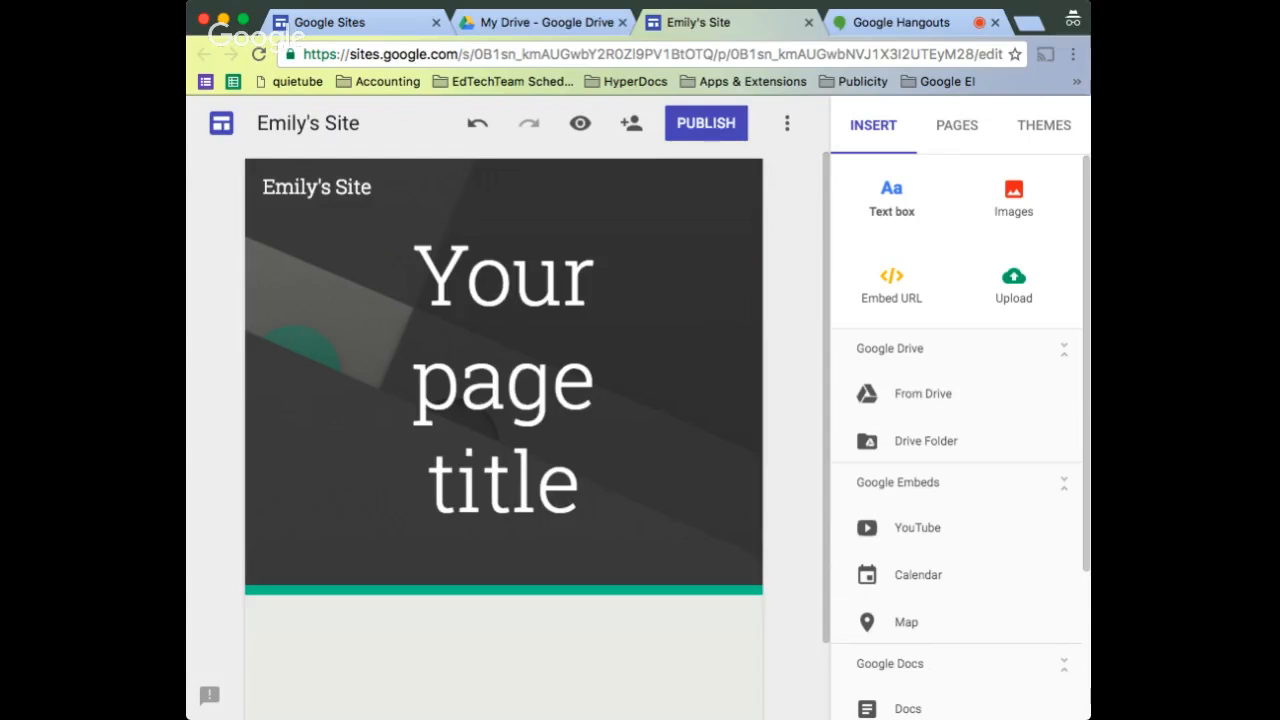
click(891, 206)
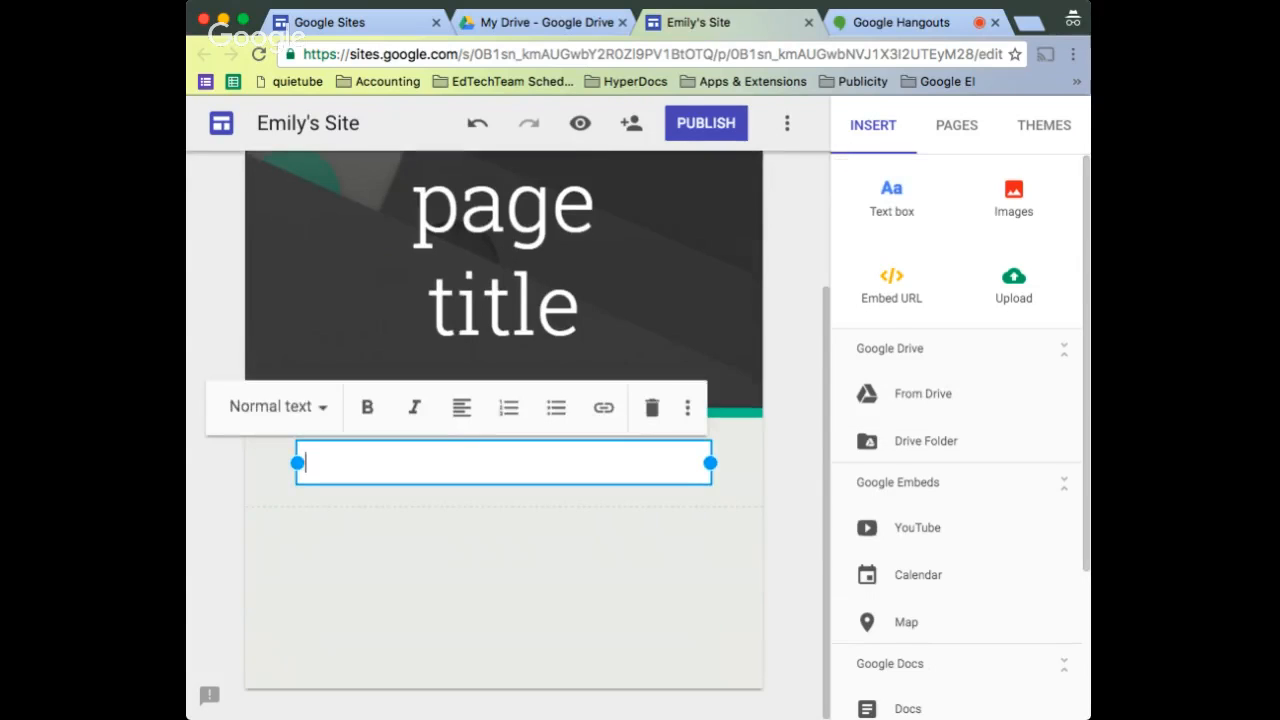
text(Homepage)
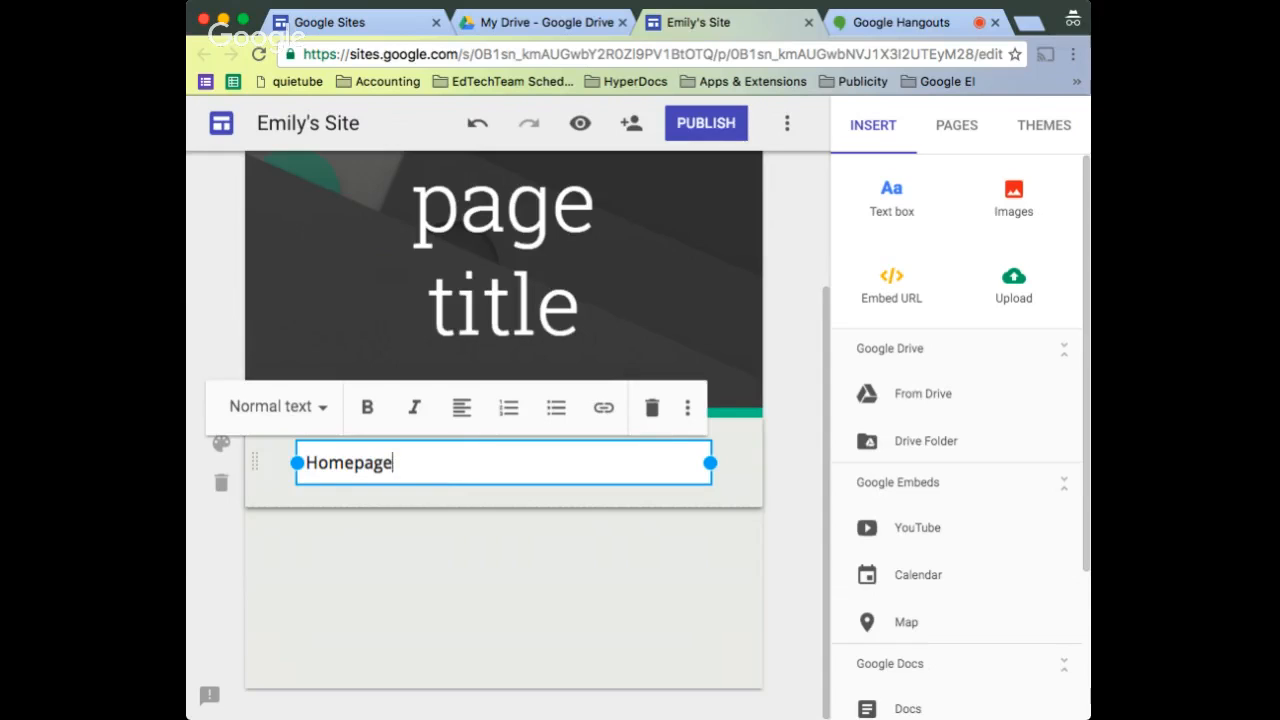
mouse_move(255, 462)
mouse_down()
mouse_move(261, 532)
mouse_move(256, 462)
mouse_up()
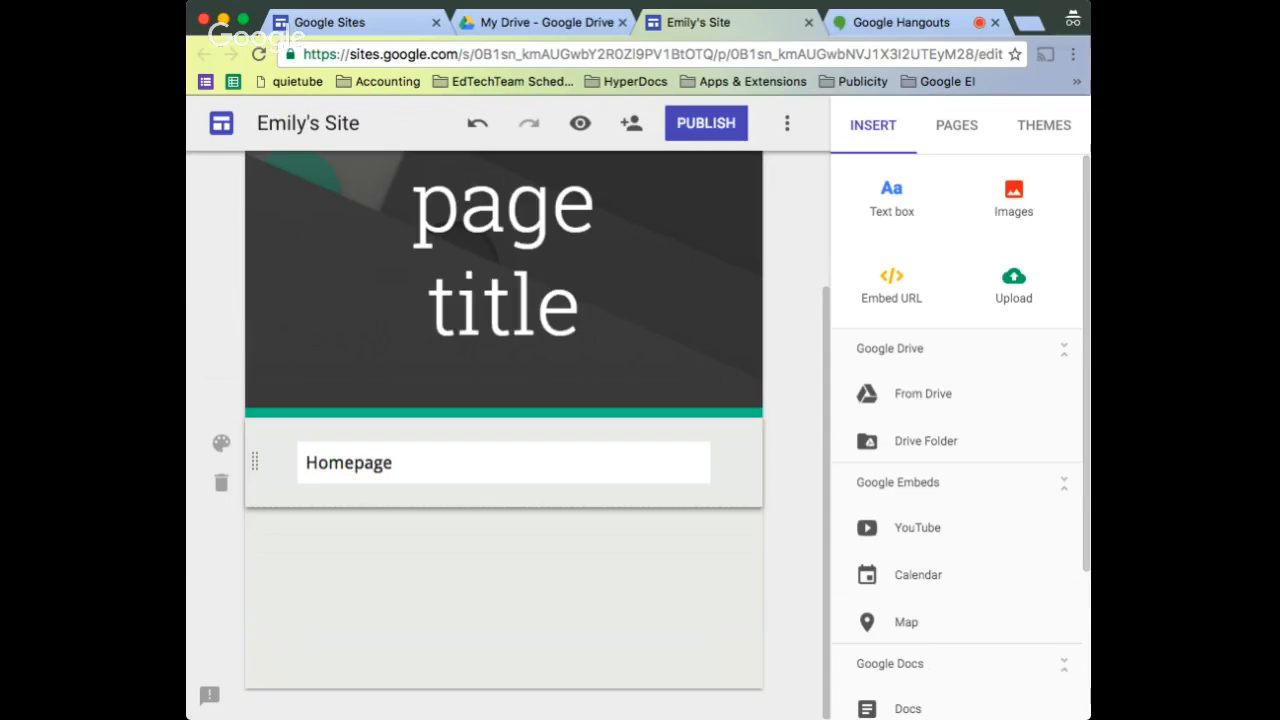
Narrow the "Homepage" text box from its left edge so that it occupies a bit more than the right half of its original width
click(318, 463)
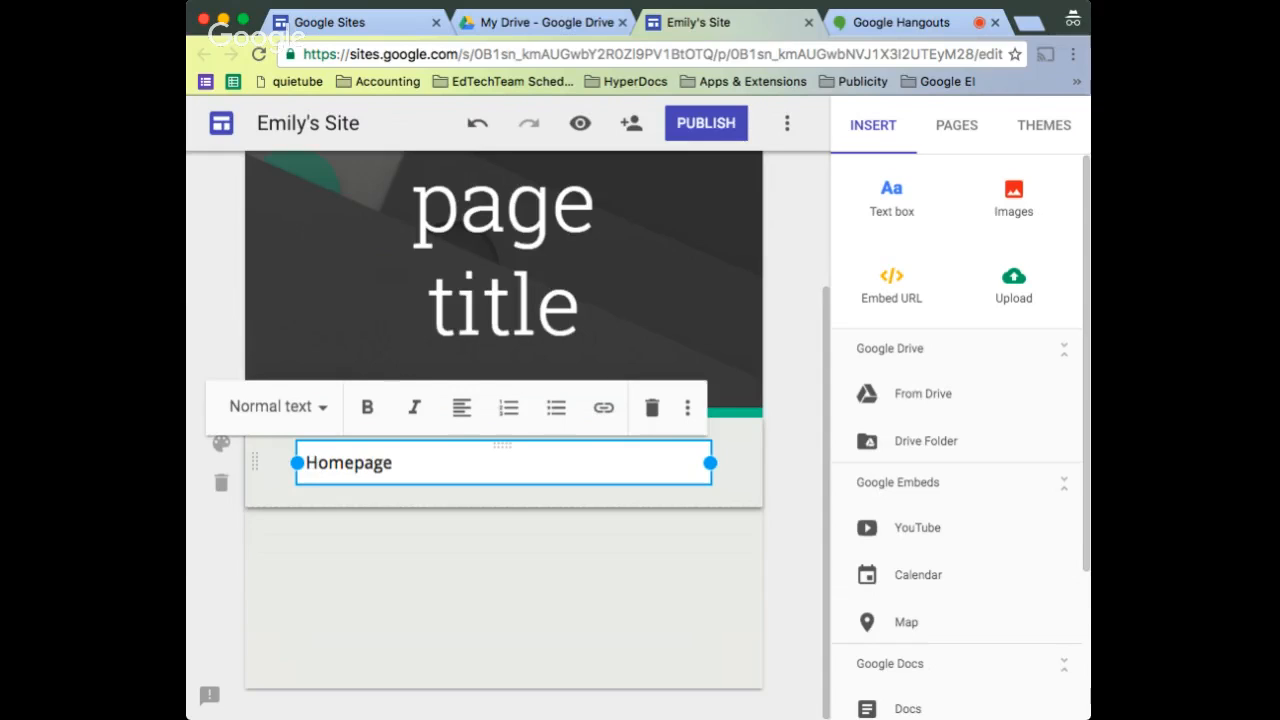
drag(296, 462, 534, 462)
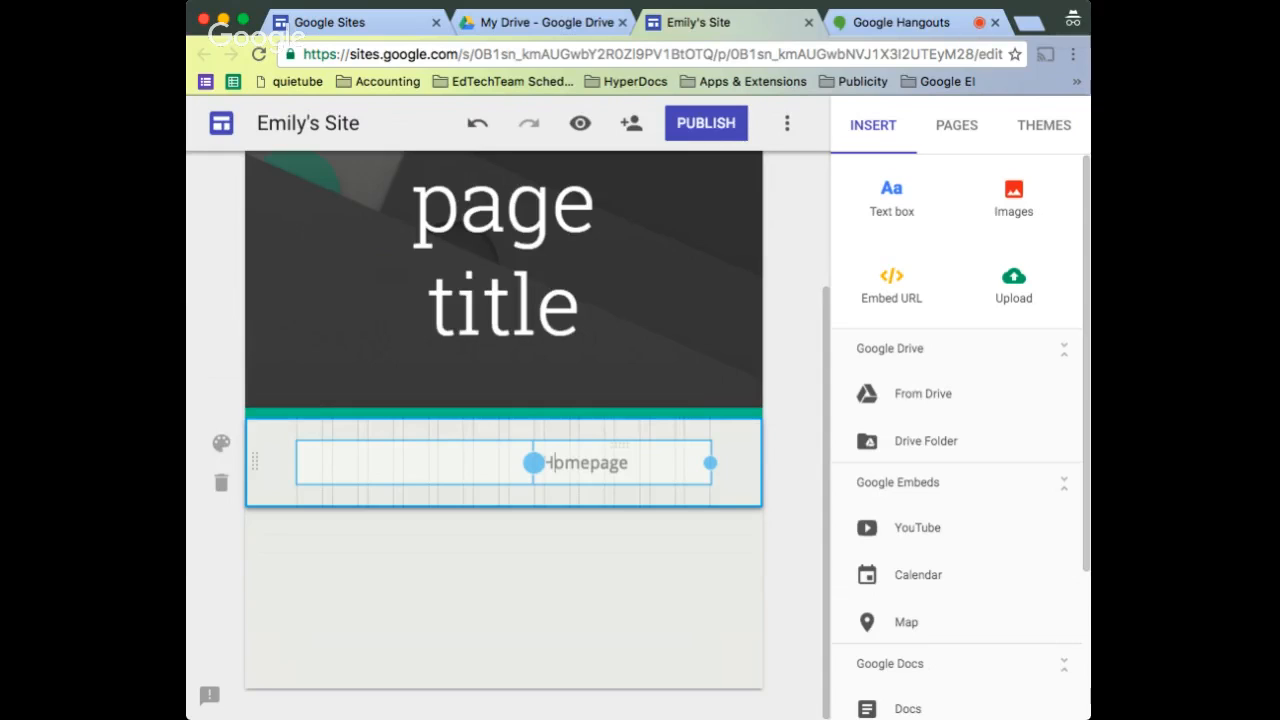
drag(533, 462, 485, 462)
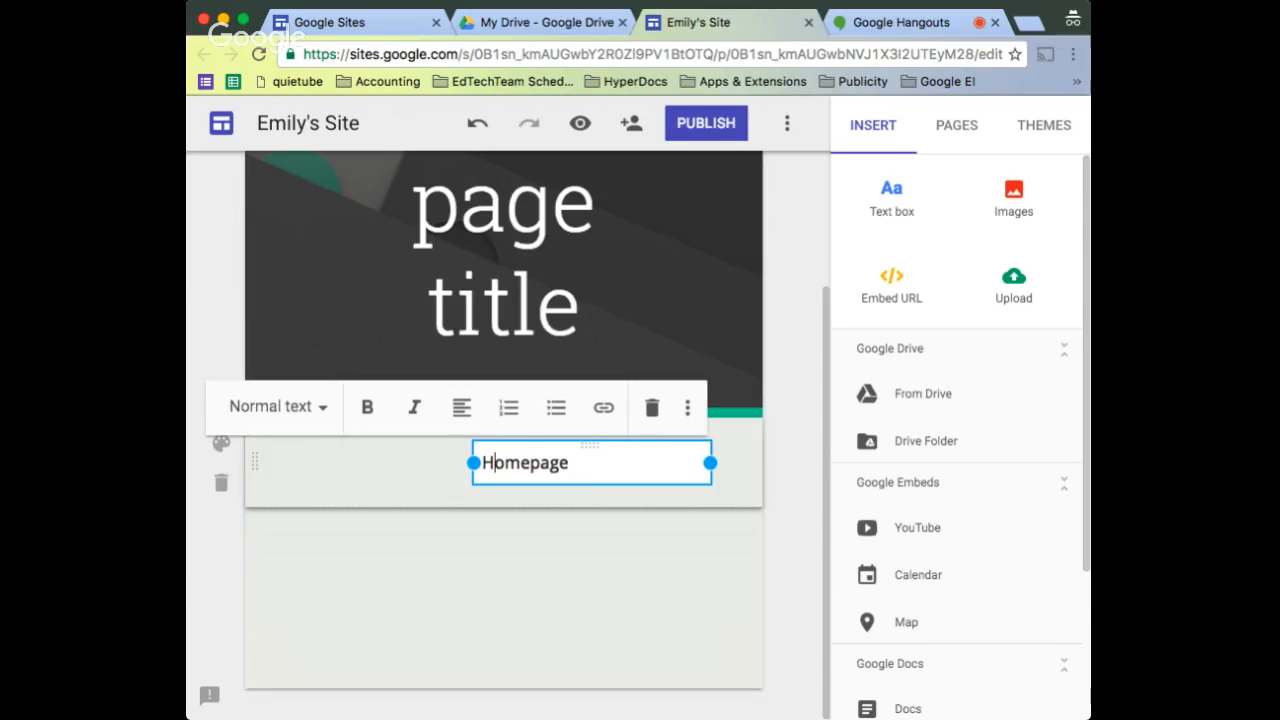
Insert the photo of a puppy in a polka-dot cup from an image search for "puppy" and place it left of the "Homepage" text box
click(1013, 195)
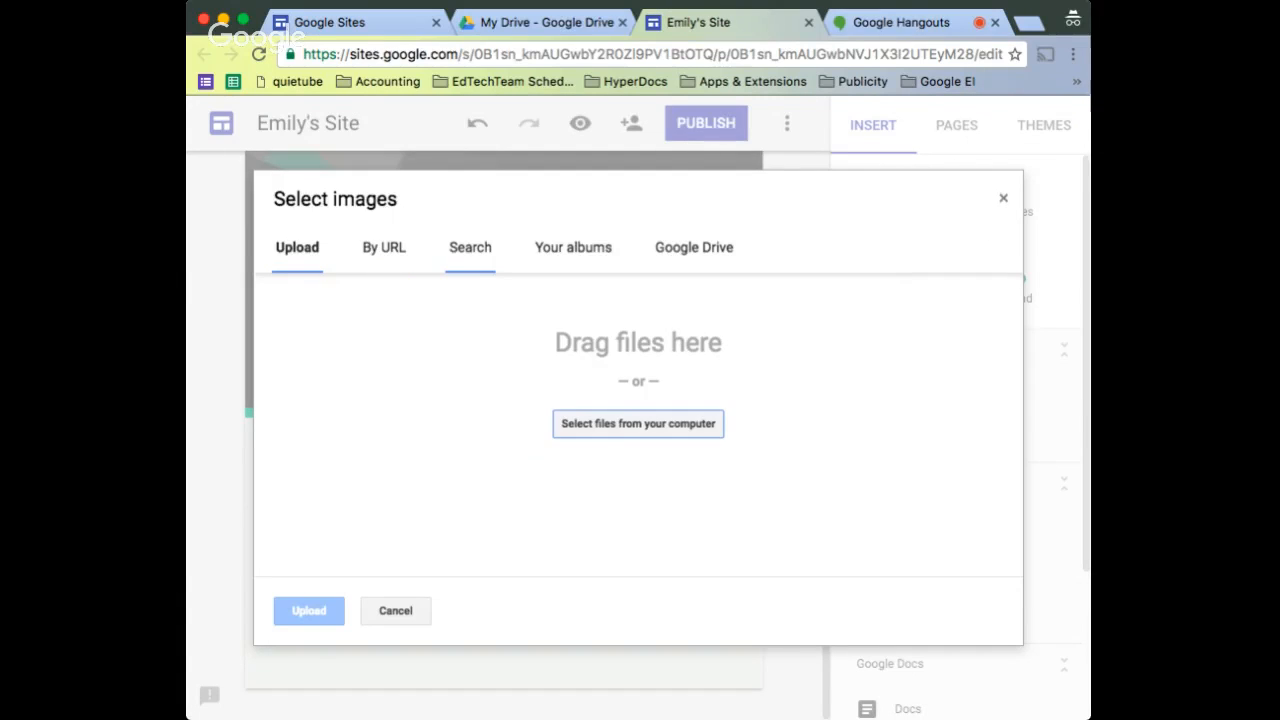
click(470, 248)
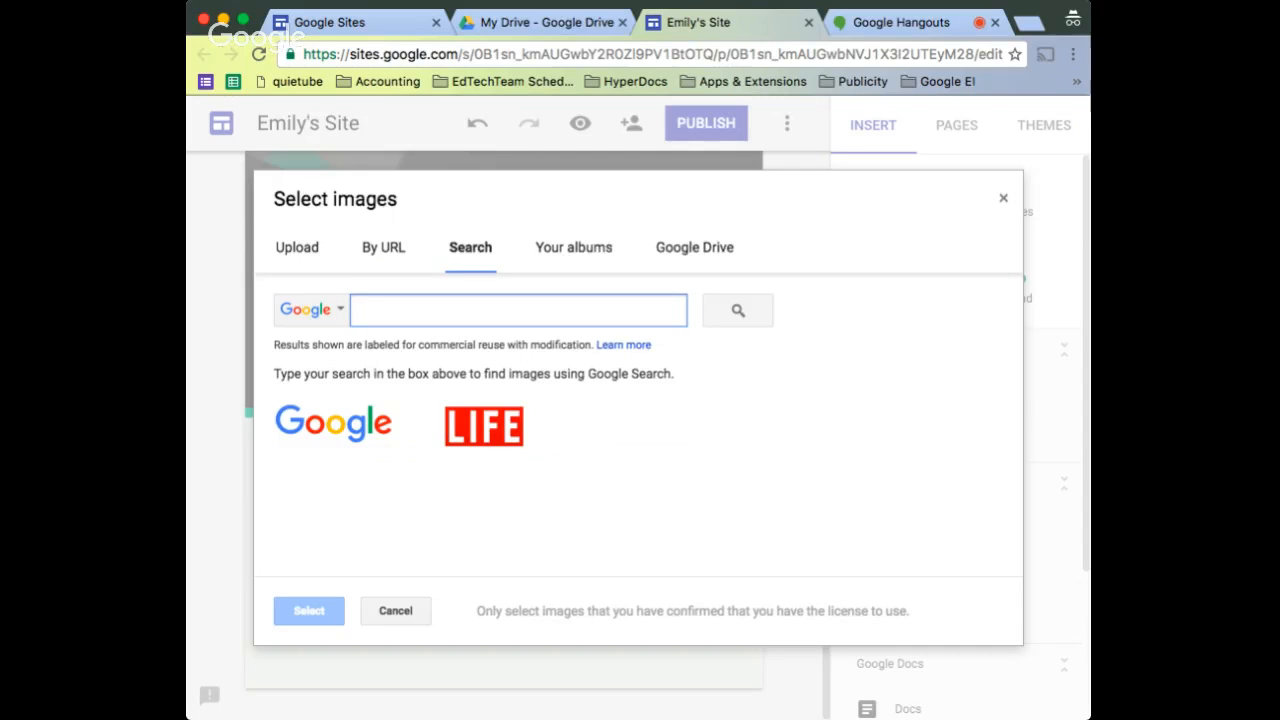
text(puppy)
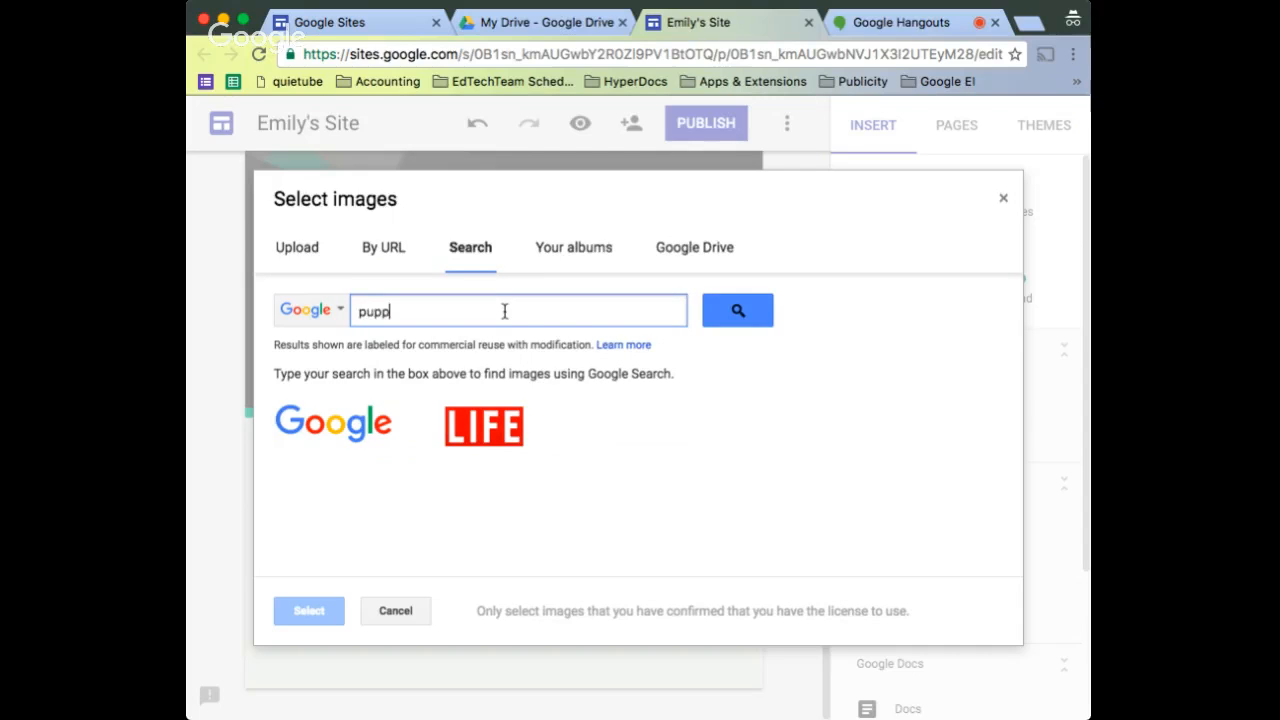
key(Return)
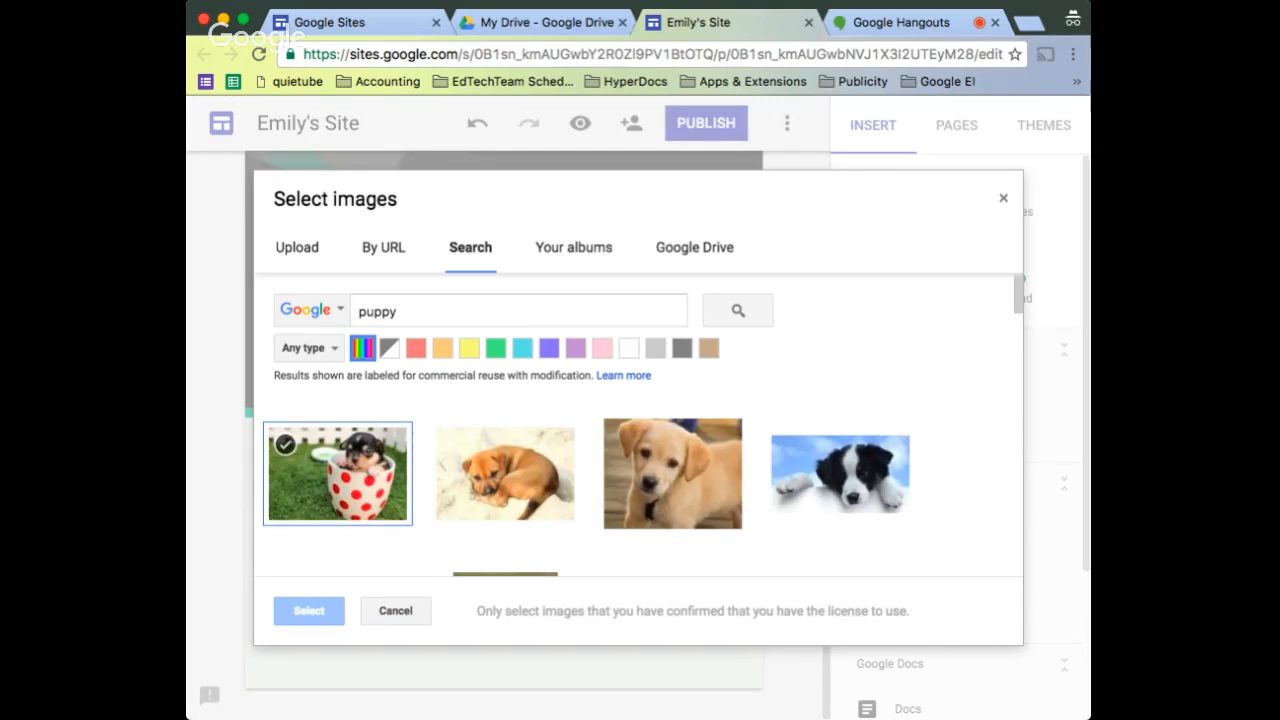
click(337, 473)
click(309, 610)
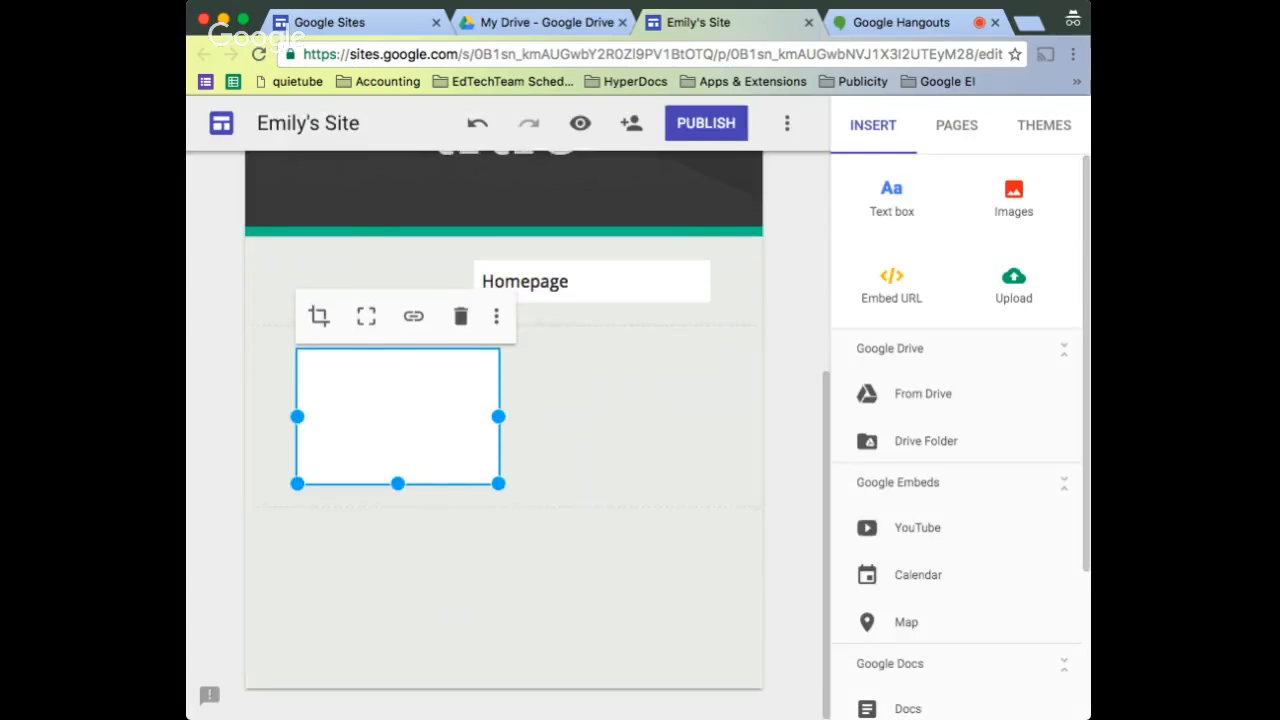
drag(398, 416, 400, 330)
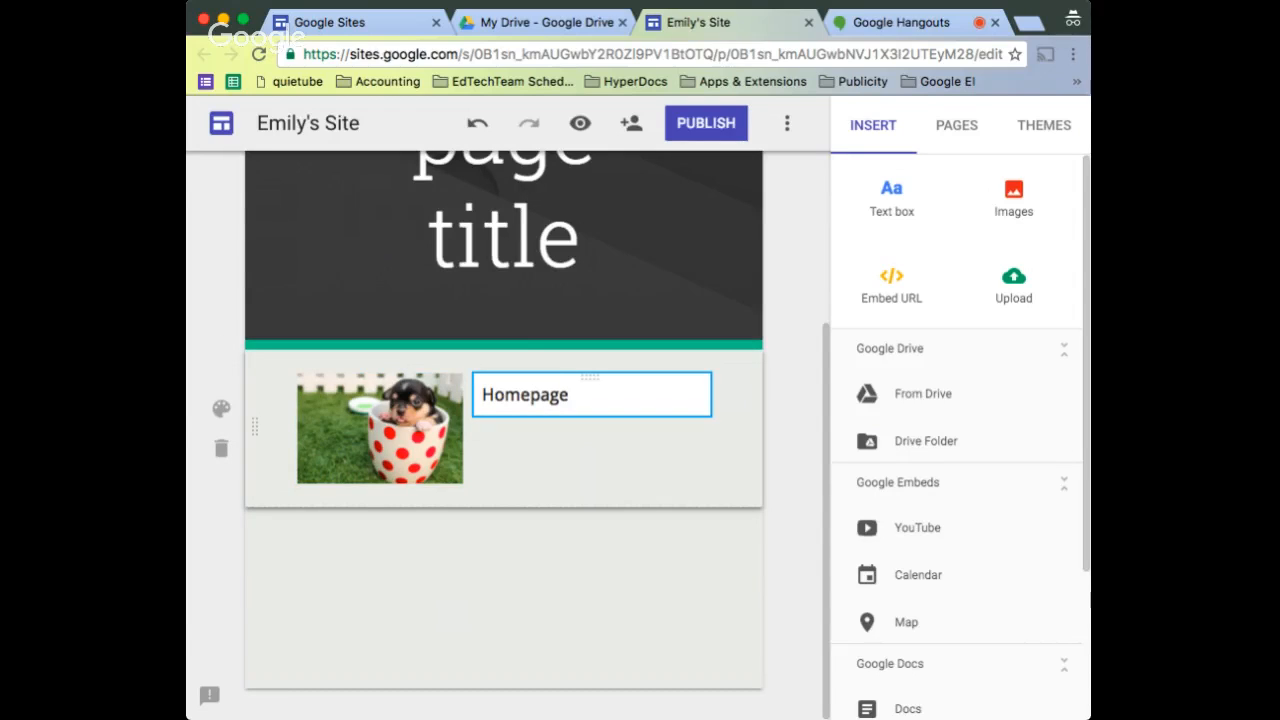
drag(590, 377, 541, 383)
Replace the placeholder page title with "Homepage" and widen the title box on both sides
scroll(504, 435, up, 5)
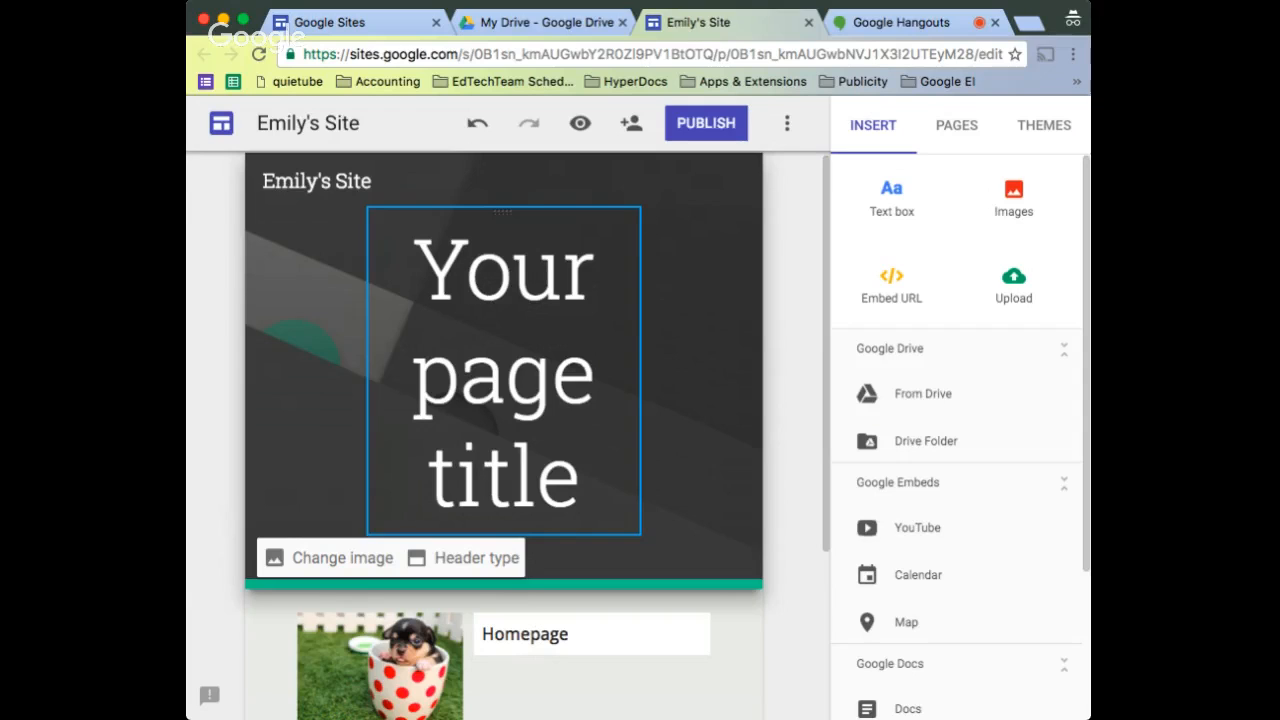
triple_click(500, 404)
text(Home page)
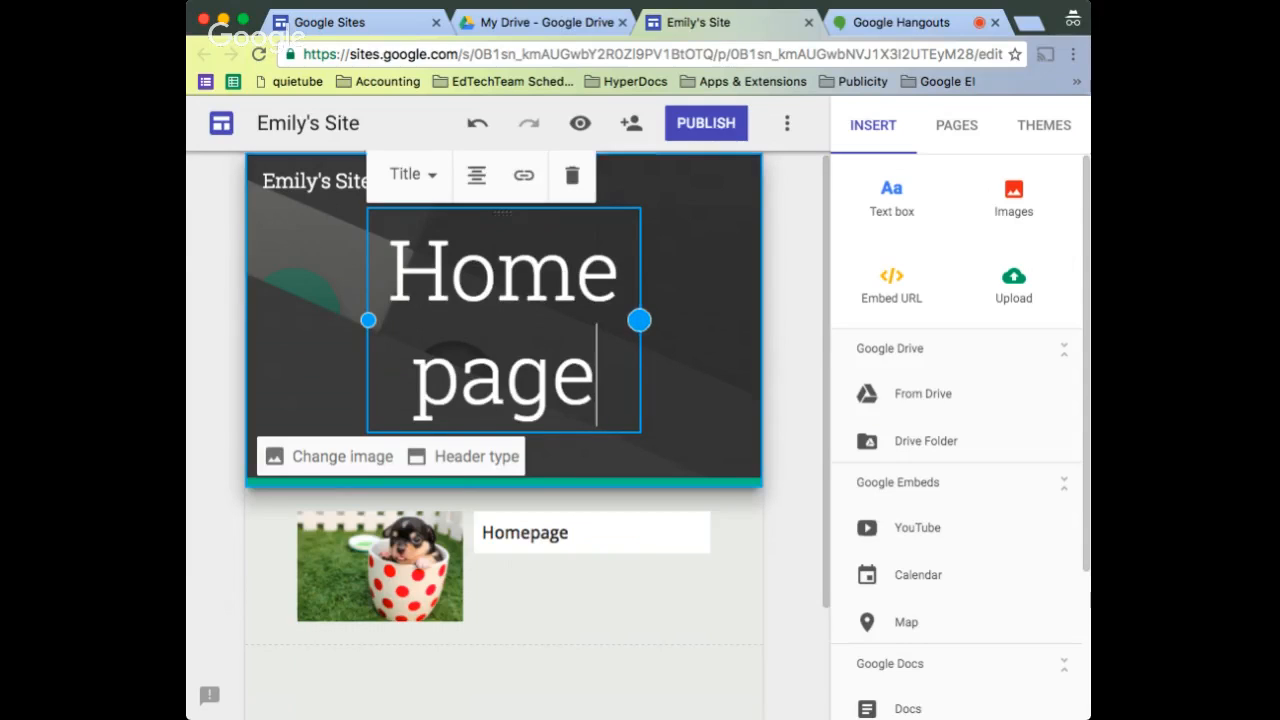
drag(639, 320, 710, 320)
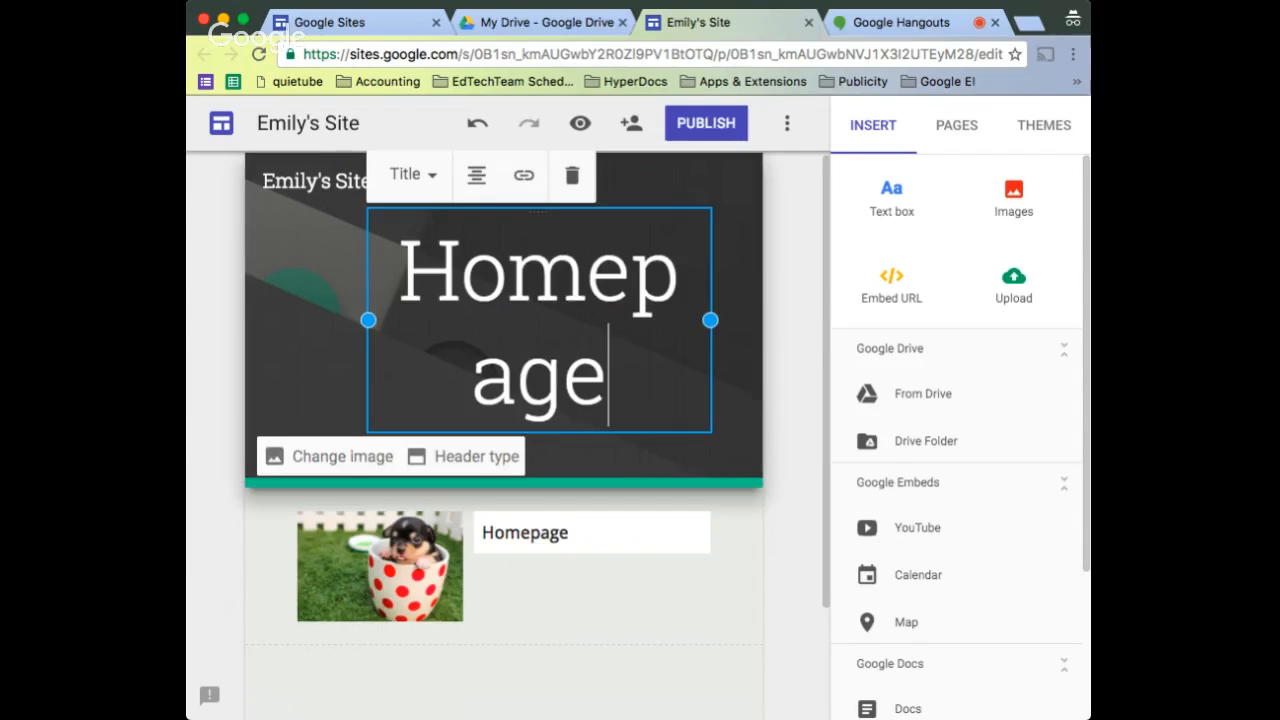
drag(368, 320, 297, 320)
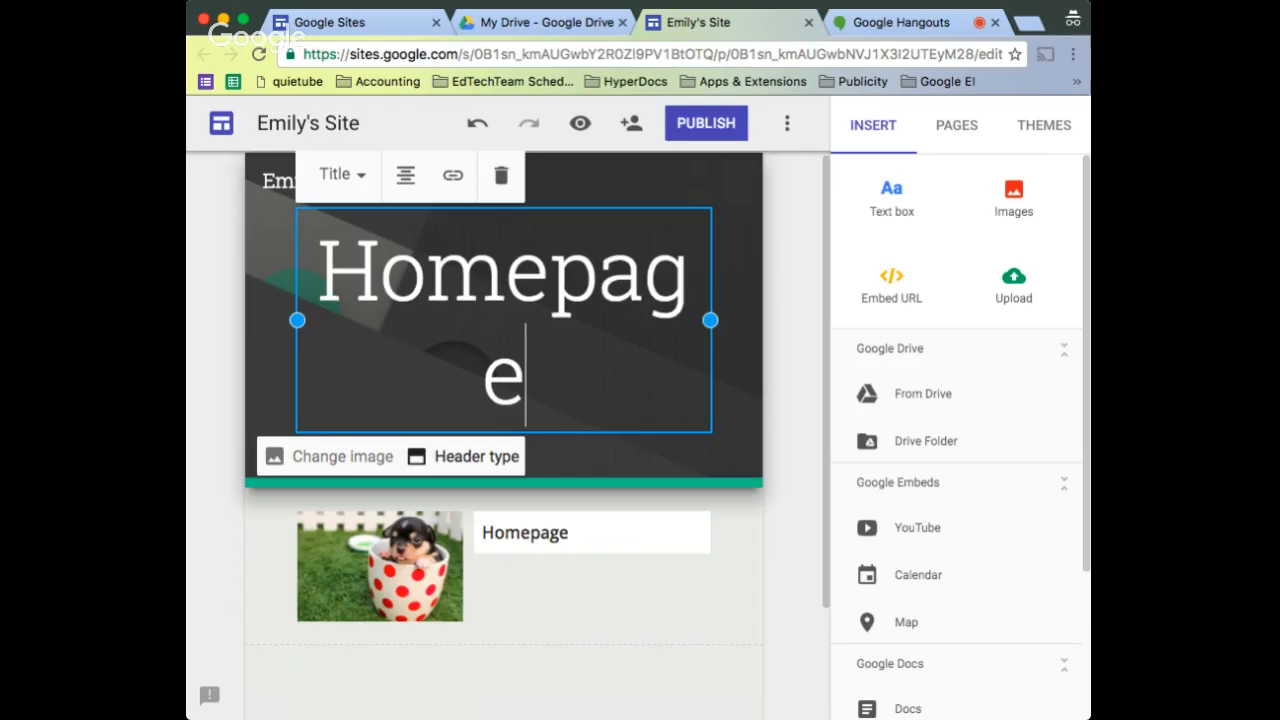
Try the Large banner and Title only header types on the homepage, and return the header to Banner
click(465, 456)
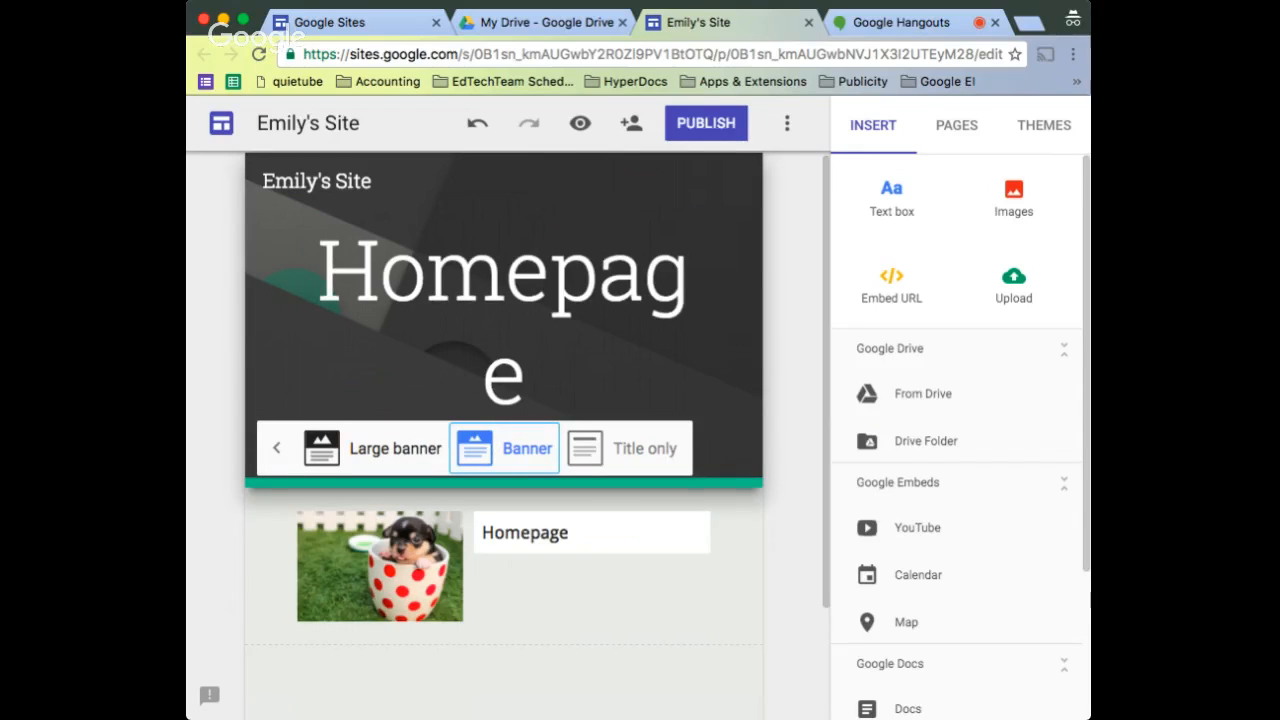
click(395, 448)
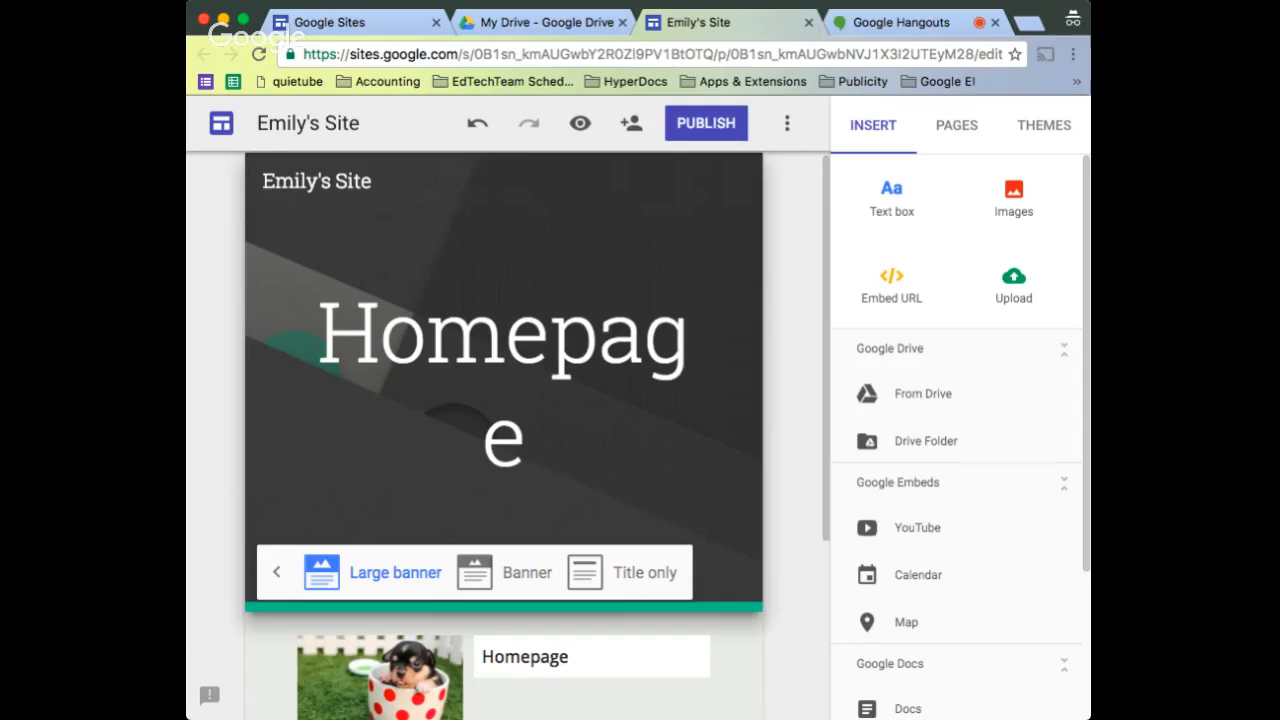
click(475, 572)
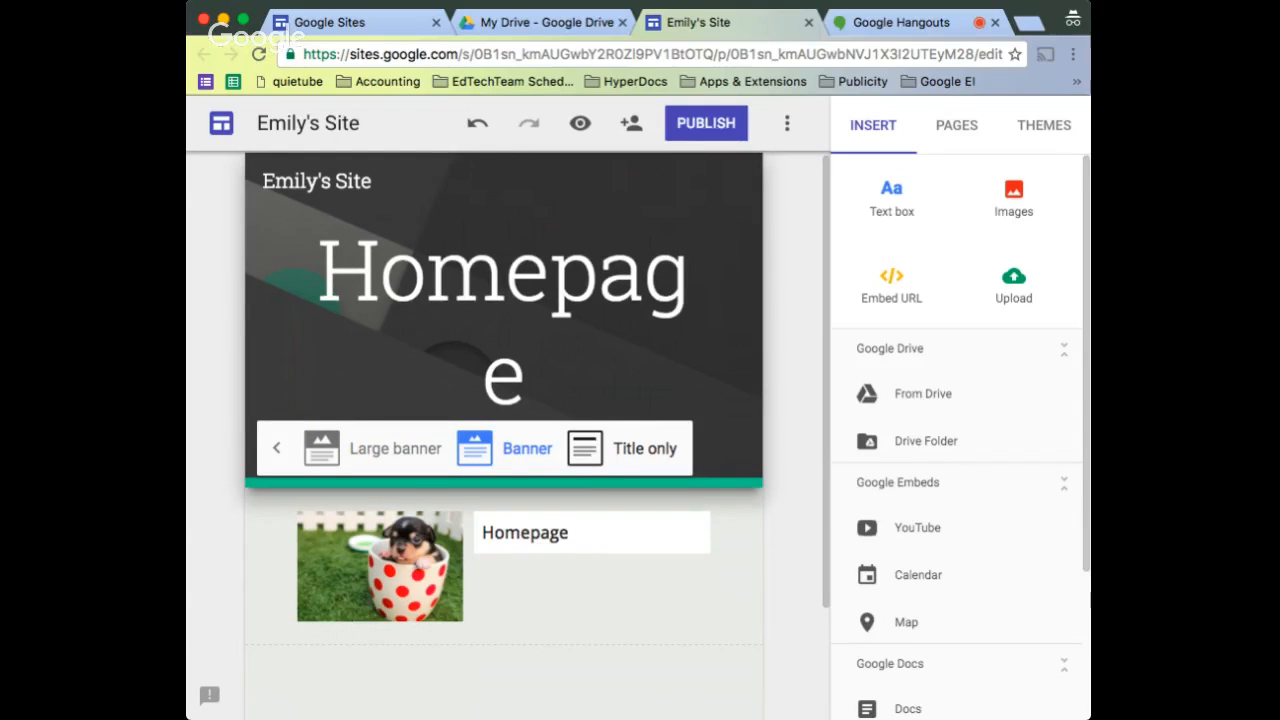
click(623, 448)
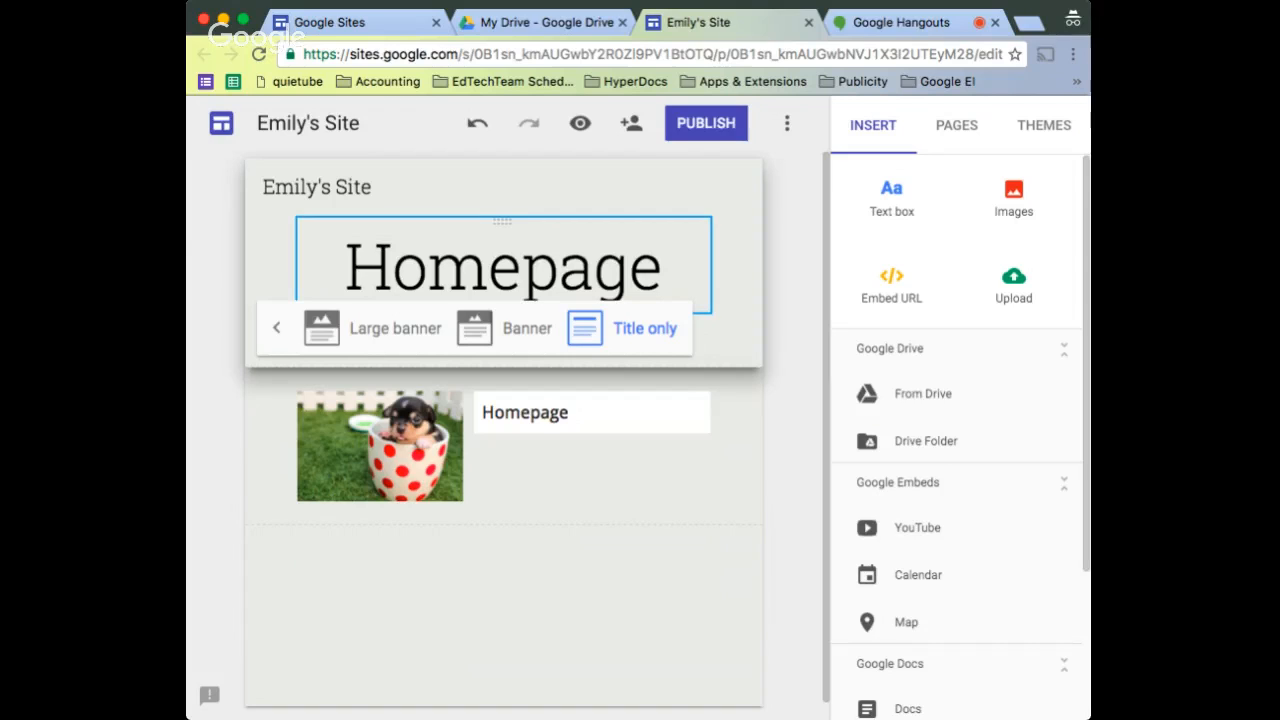
click(500, 328)
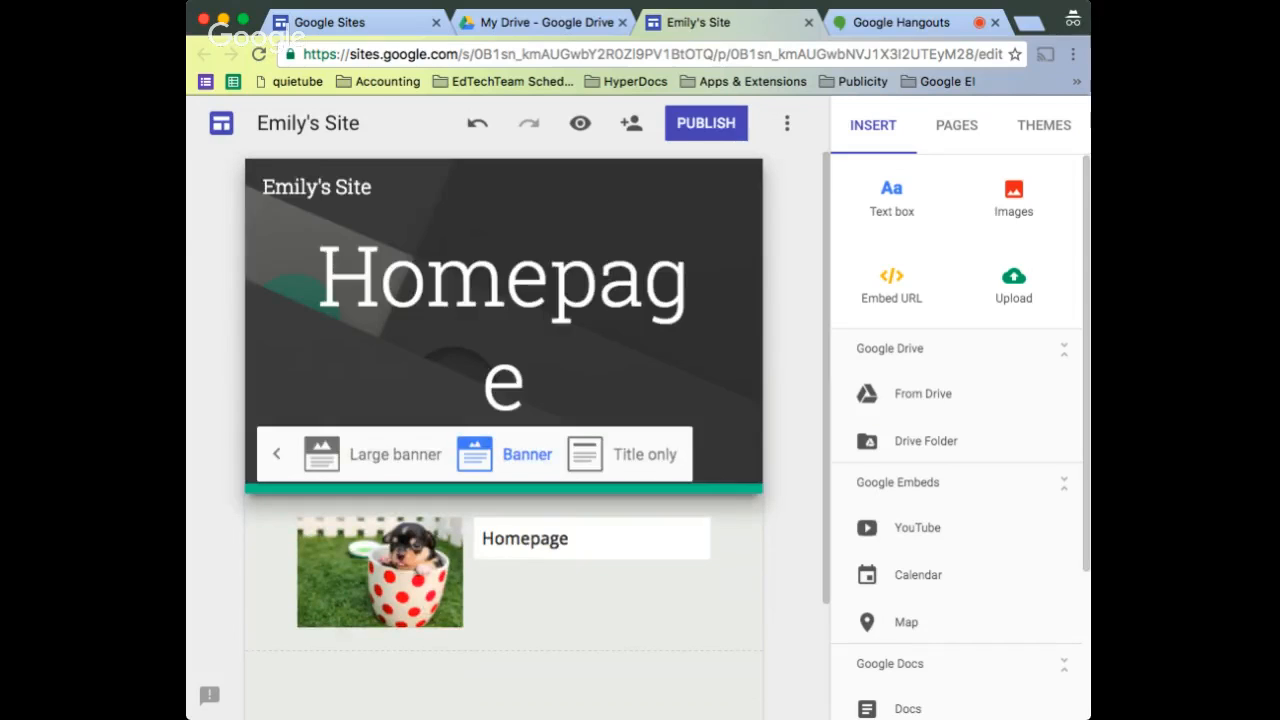
click(277, 454)
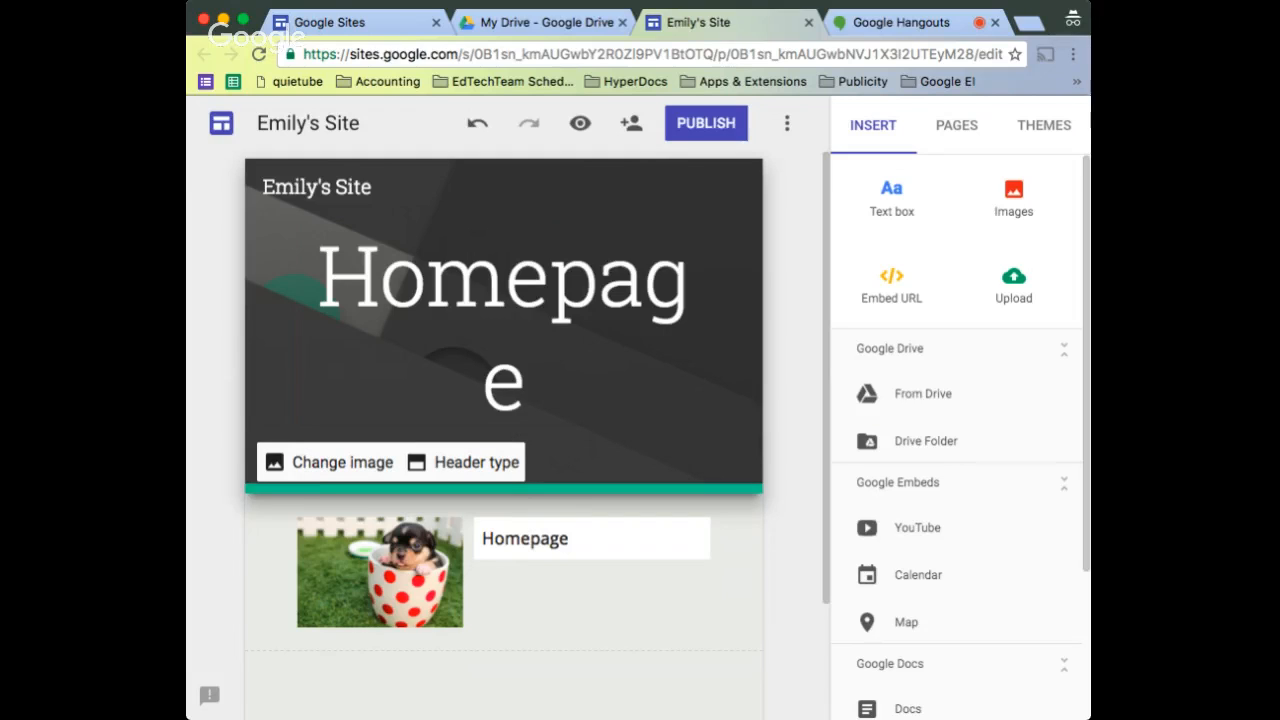
Examine the image sources for the homepage header: the gallery from start to end, upload, image URL and image search
click(333, 462)
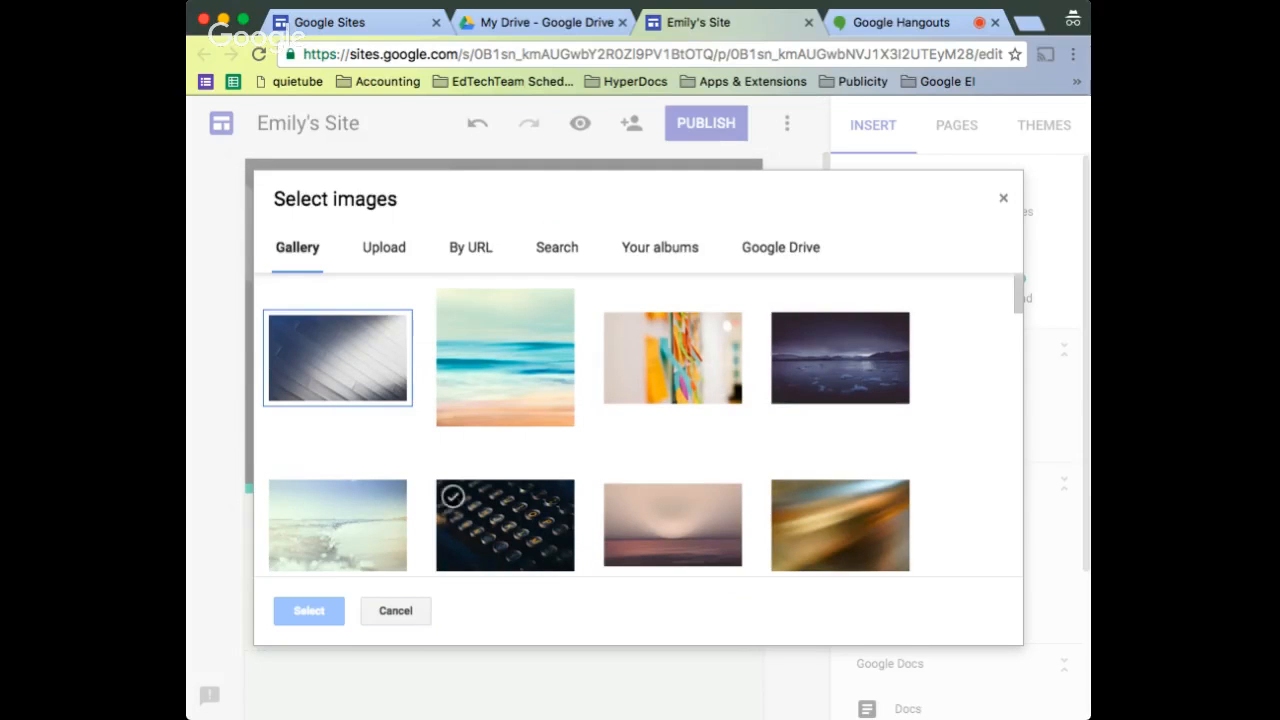
scroll(505, 520, down, 5)
scroll(643, 425, down, 4)
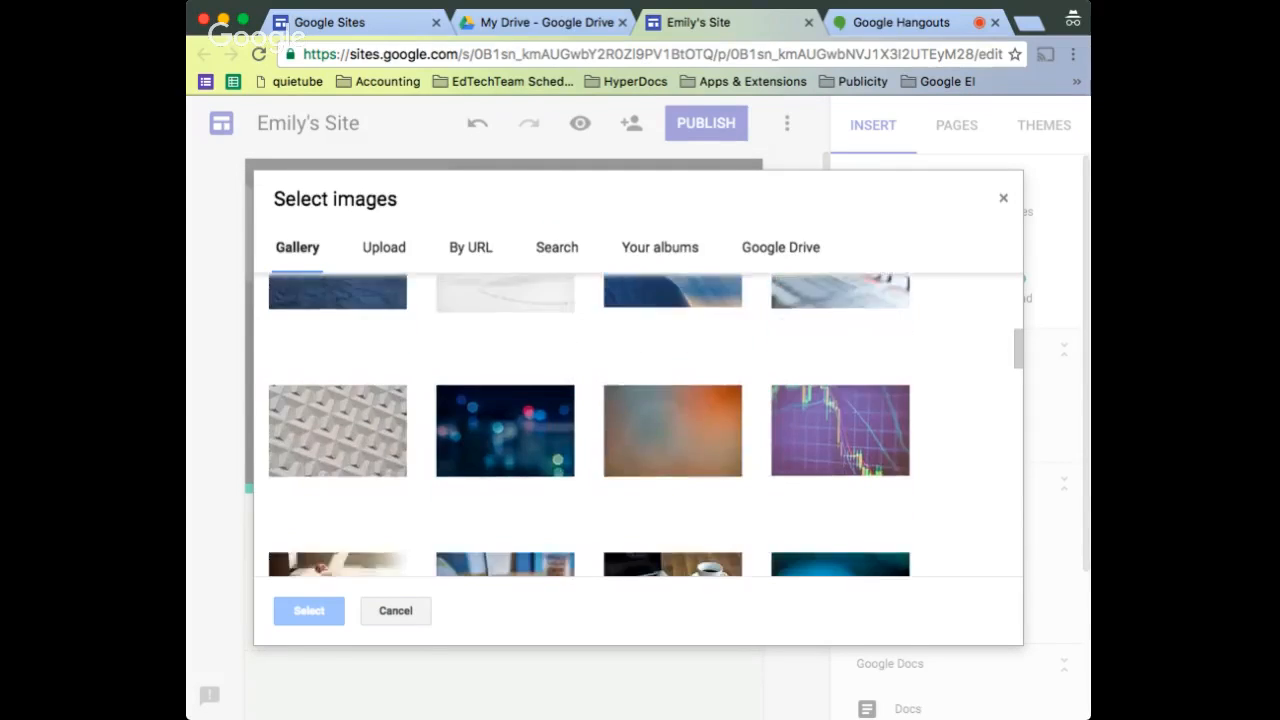
scroll(643, 425, down, 9)
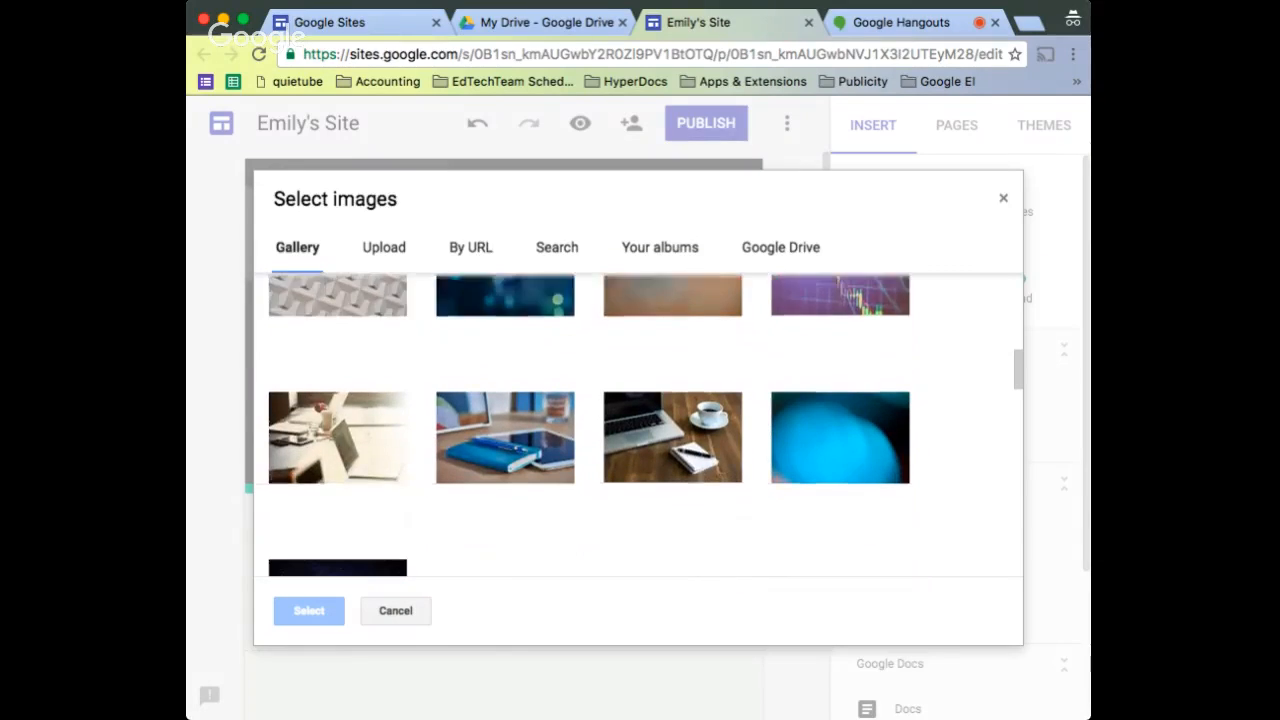
scroll(643, 425, up, 1)
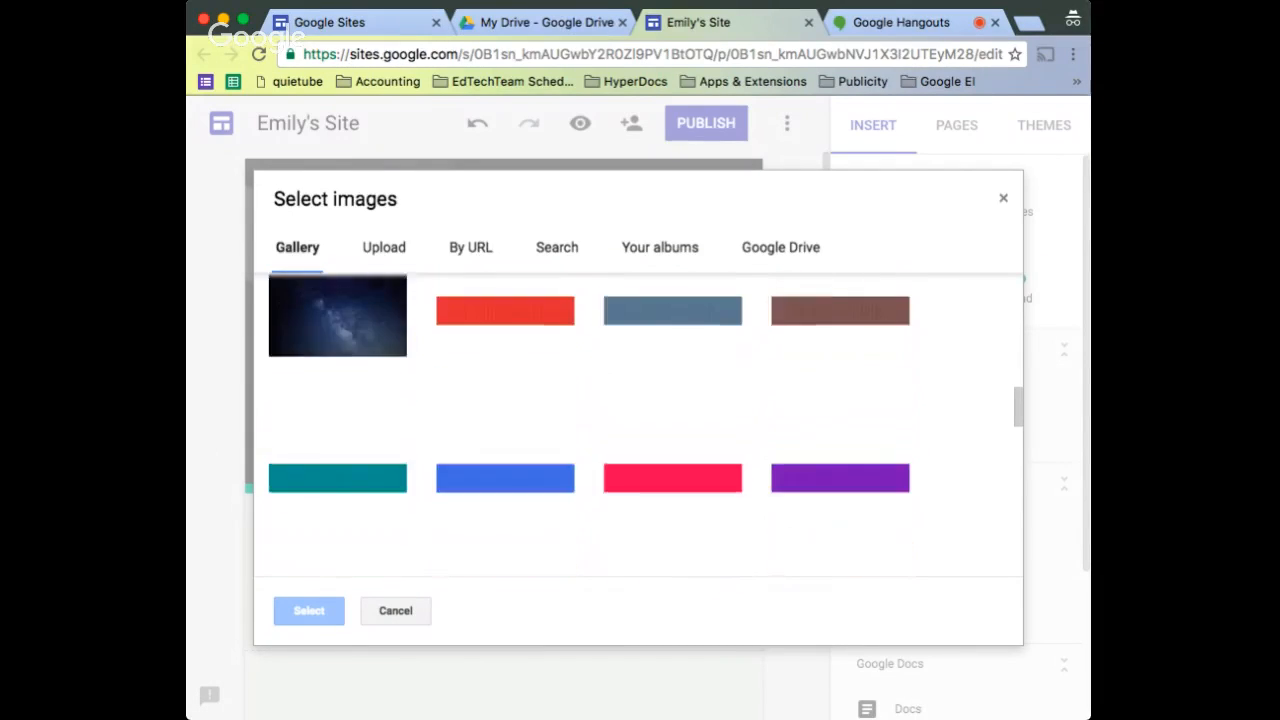
scroll(643, 425, down, 12)
scroll(643, 425, down, 7)
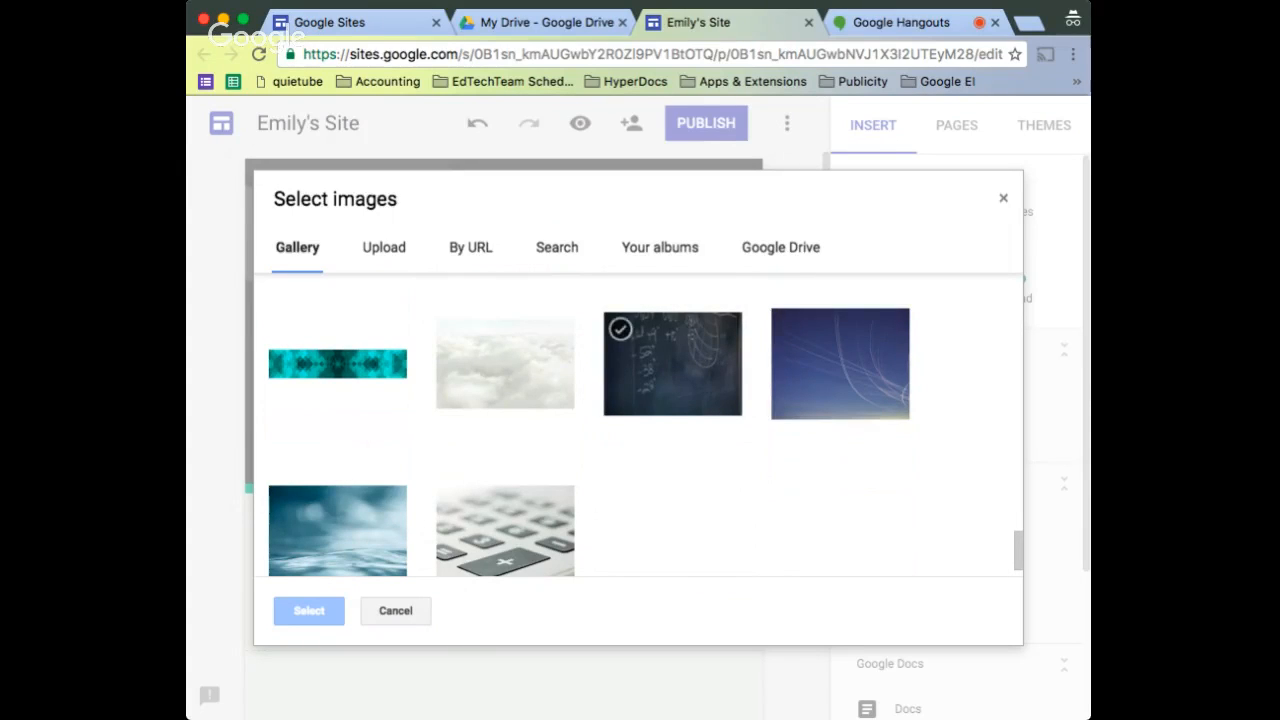
scroll(643, 425, up, 20)
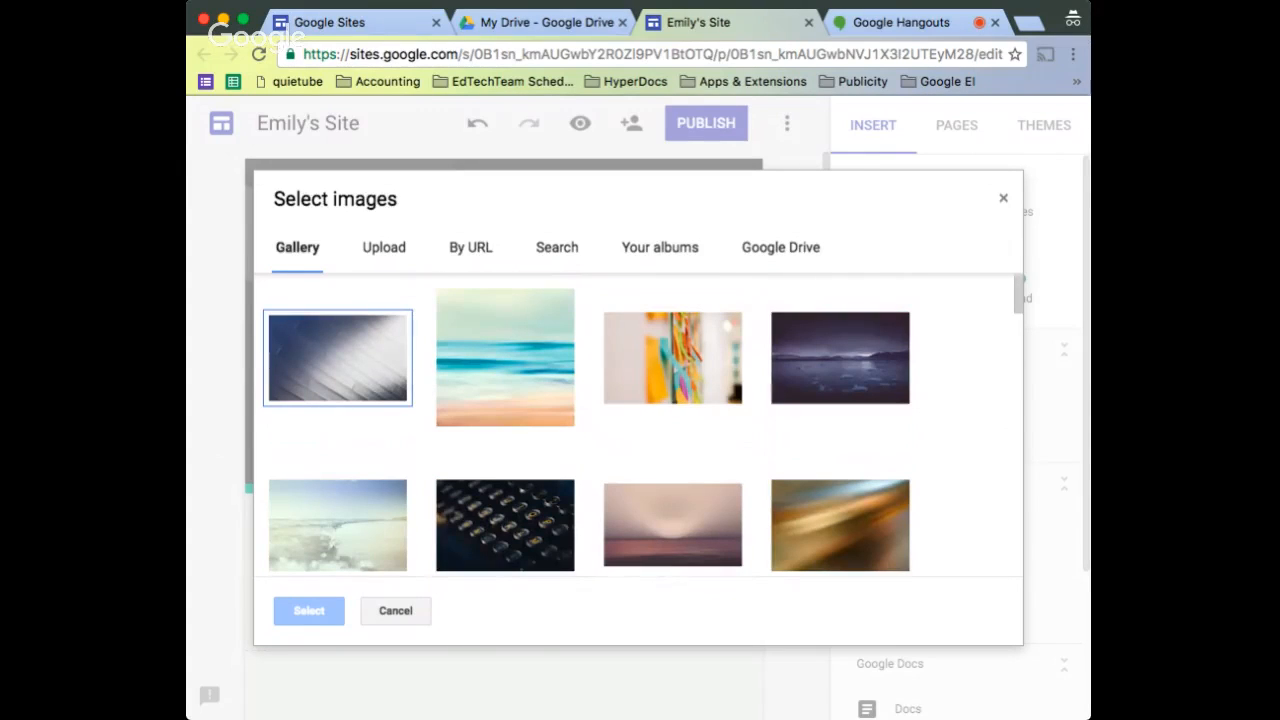
click(384, 247)
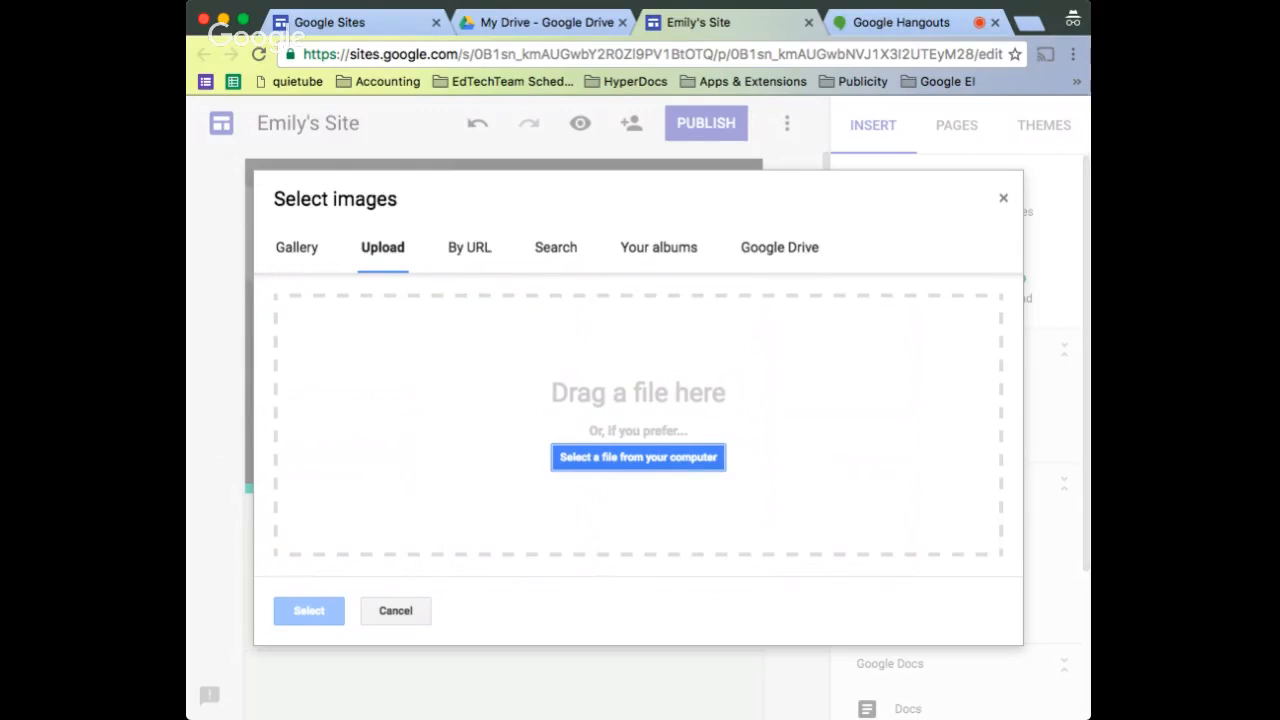
click(470, 247)
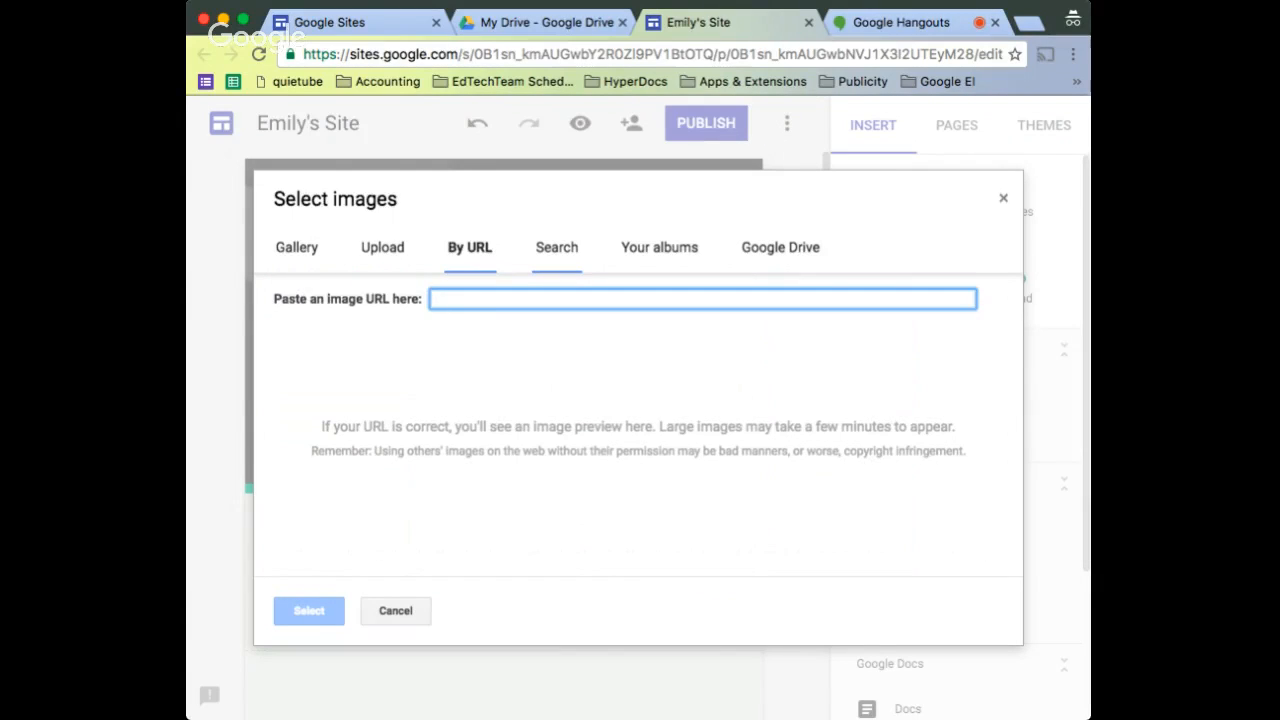
click(556, 247)
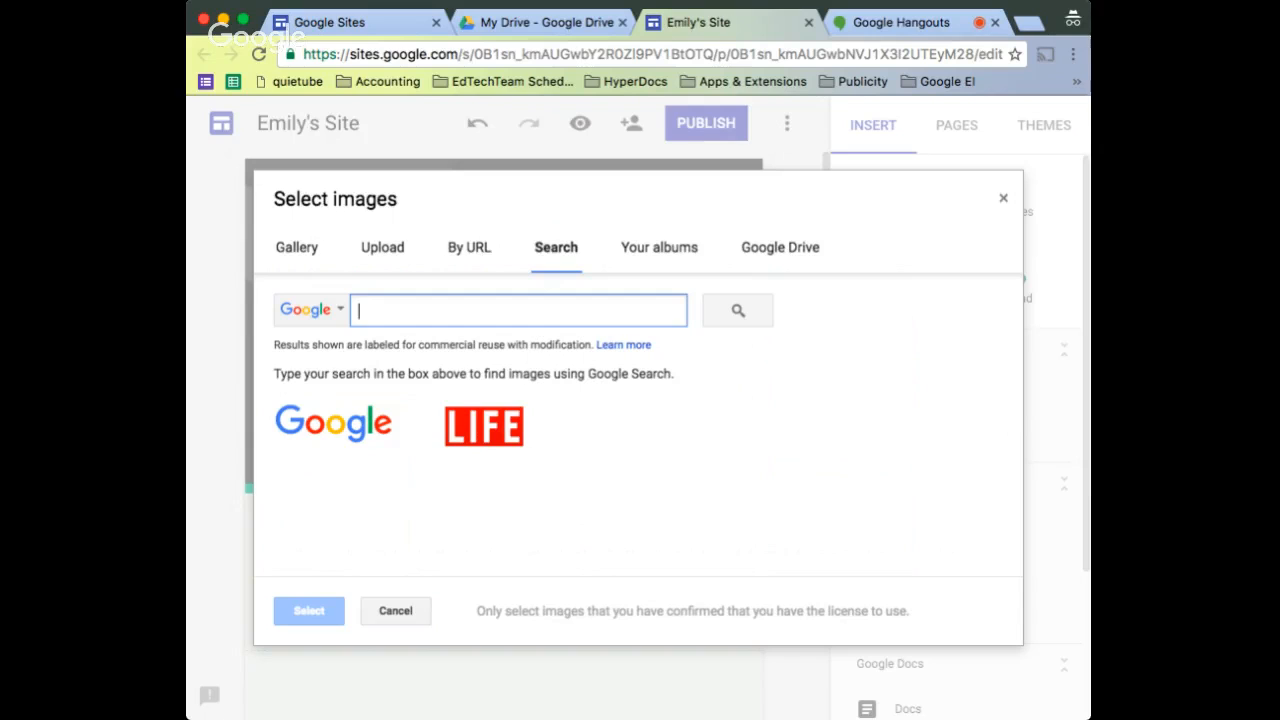
Set the gallery photo of a pale beach with turquoise waves as the header image and turn off its readability adjustment
click(297, 247)
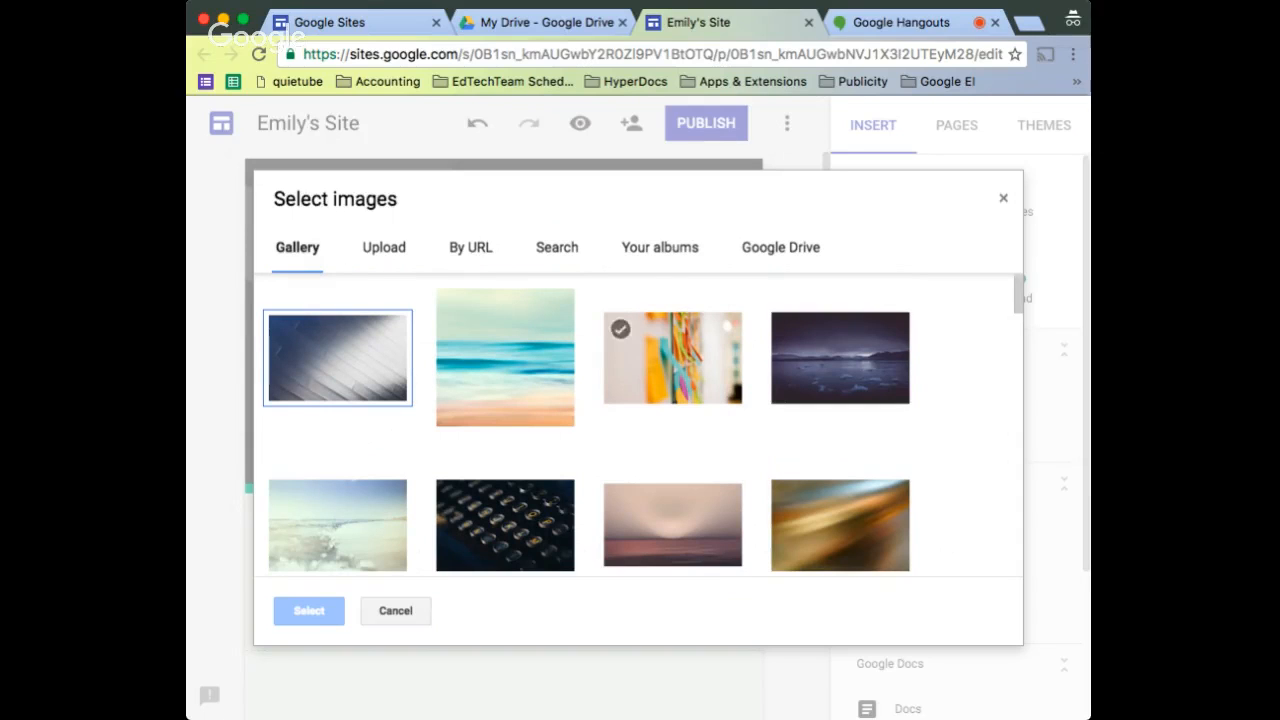
scroll(673, 350, down, 1)
scroll(673, 350, up, 1)
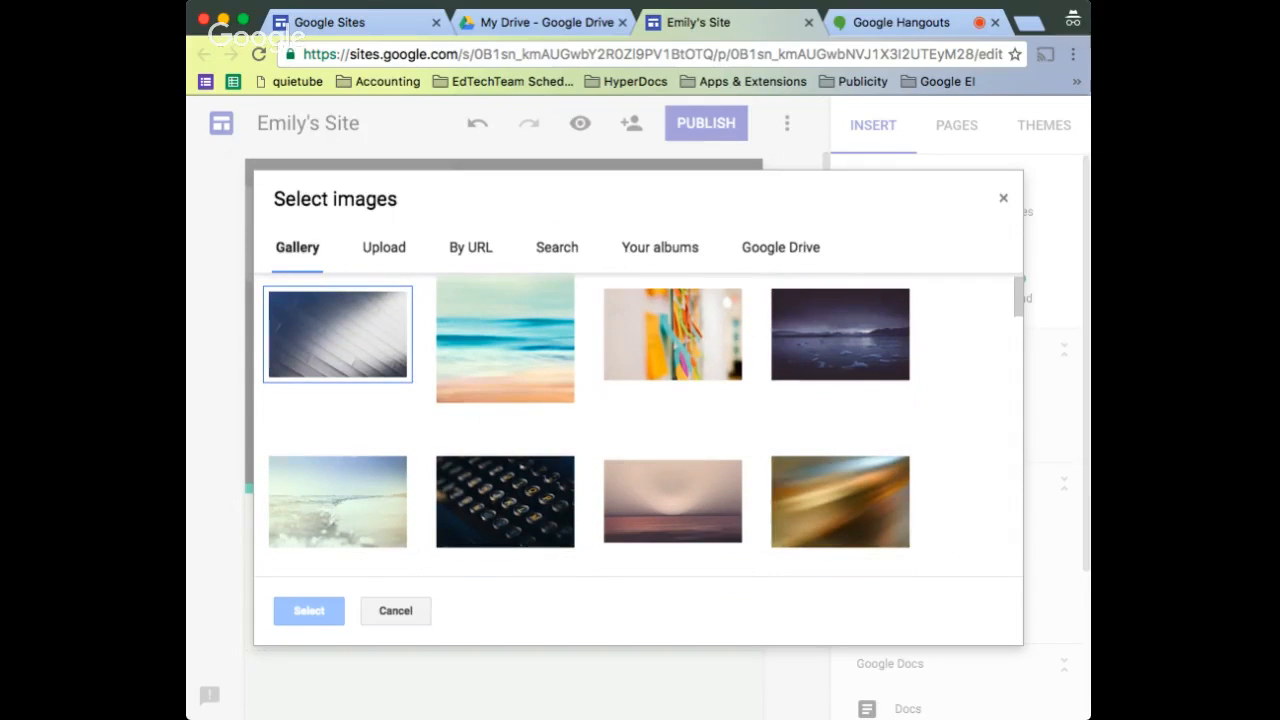
click(505, 350)
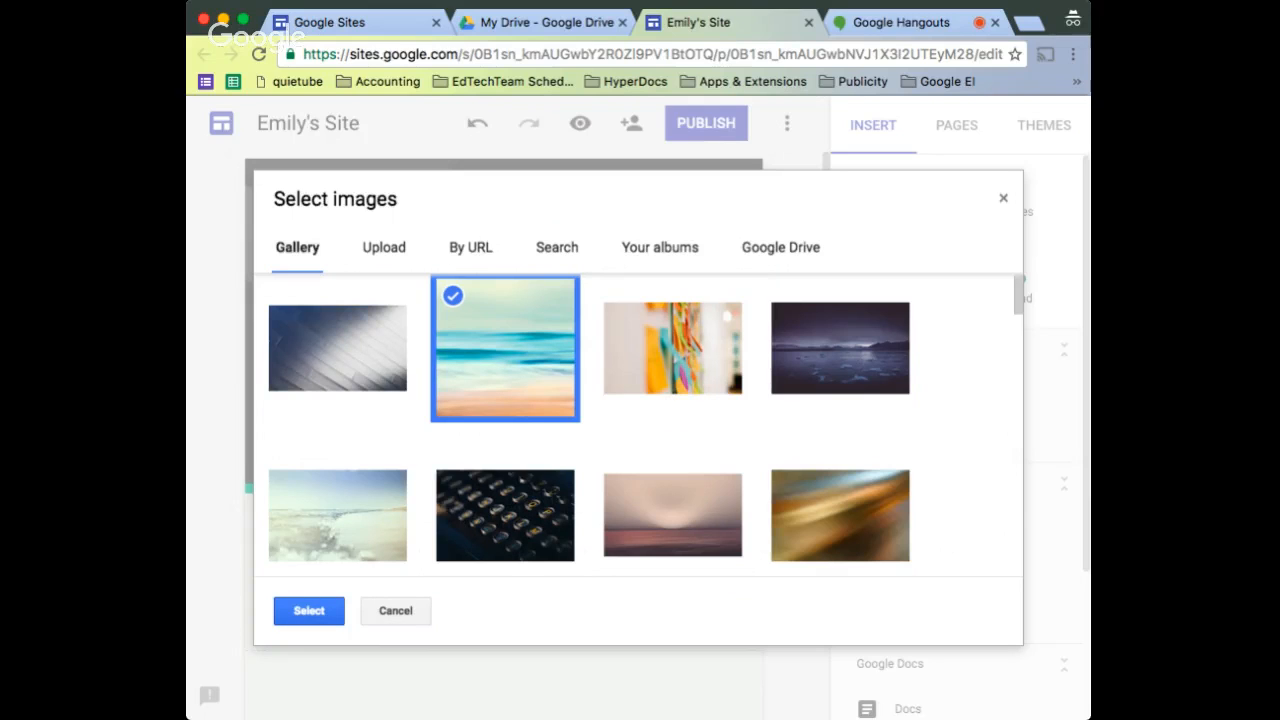
click(309, 610)
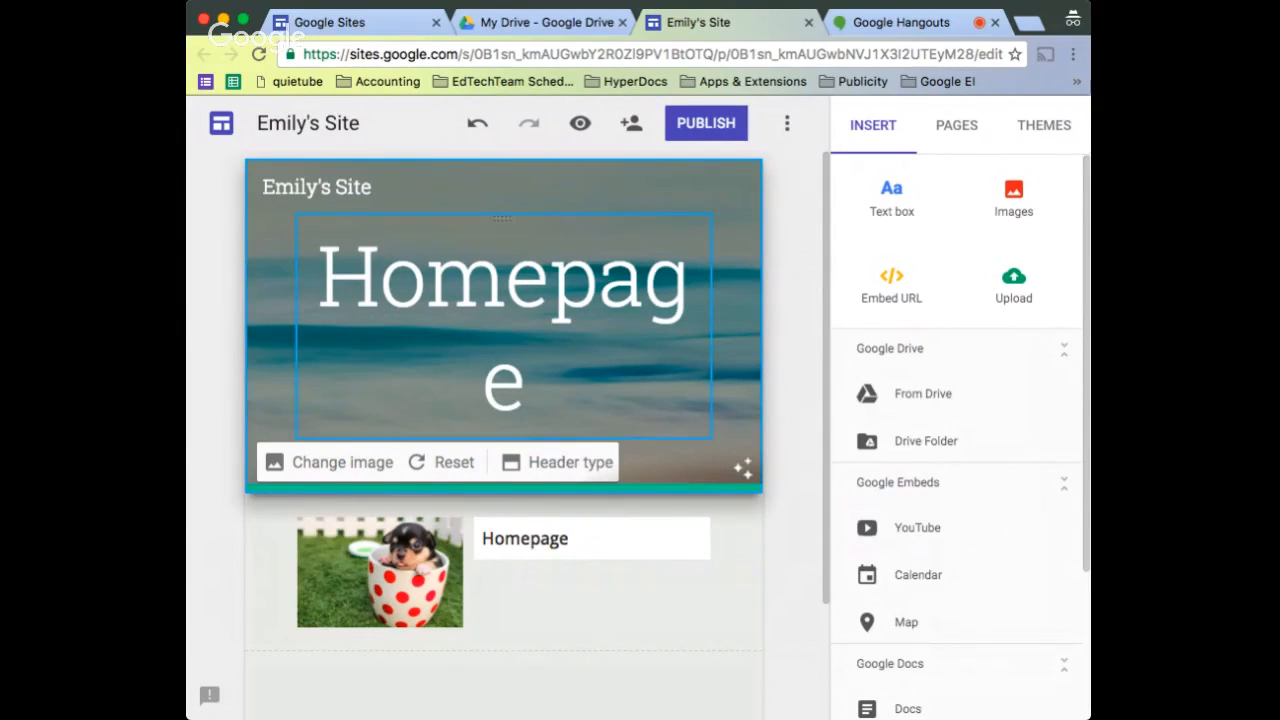
click(742, 468)
Insert the Google Docs file "Sample Google Doc" from Drive into the homepage
scroll(700, 503, down, 1)
scroll(503, 434, down, 2)
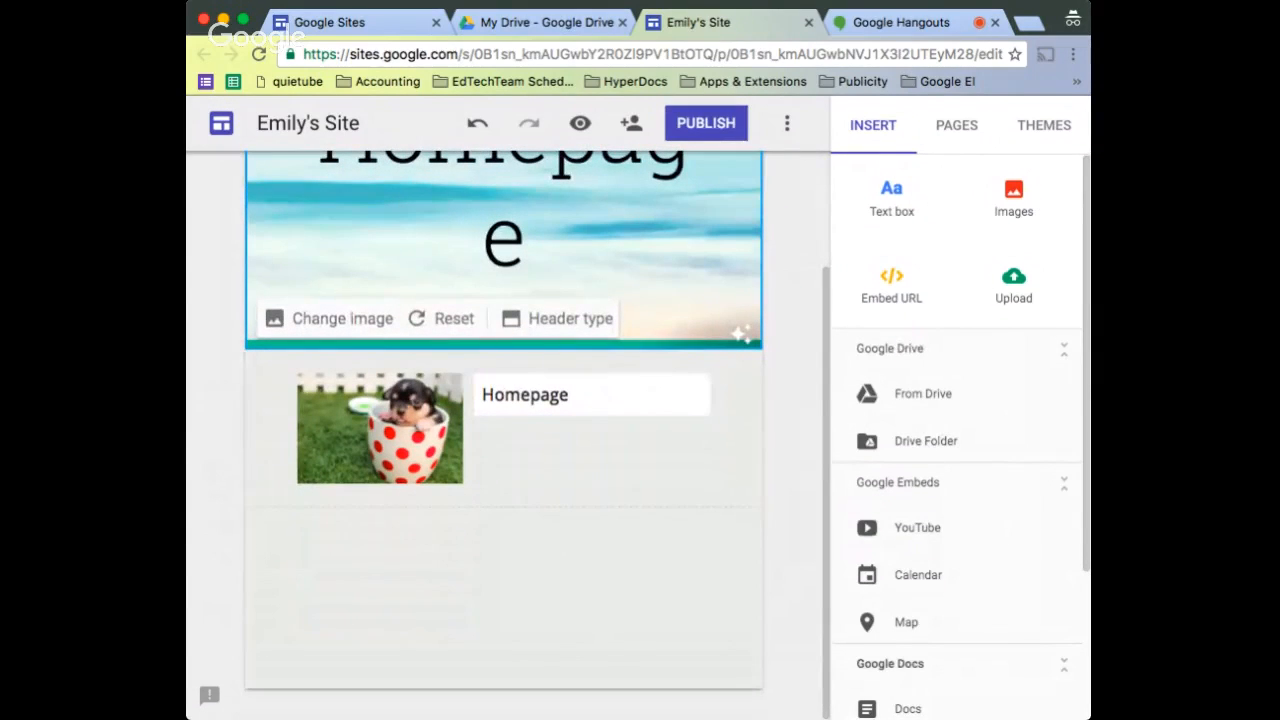
scroll(958, 430, down, 3)
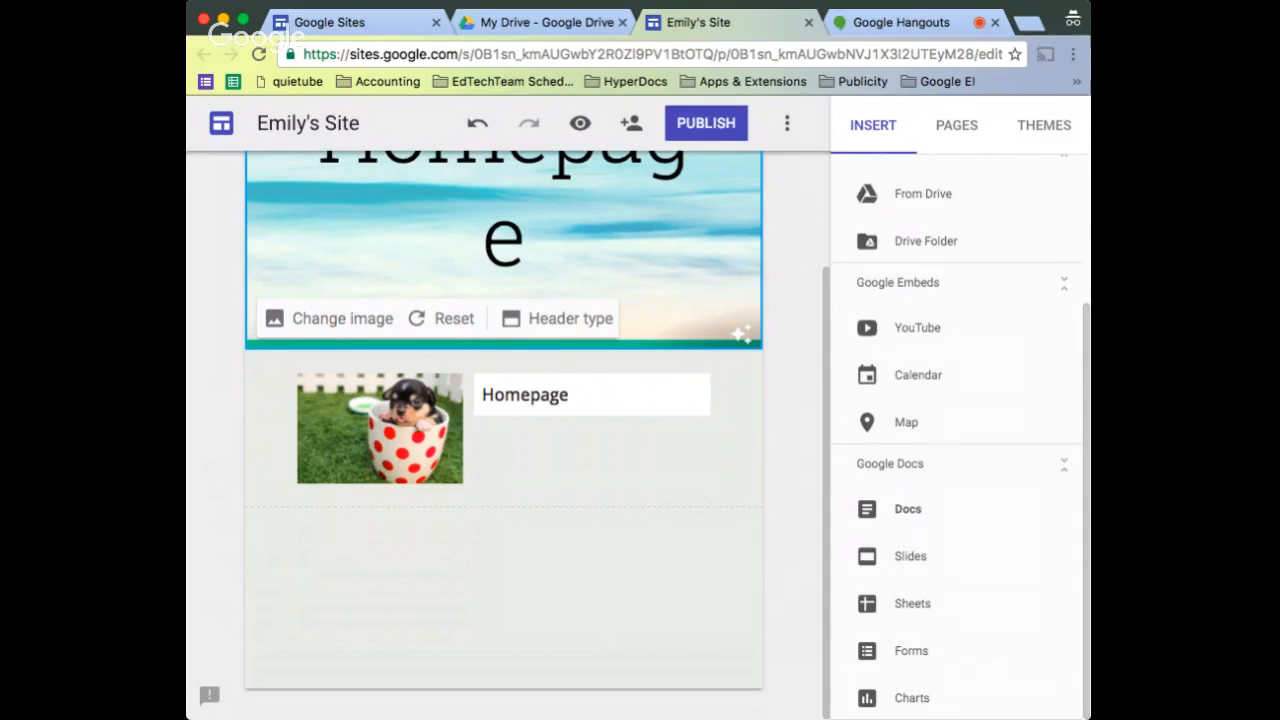
click(907, 509)
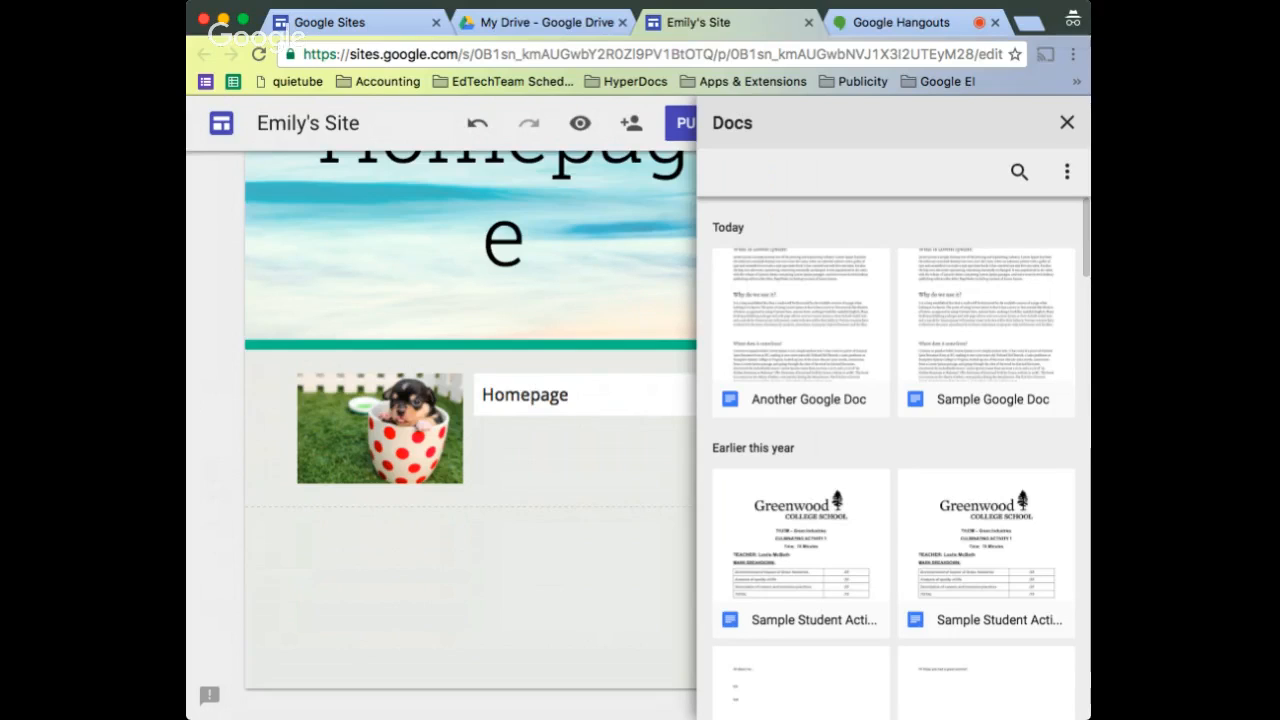
click(1019, 172)
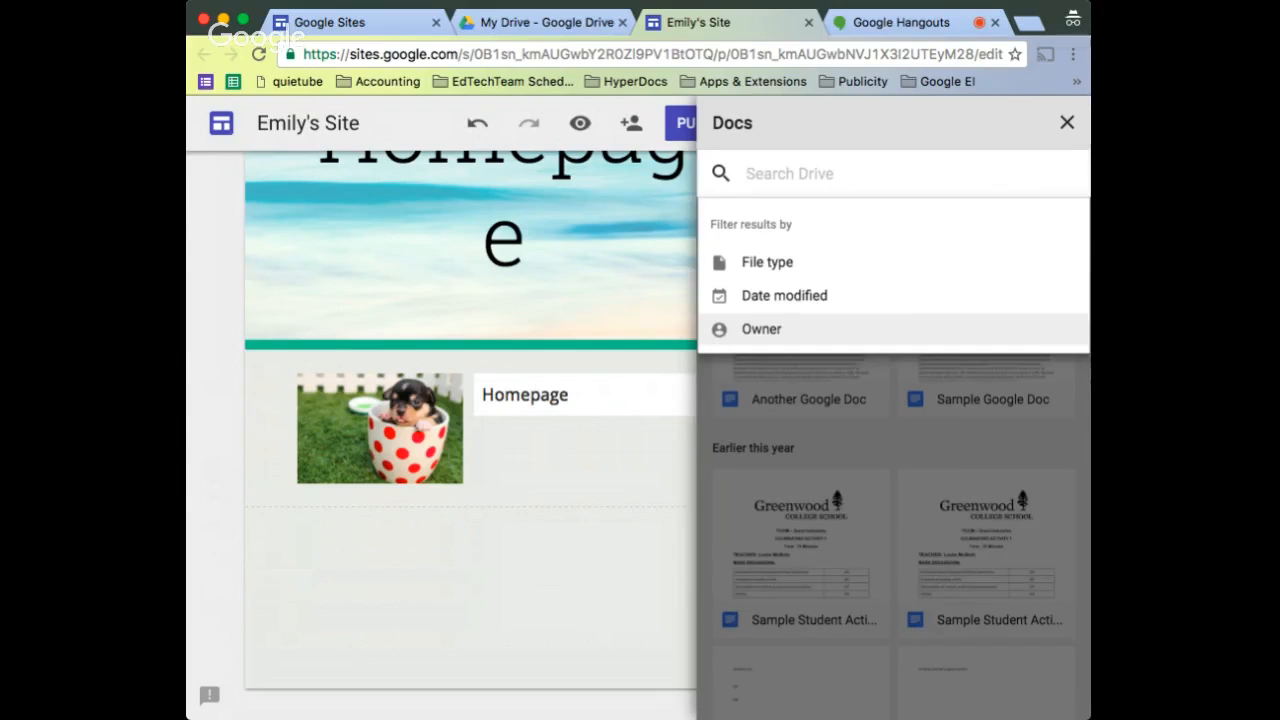
click(986, 325)
click(986, 325)
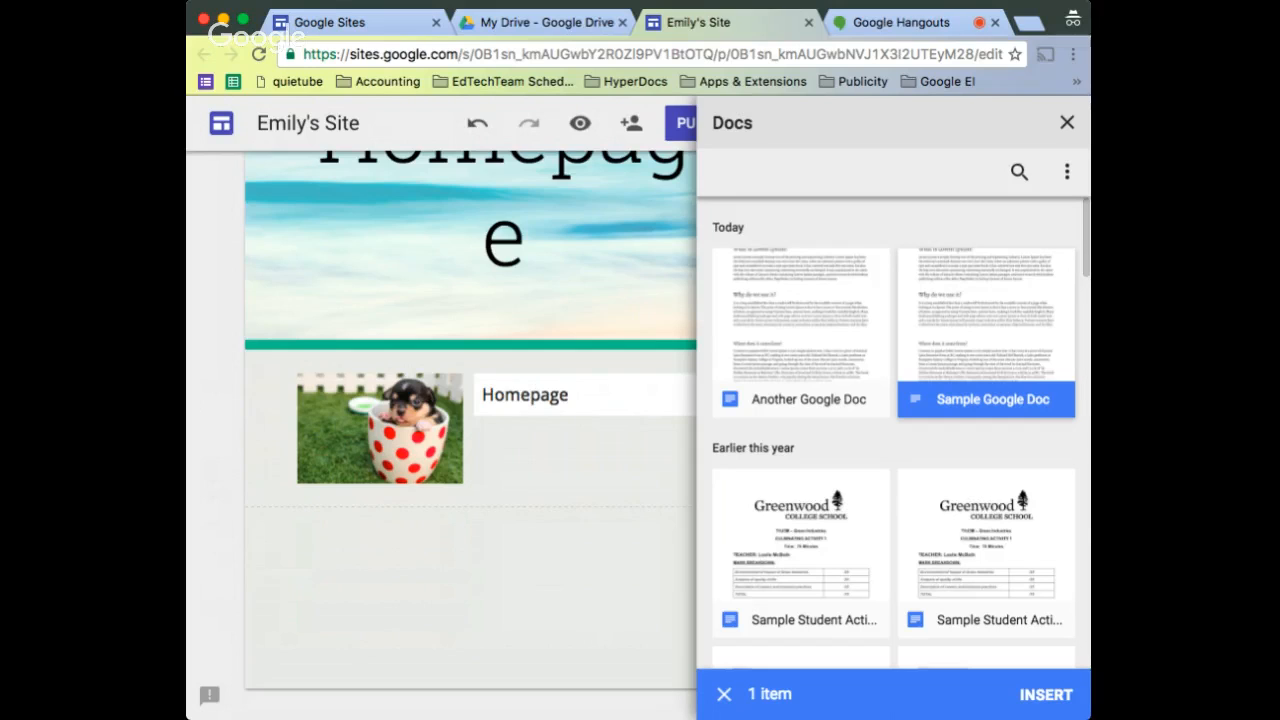
click(1046, 694)
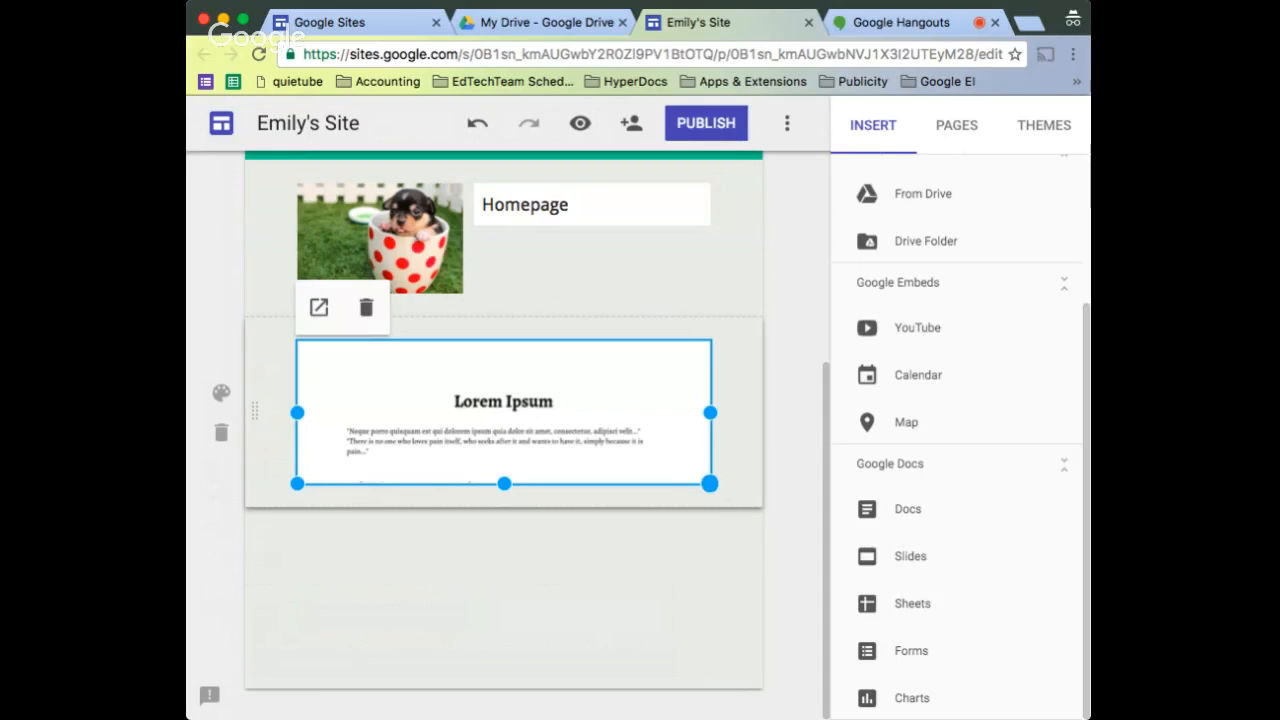
Stretch the embedded document downward until its text fits down to the end of the "Where does it come from?" section
drag(710, 483, 710, 674)
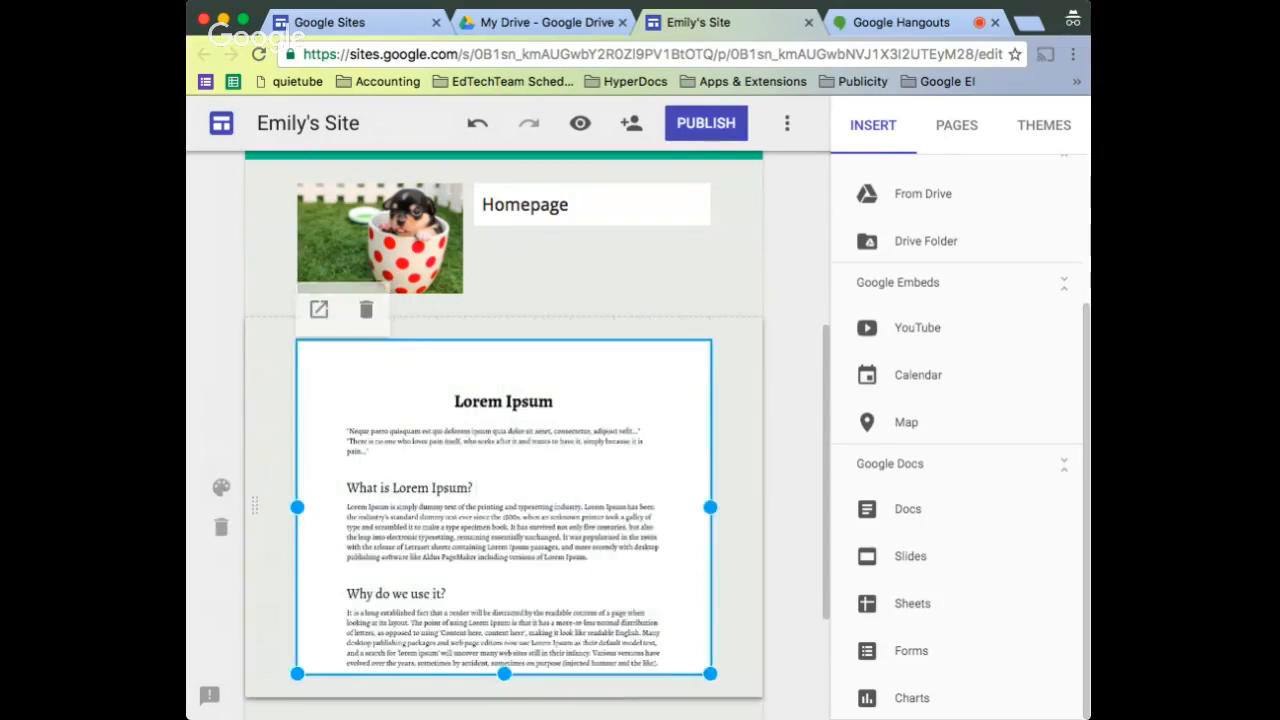
scroll(710, 600, down, 3)
drag(710, 525, 710, 691)
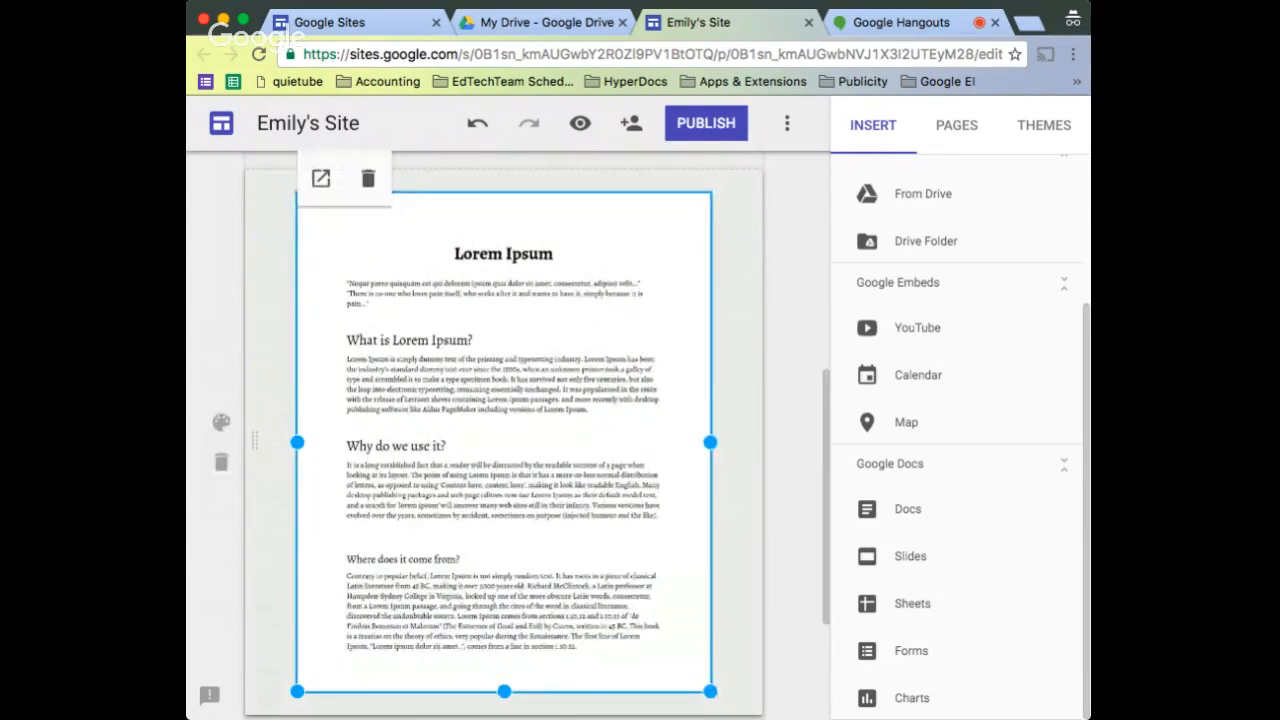
scroll(709, 650, down, 2)
drag(710, 613, 710, 657)
scroll(504, 420, down, 3)
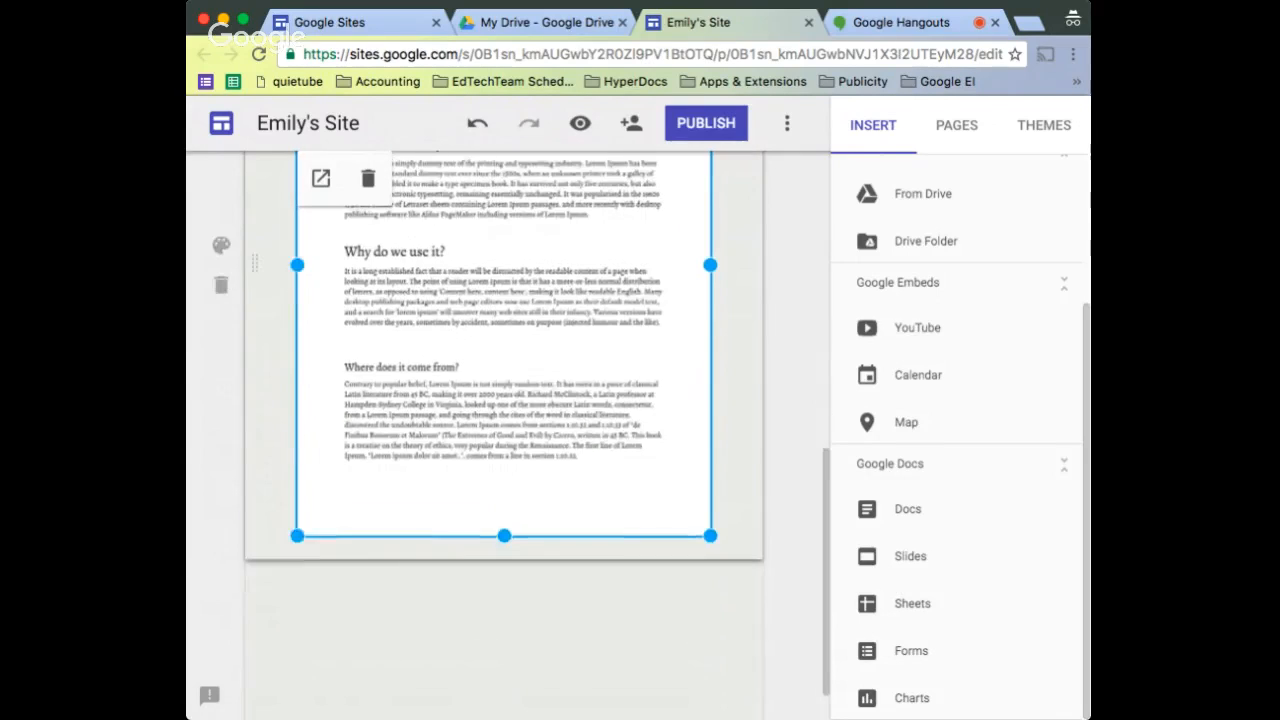
drag(710, 515, 710, 660)
scroll(504, 420, down, 1)
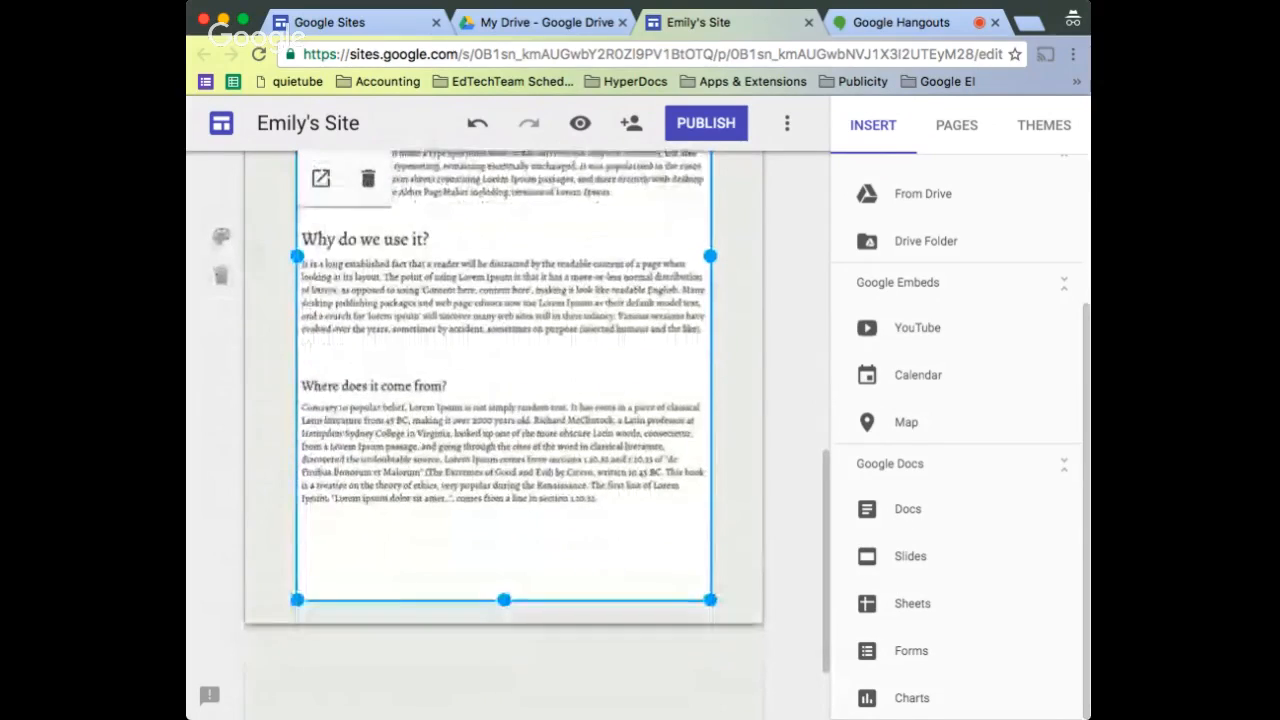
scroll(504, 420, up, 4)
scroll(504, 420, up, 3)
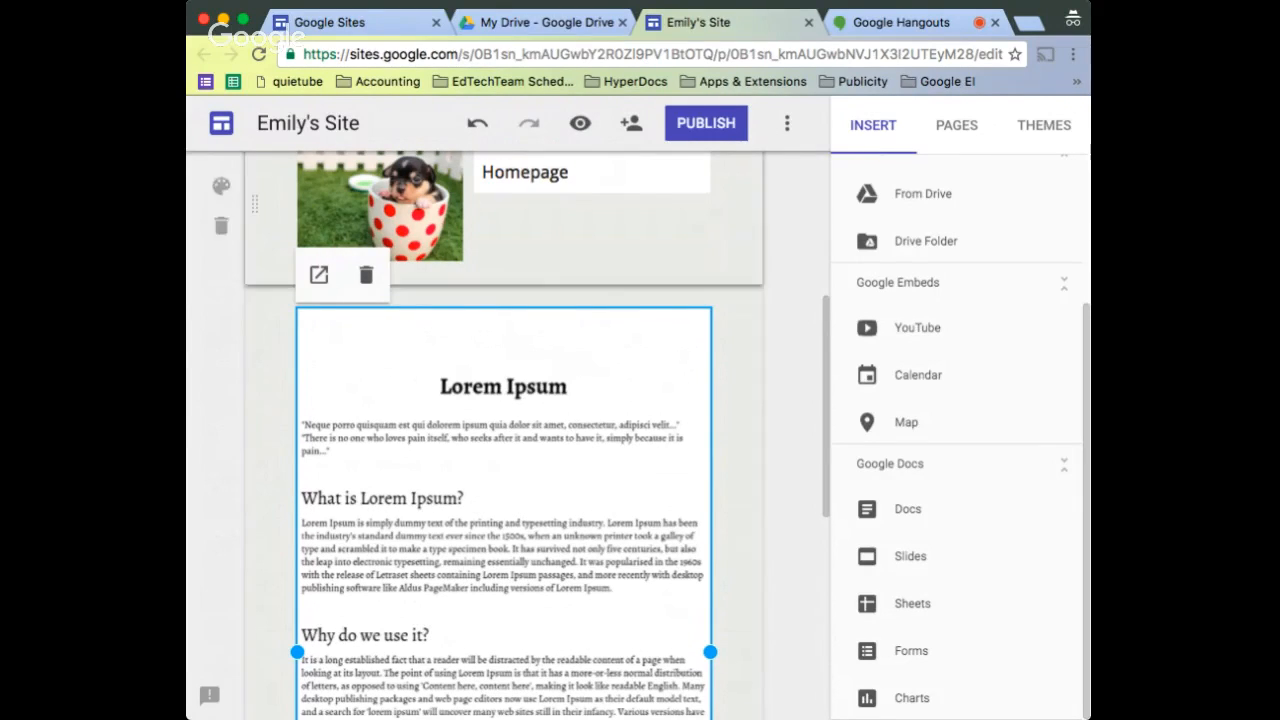
scroll(504, 420, up, 5)
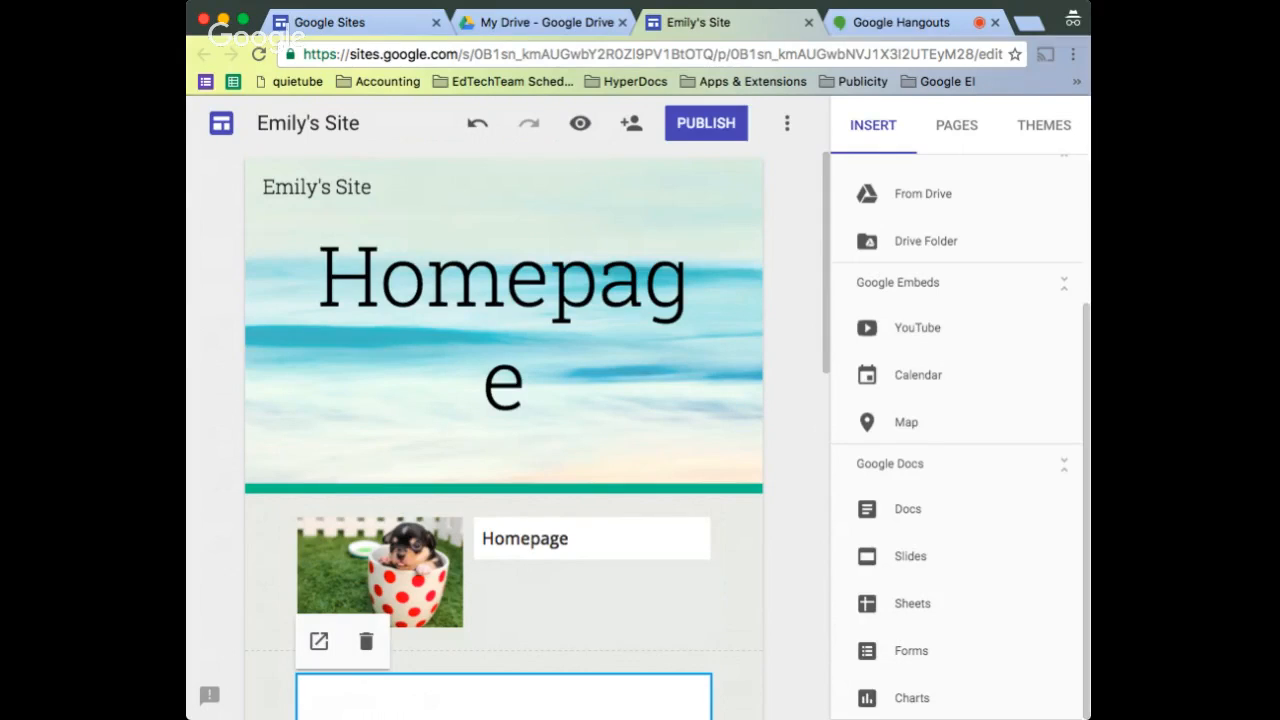
Add a new page named "About Me" to the site
click(957, 125)
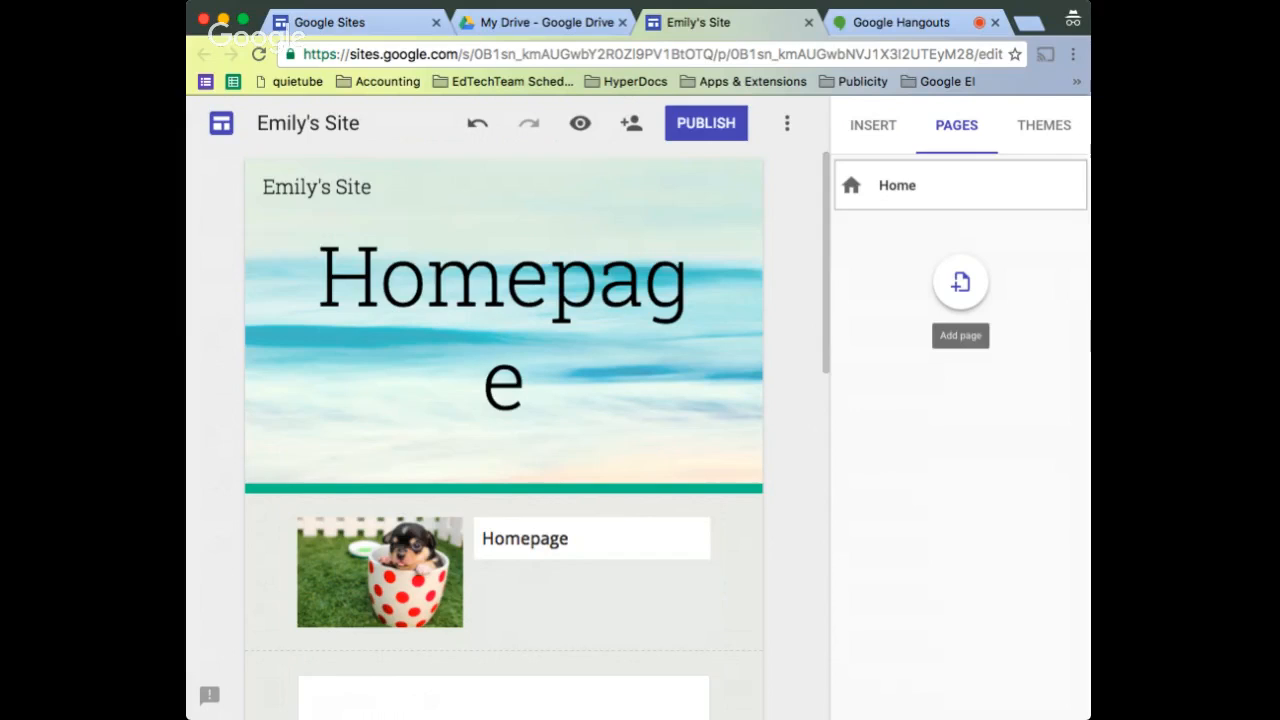
click(960, 283)
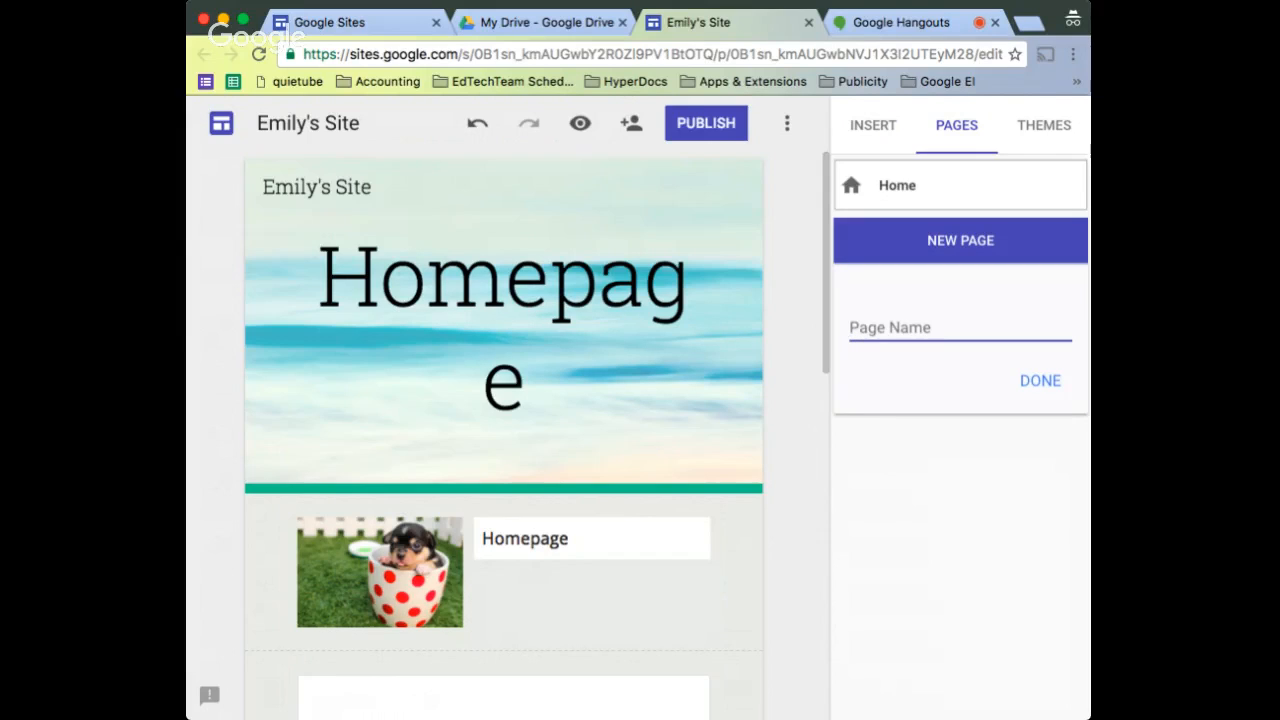
text(About Me)
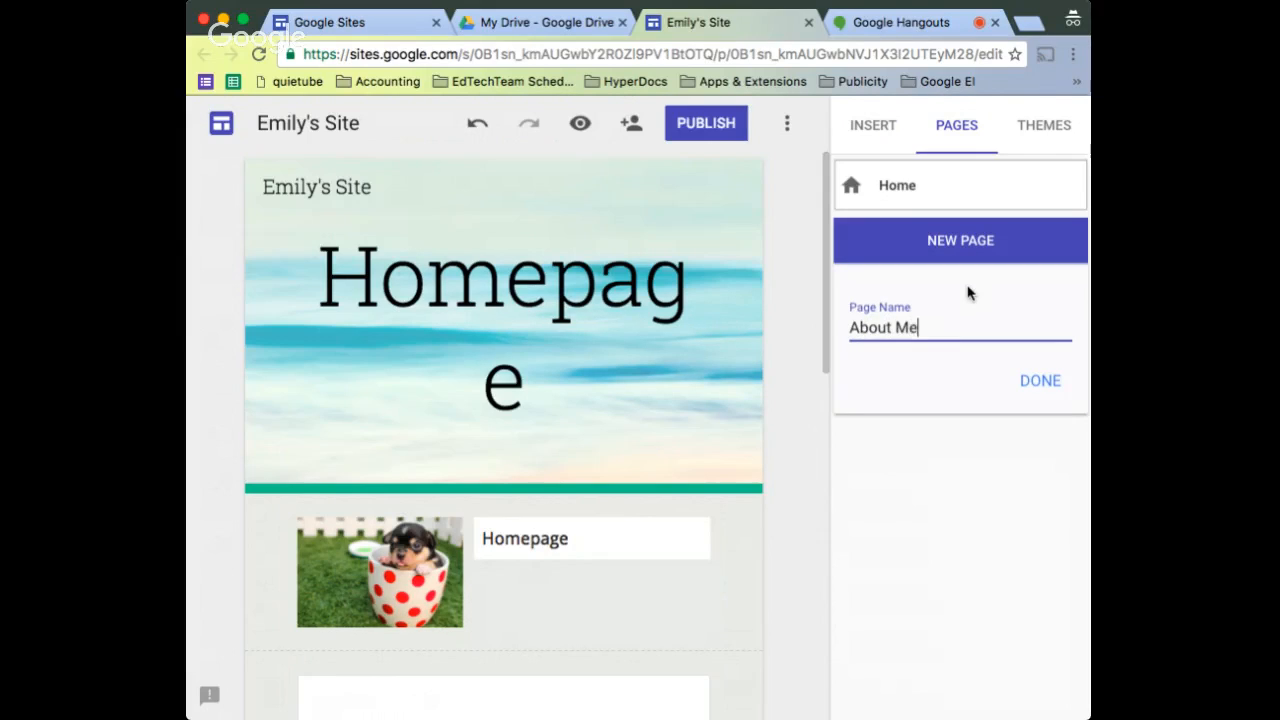
key(Return)
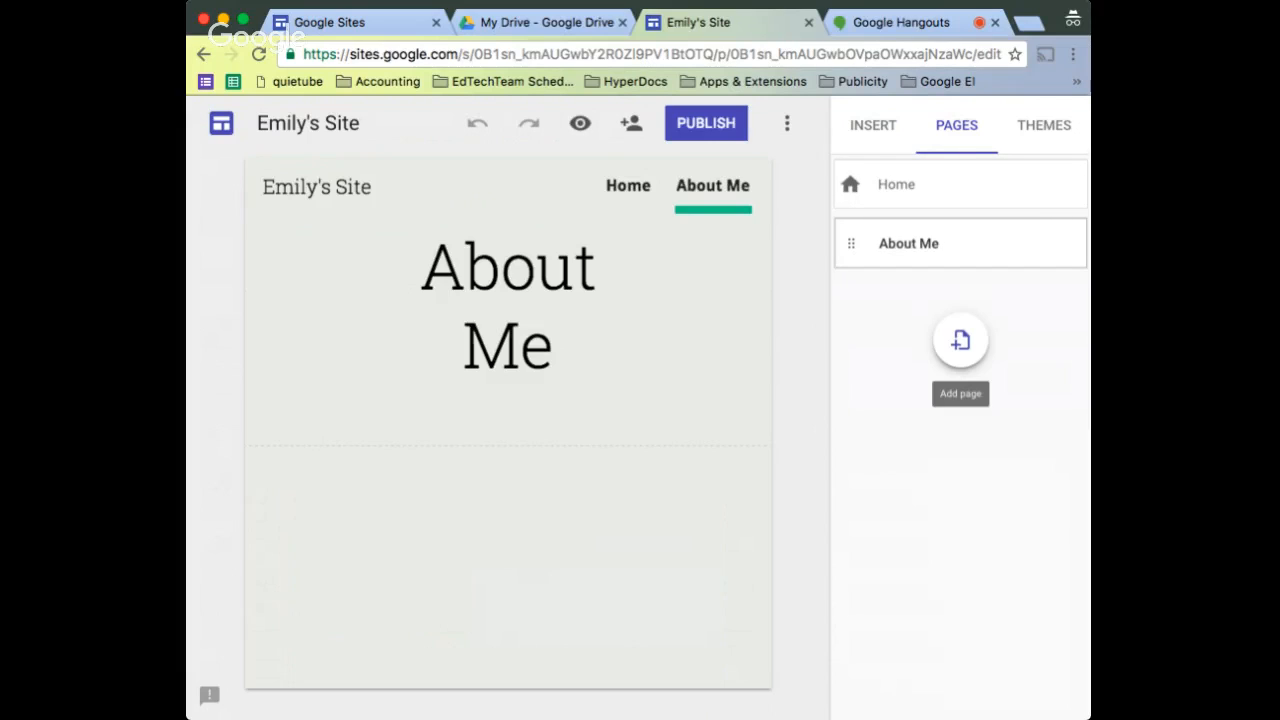
Nest the "About Me" page under Home as a subpage
mouse_move(960, 243)
mouse_move(960, 243)
mouse_down()
mouse_move(940, 260)
mouse_move(943, 206)
mouse_move(940, 364)
mouse_move(940, 256)
mouse_up()
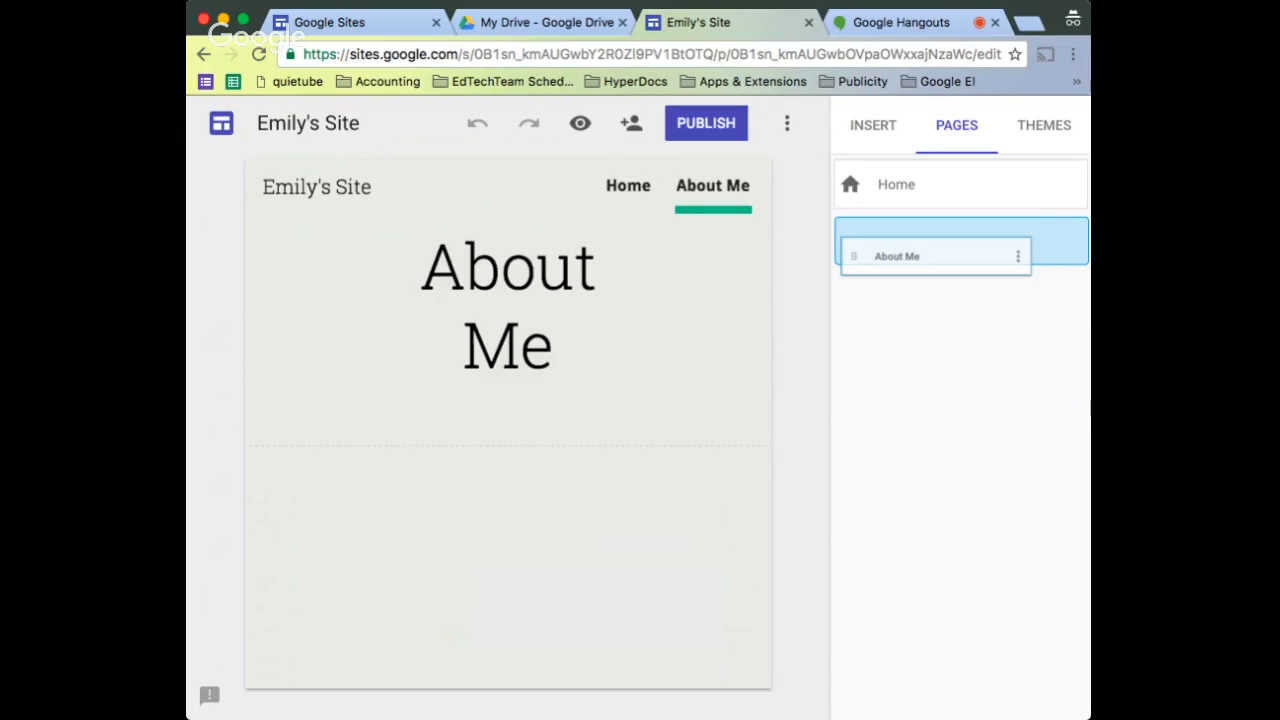
drag(940, 256, 952, 202)
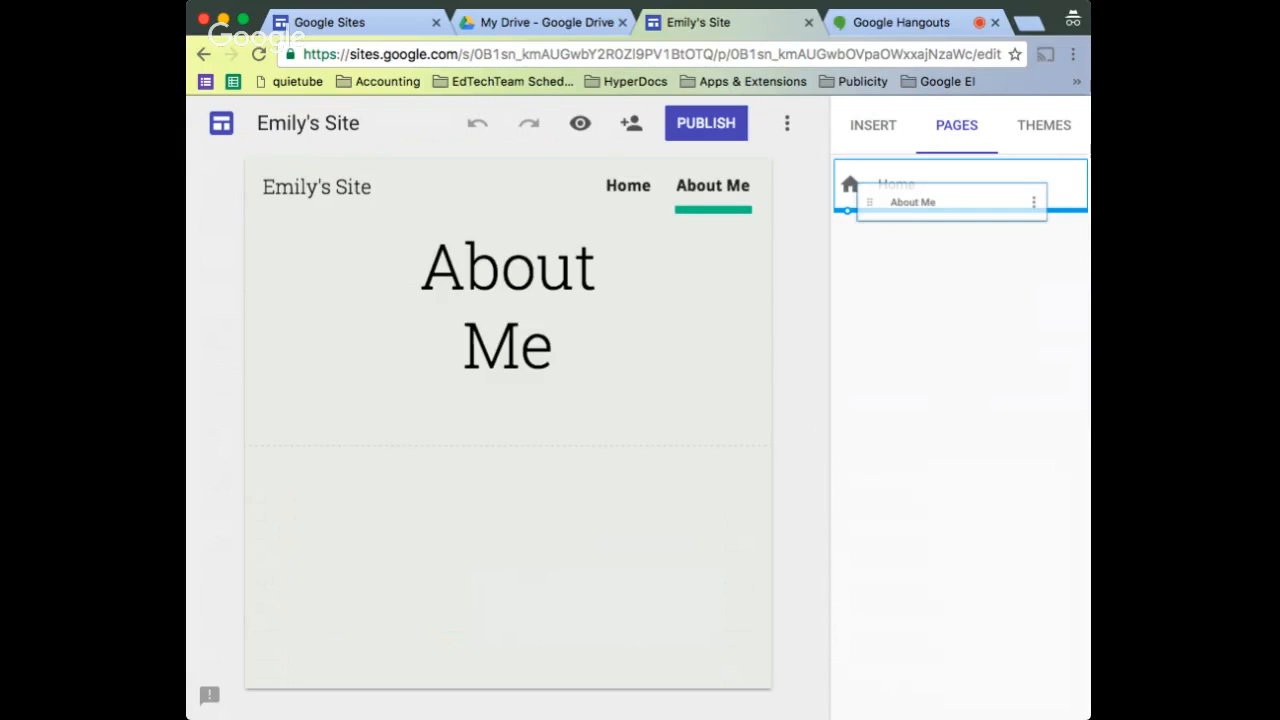
drag(952, 202, 952, 204)
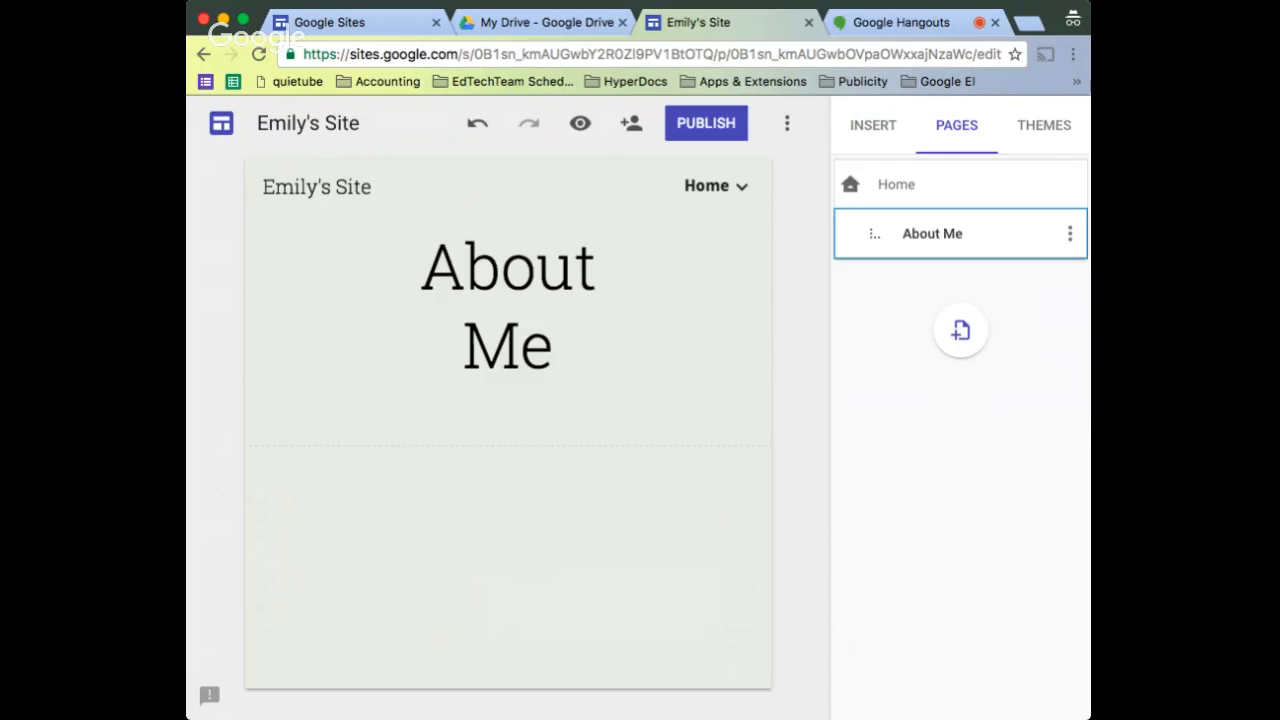
click(1070, 233)
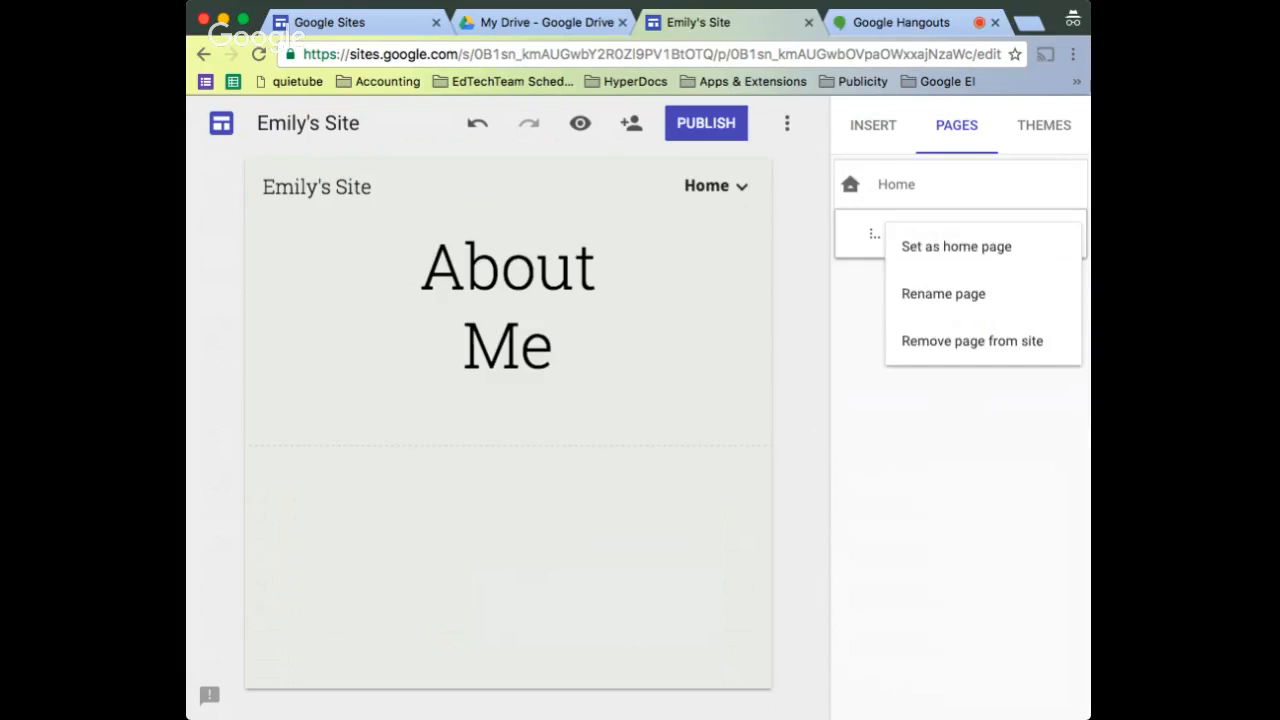
click(945, 294)
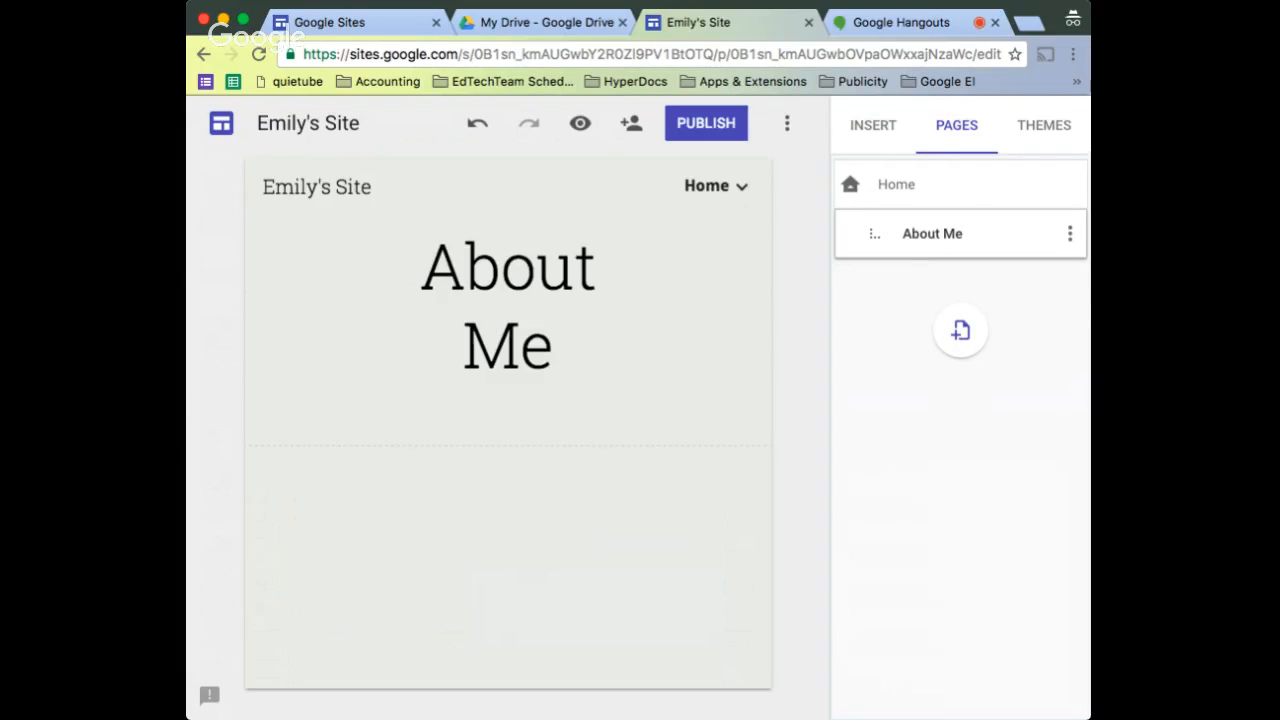
click(1070, 233)
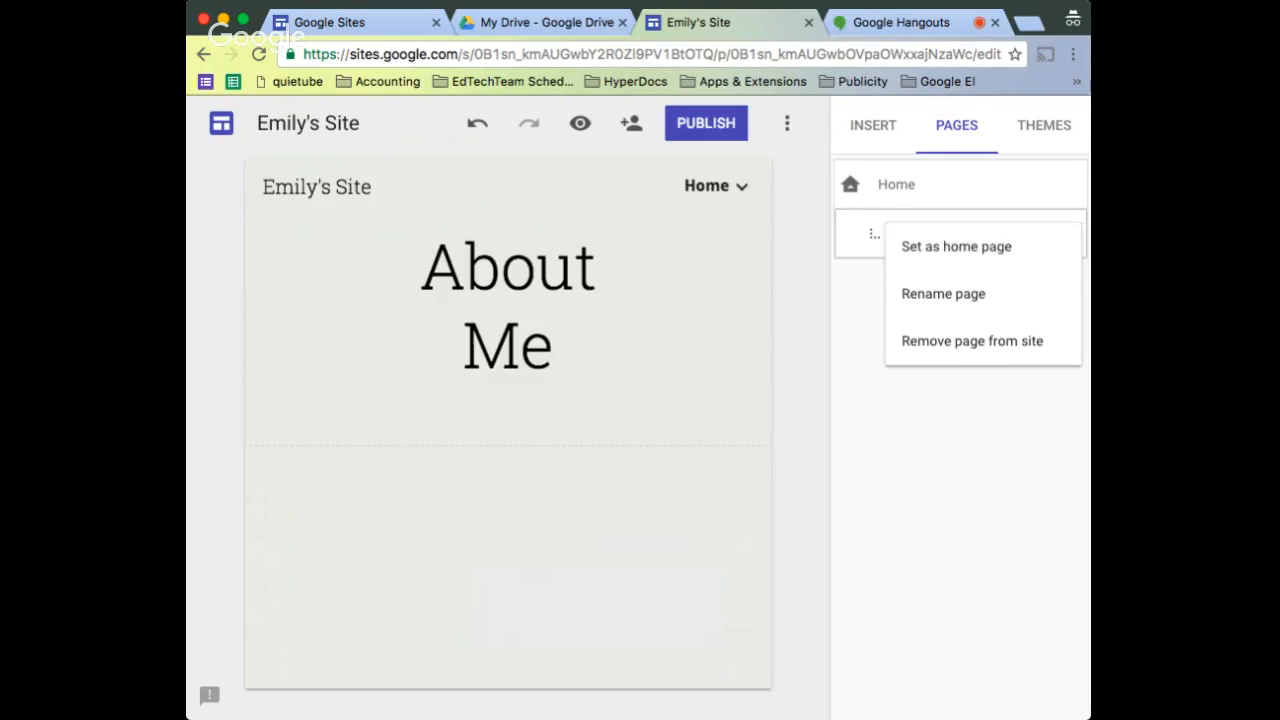
key(Escape)
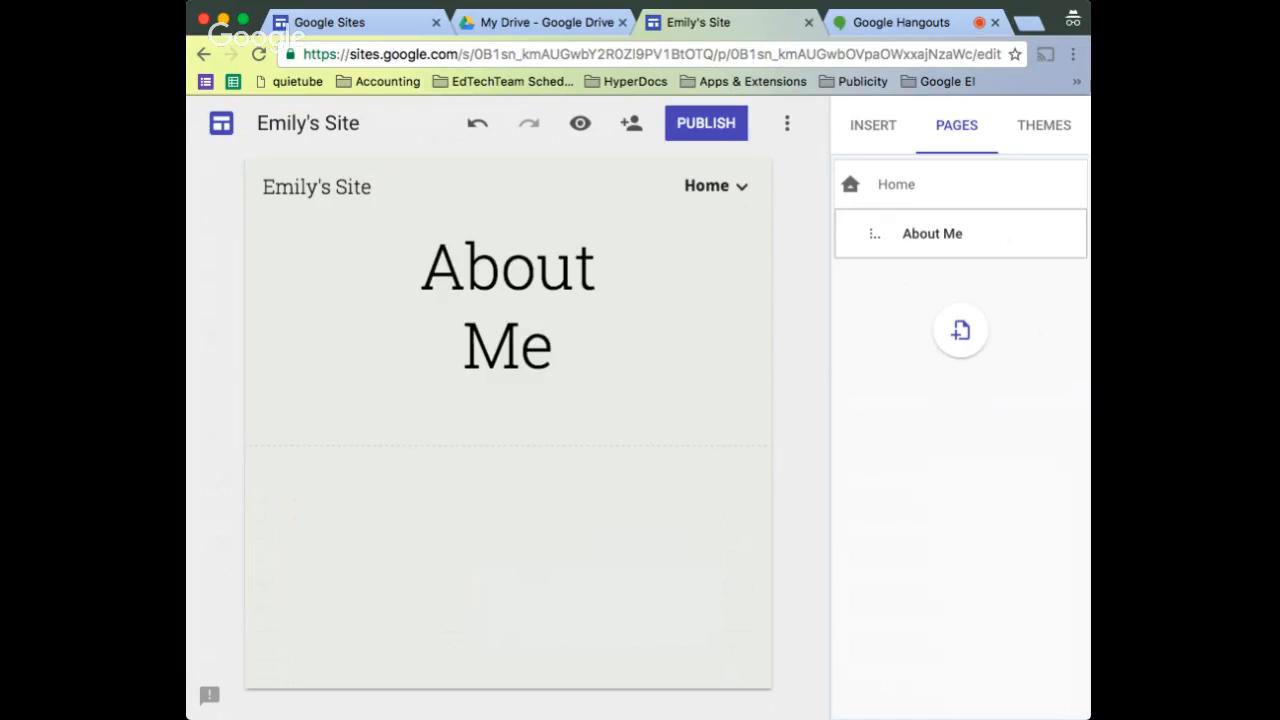
Switch the site's navigation mode to Side navigation and back to Top navigation
mouse_move(738, 186)
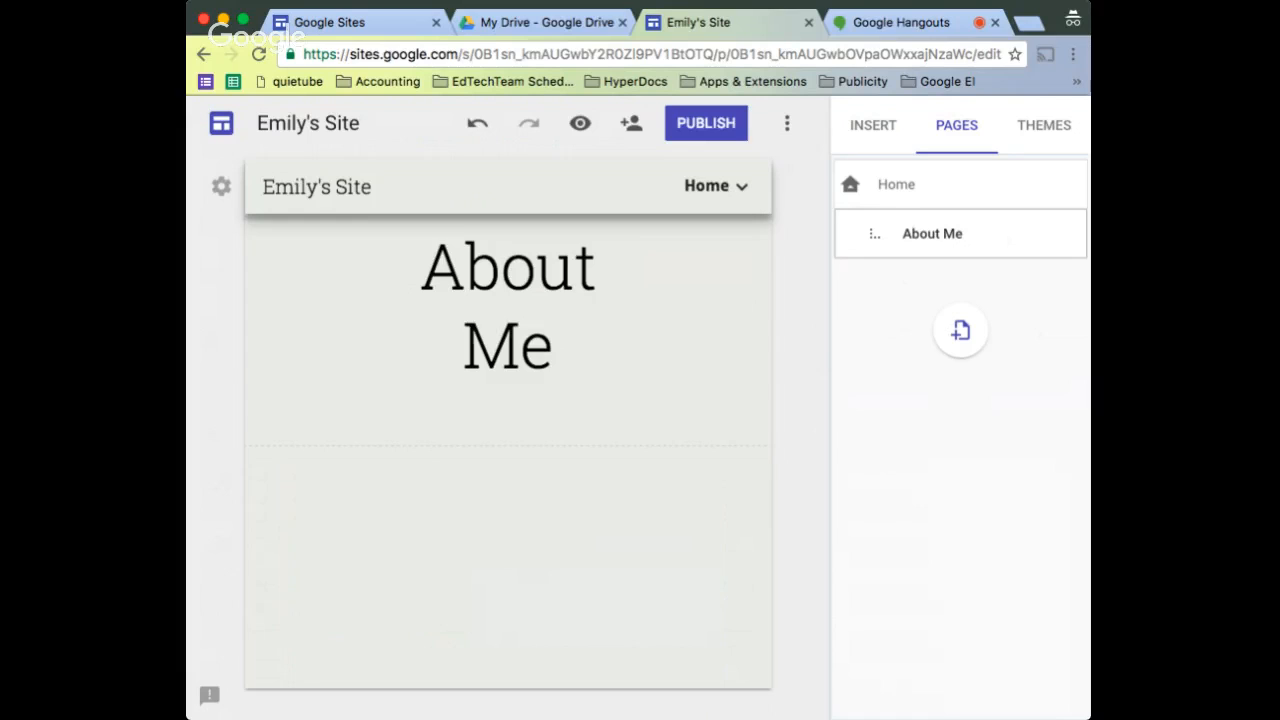
mouse_move(672, 202)
click(221, 186)
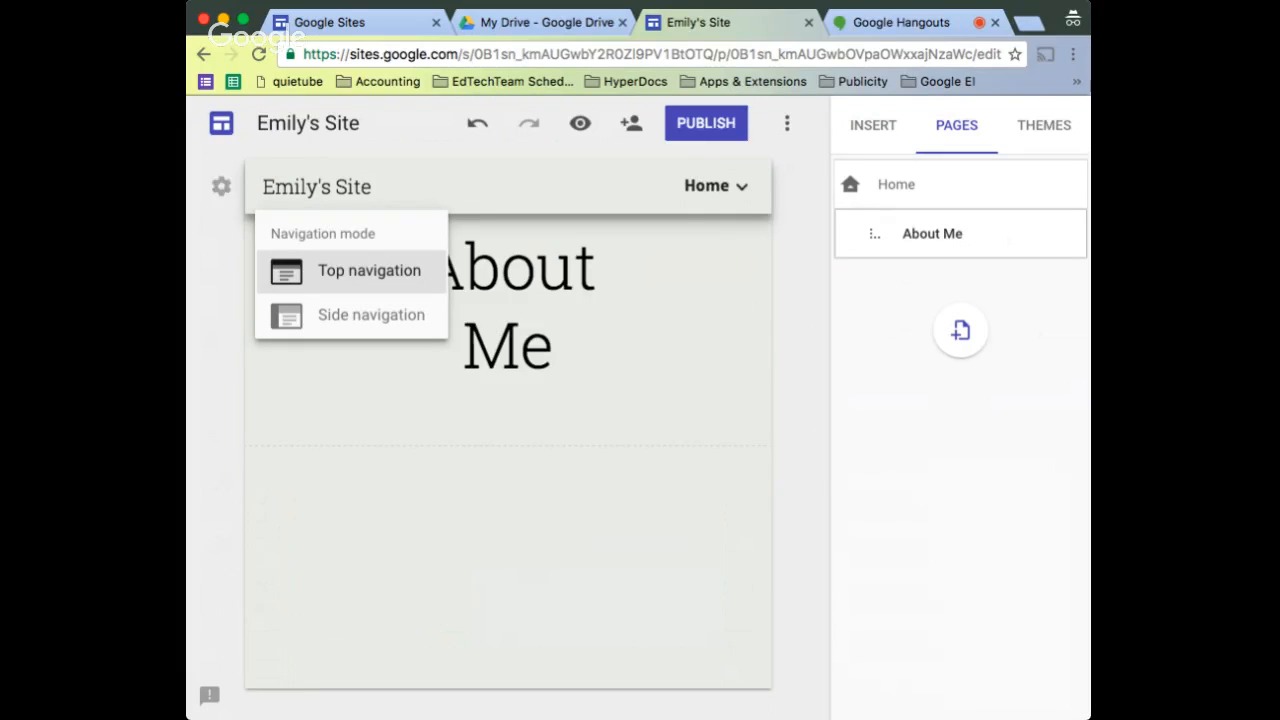
click(365, 315)
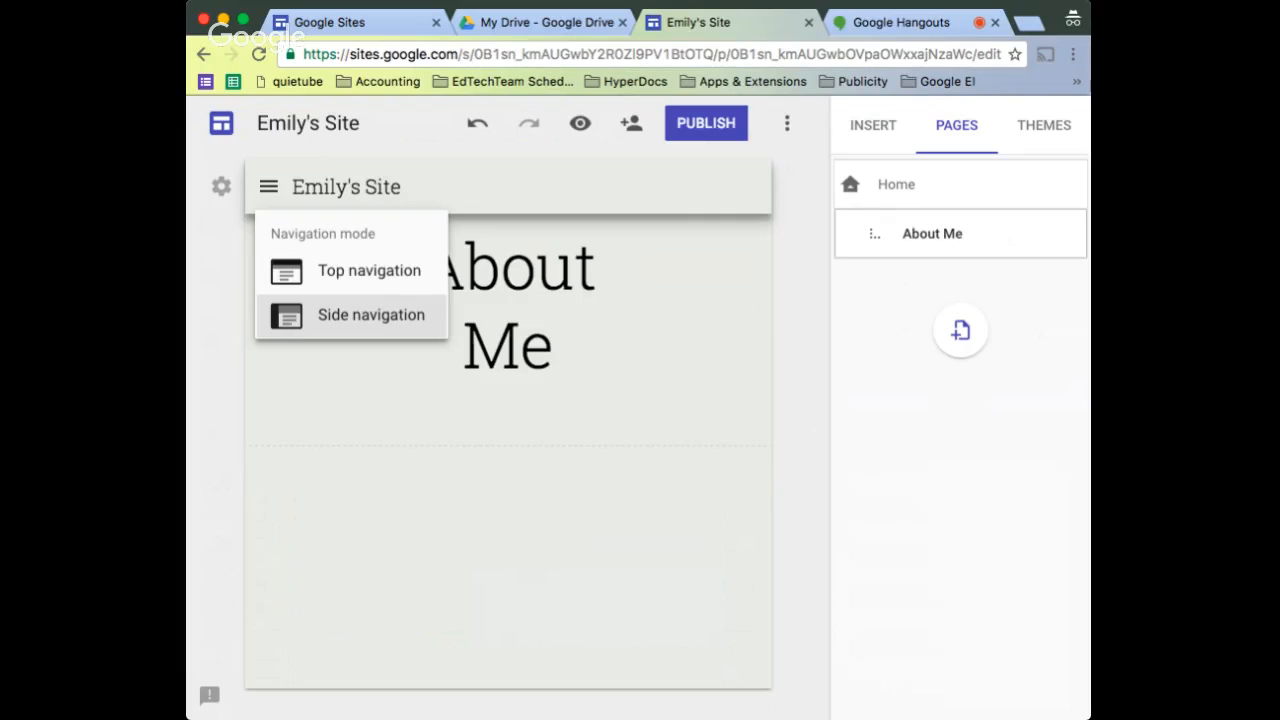
click(369, 271)
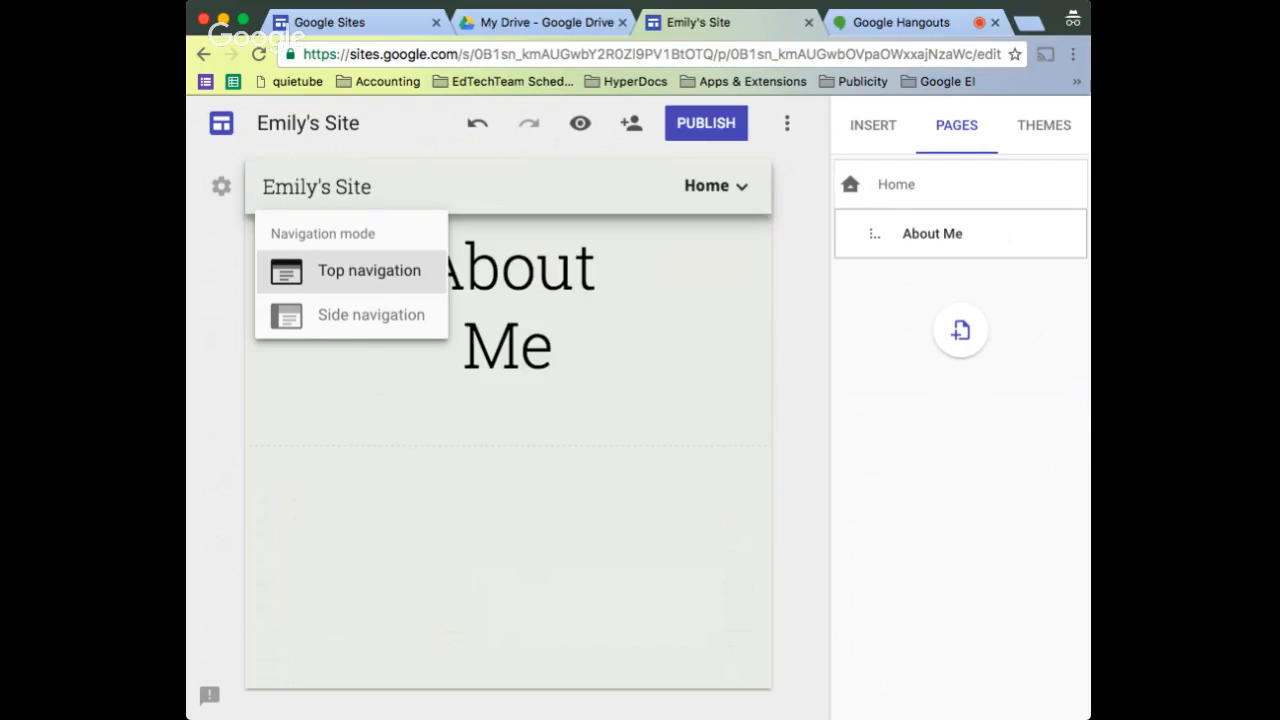
click(508, 540)
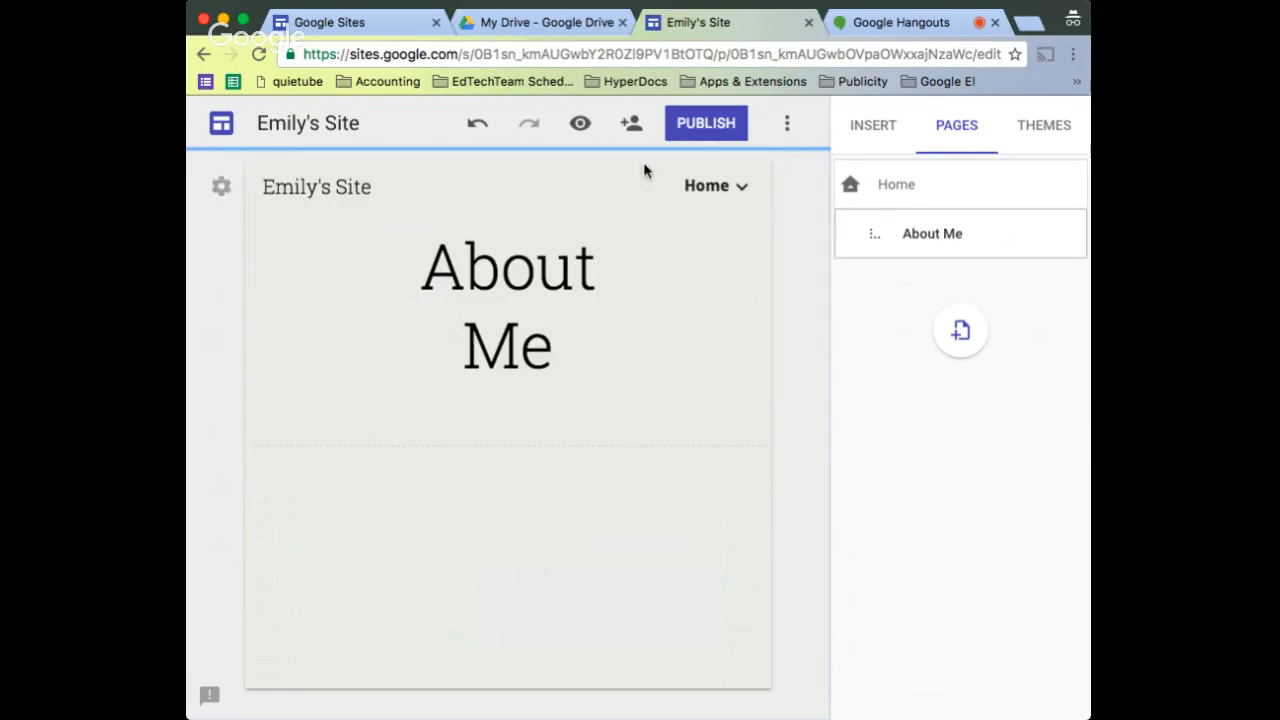
Open the Home page for editing and try moving the section that holds the puppy photo
click(900, 184)
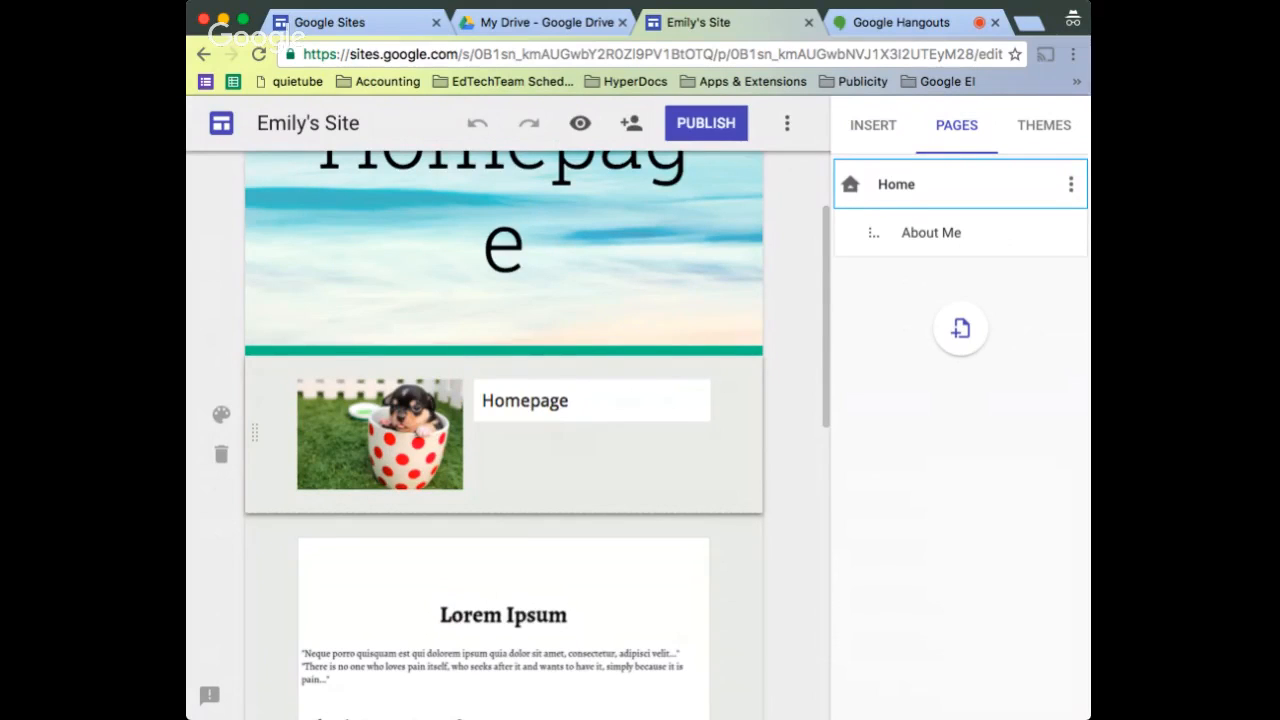
scroll(504, 435, down, 2)
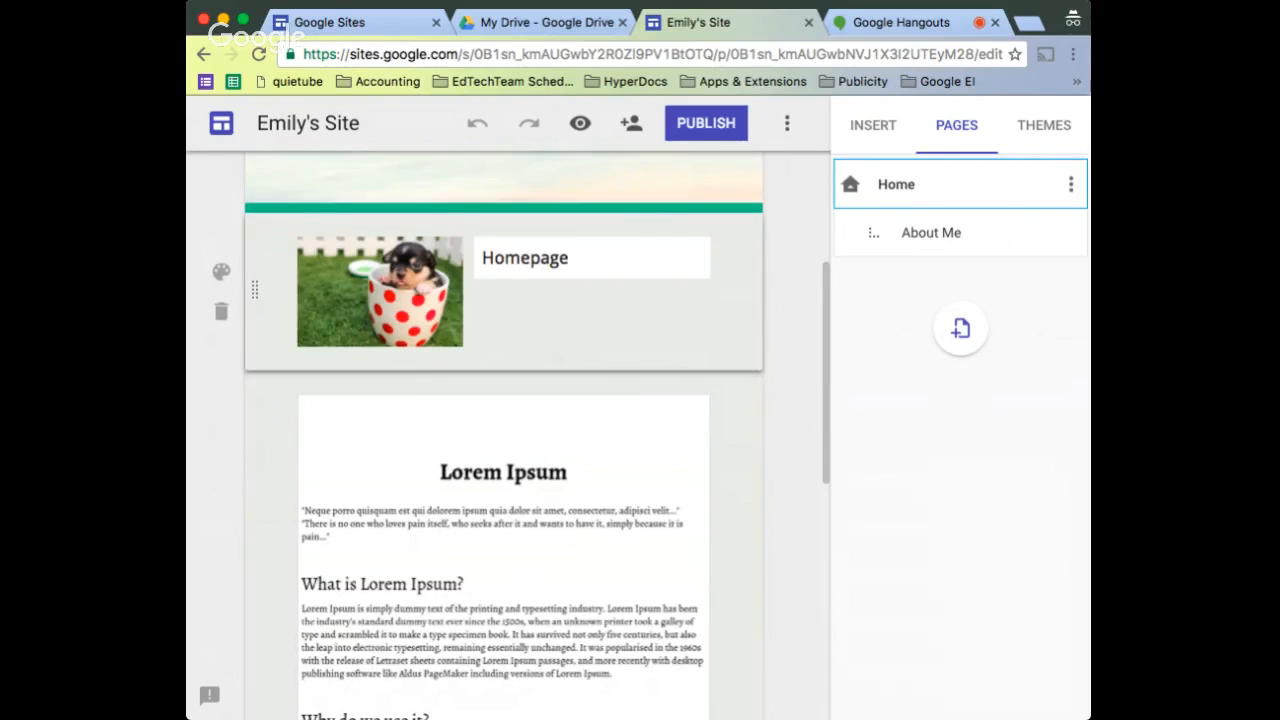
drag(254, 289, 256, 320)
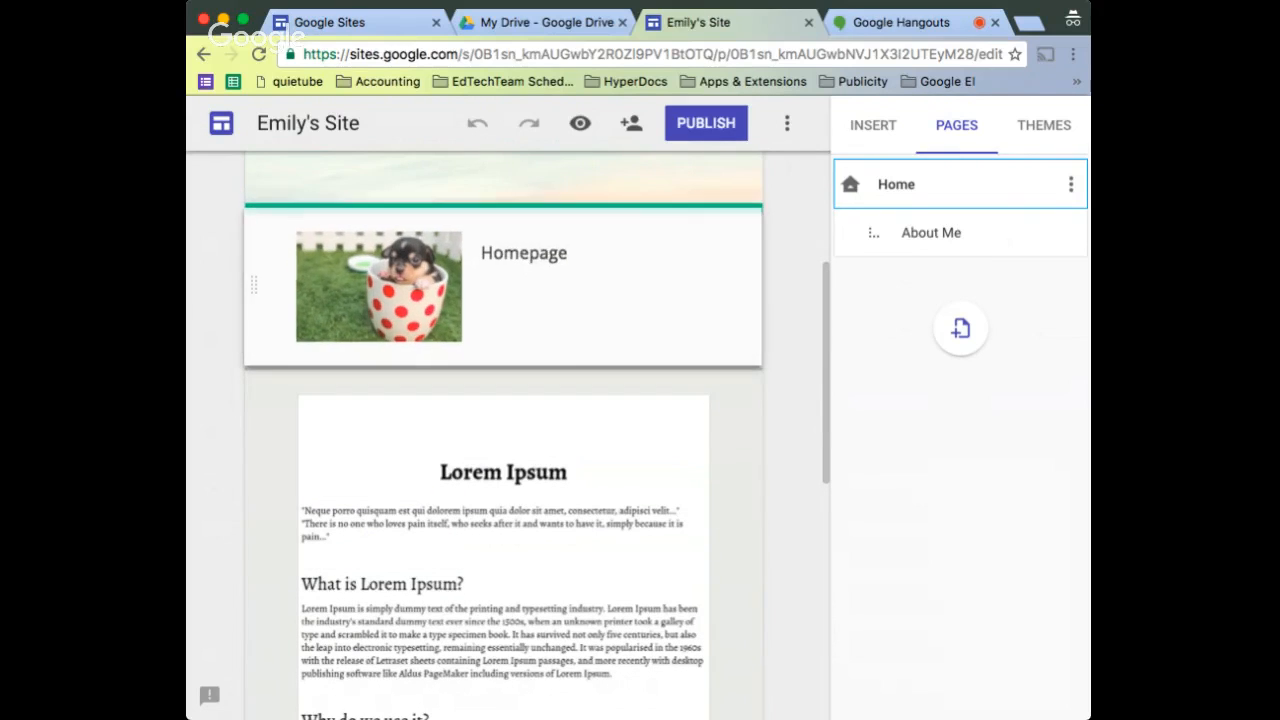
click(254, 291)
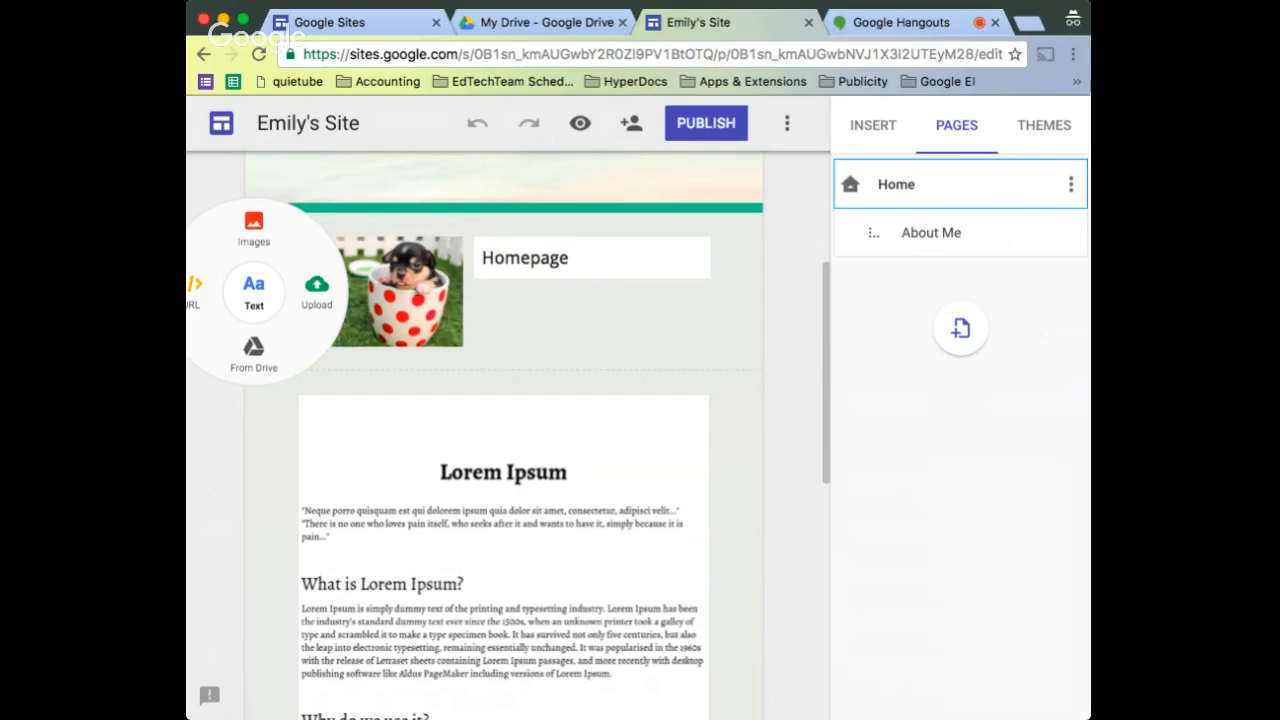
click(254, 354)
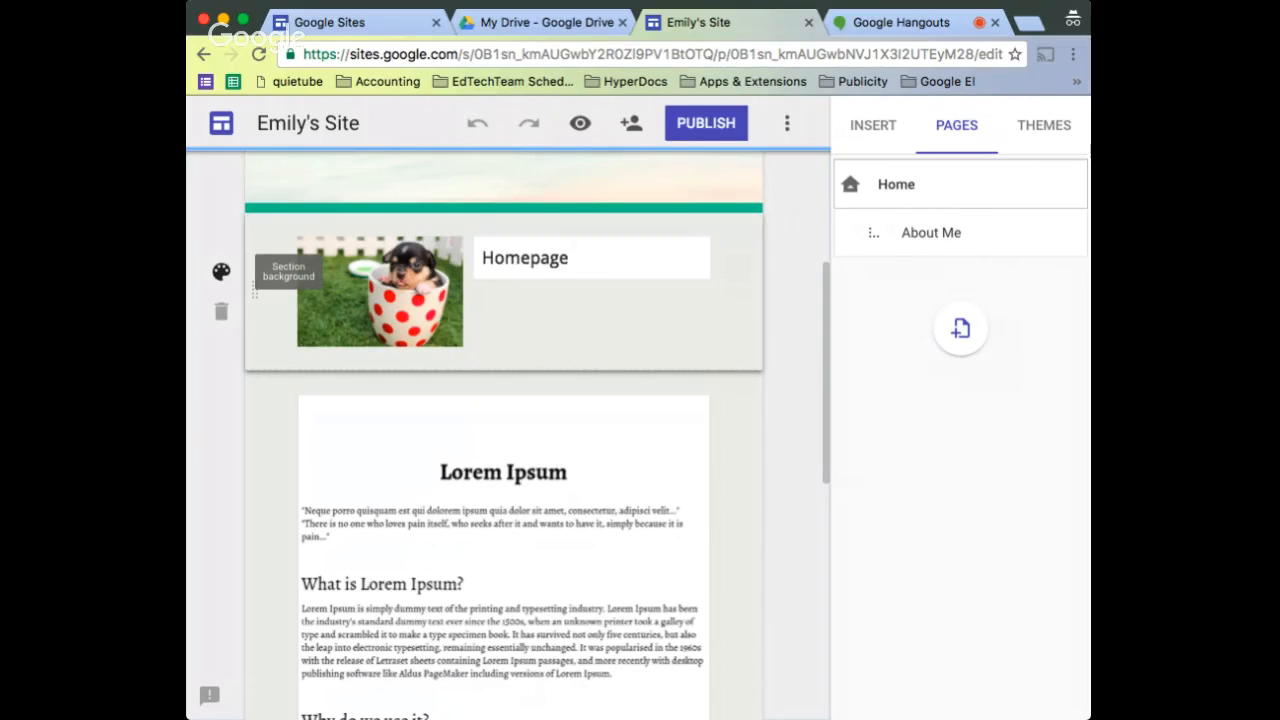
Set the background style of the puppy photo section to Emphasis 2
click(221, 271)
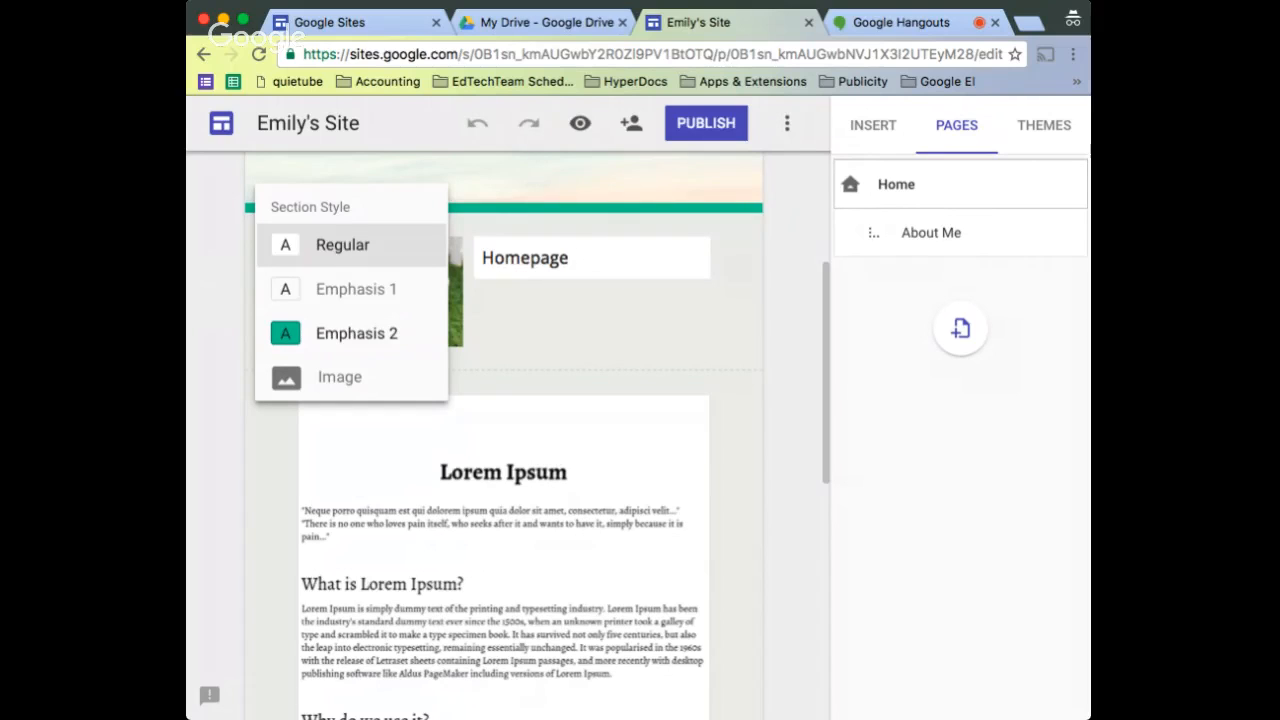
click(356, 334)
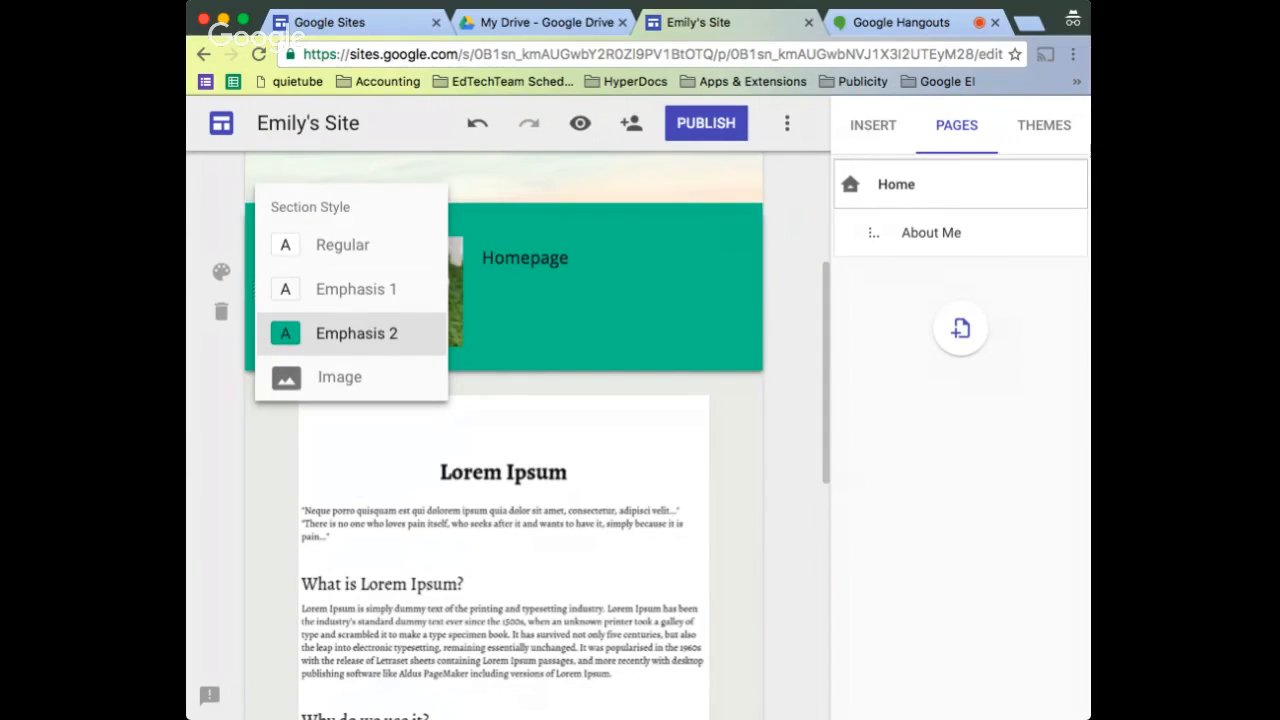
click(620, 315)
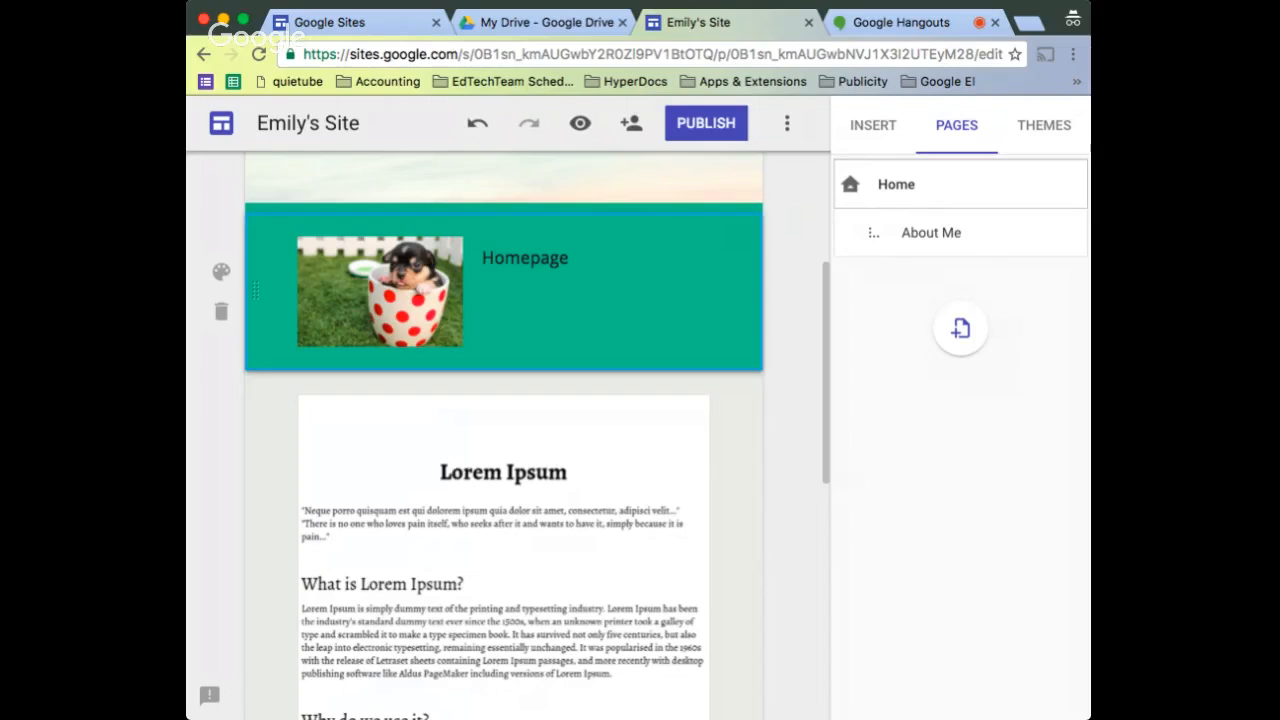
Format the "Homepage" text beside the puppy photo as a Title and center it
double_click(525, 258)
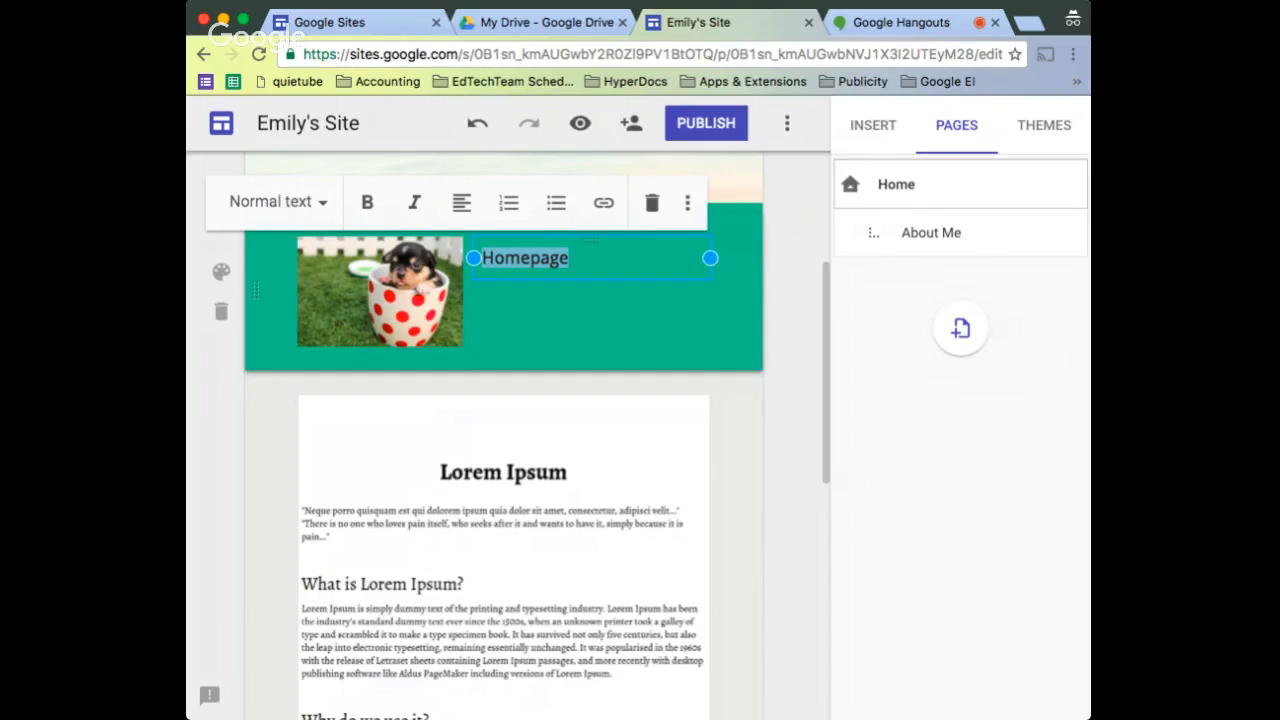
click(278, 202)
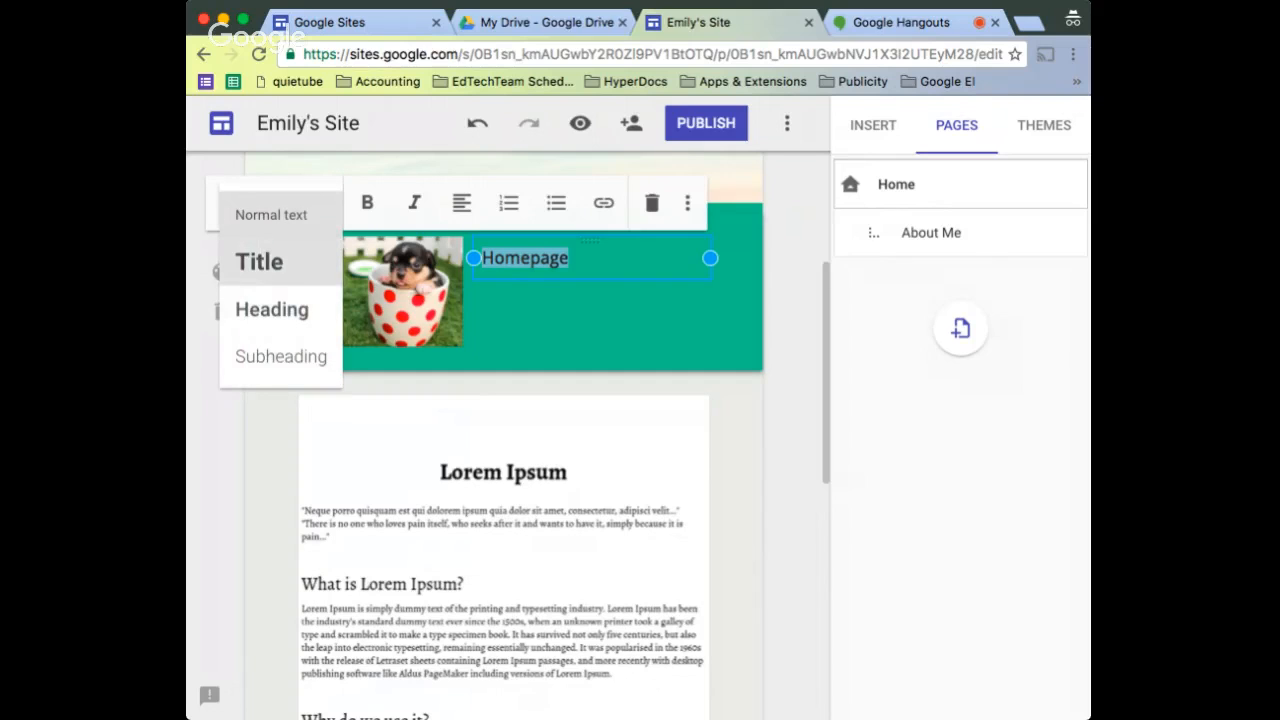
click(259, 261)
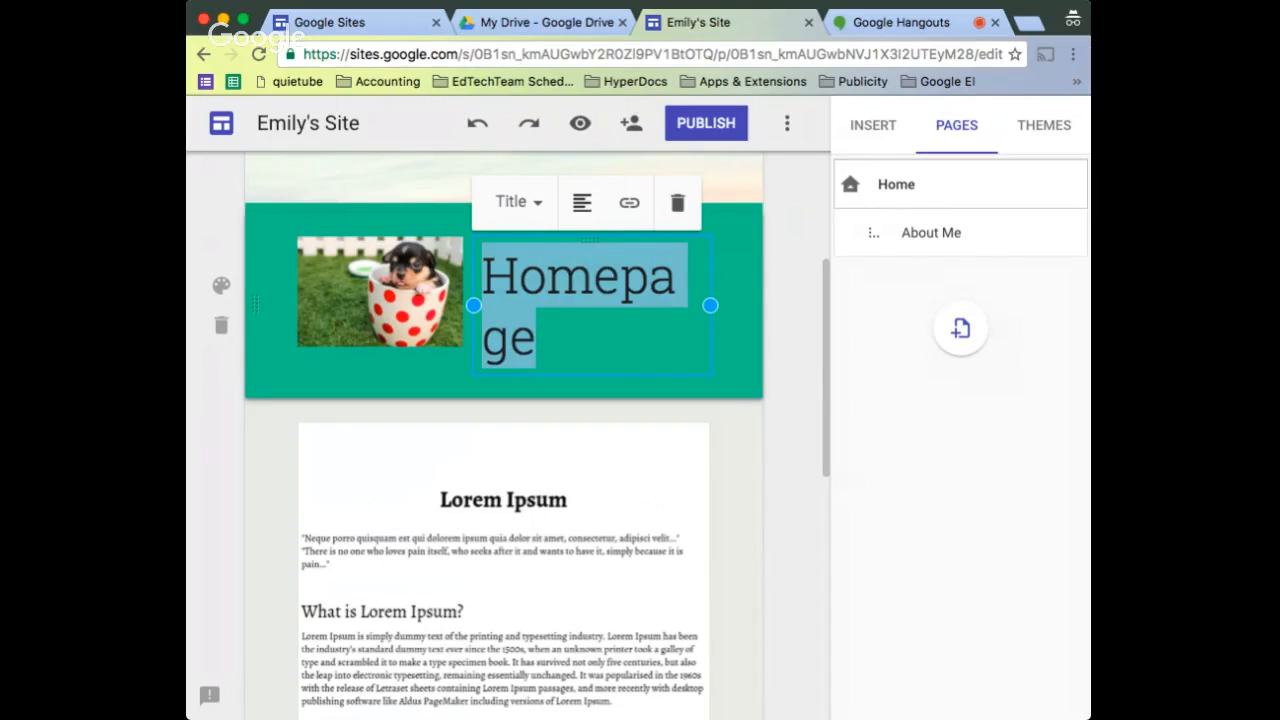
click(582, 202)
click(586, 254)
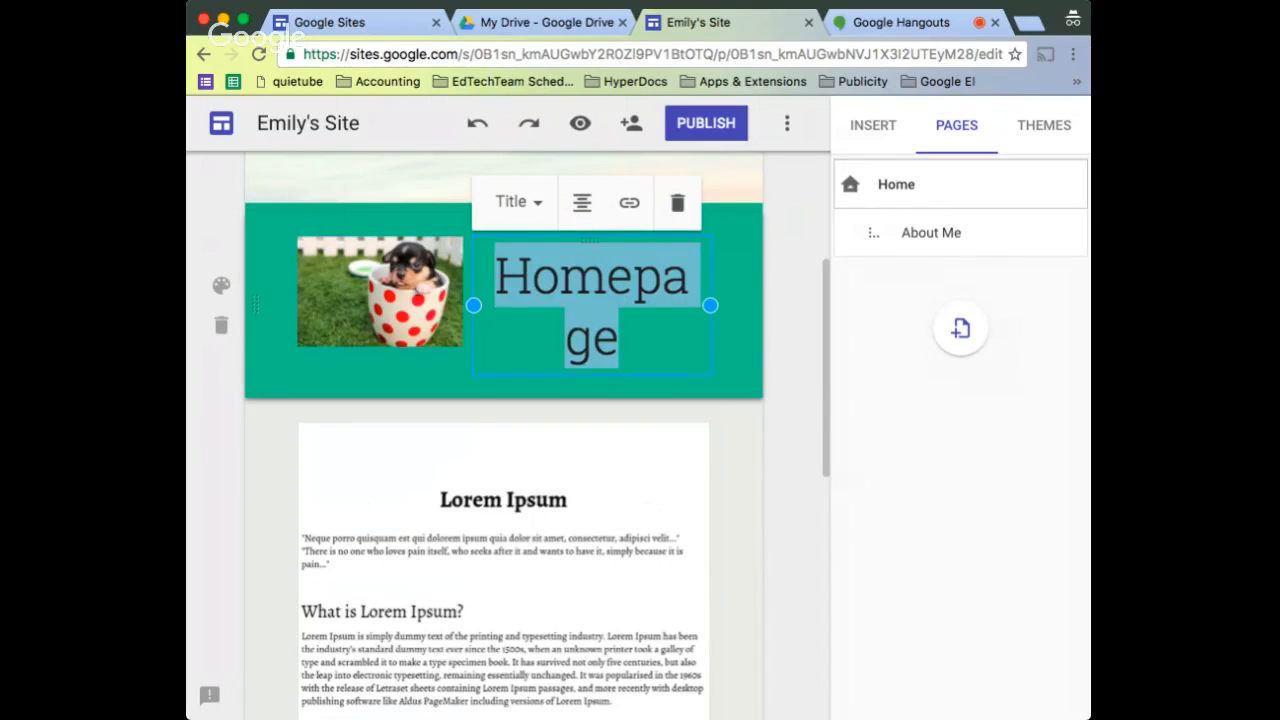
Narrow the puppy photo and widen the "Homepage" text box toward it so the title fits on one line
click(420, 292)
drag(463, 291, 393, 291)
click(566, 338)
drag(471, 306, 437, 277)
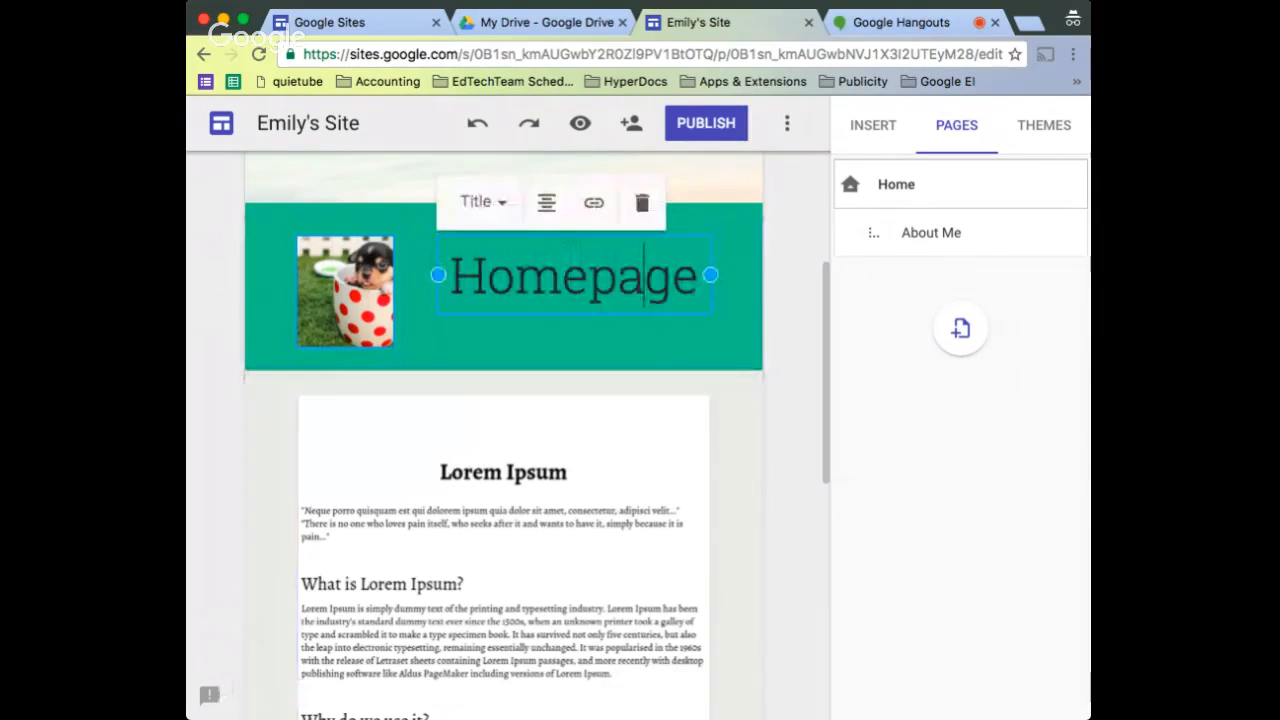
click(793, 440)
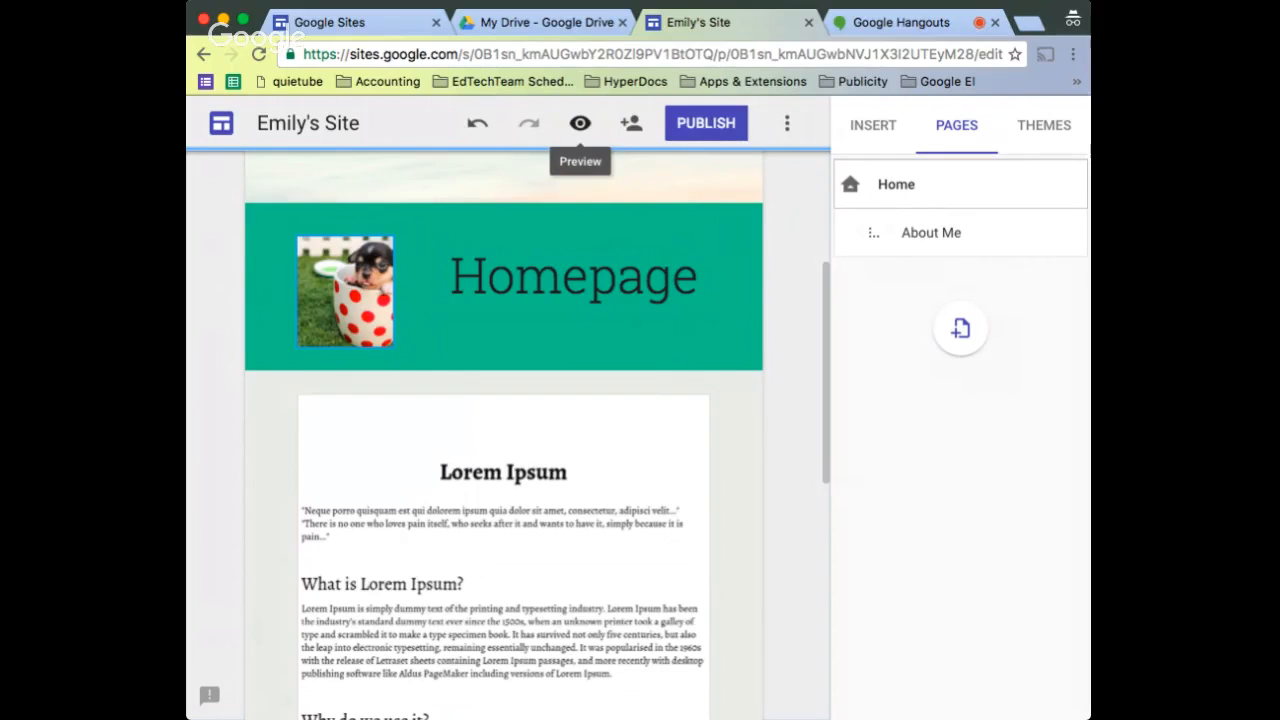
Preview the site in the phone, tablet and large screen views, and return to editing
click(580, 123)
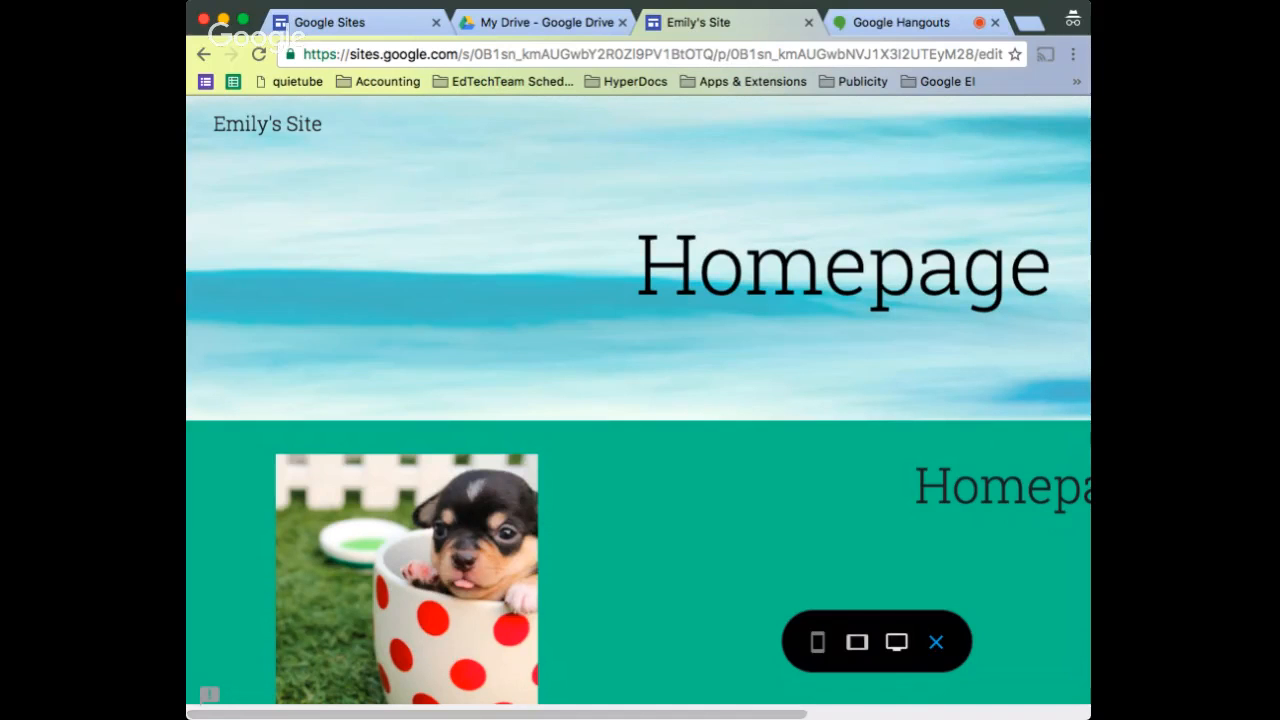
click(817, 641)
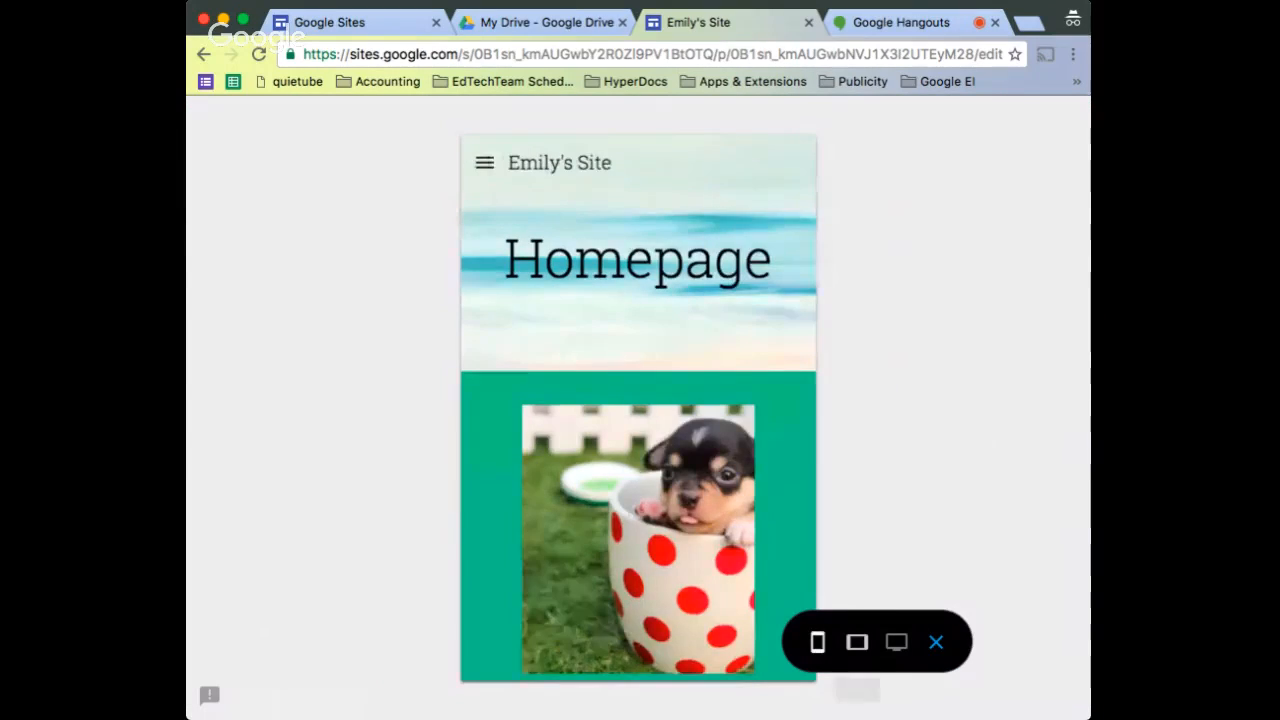
click(857, 641)
click(896, 641)
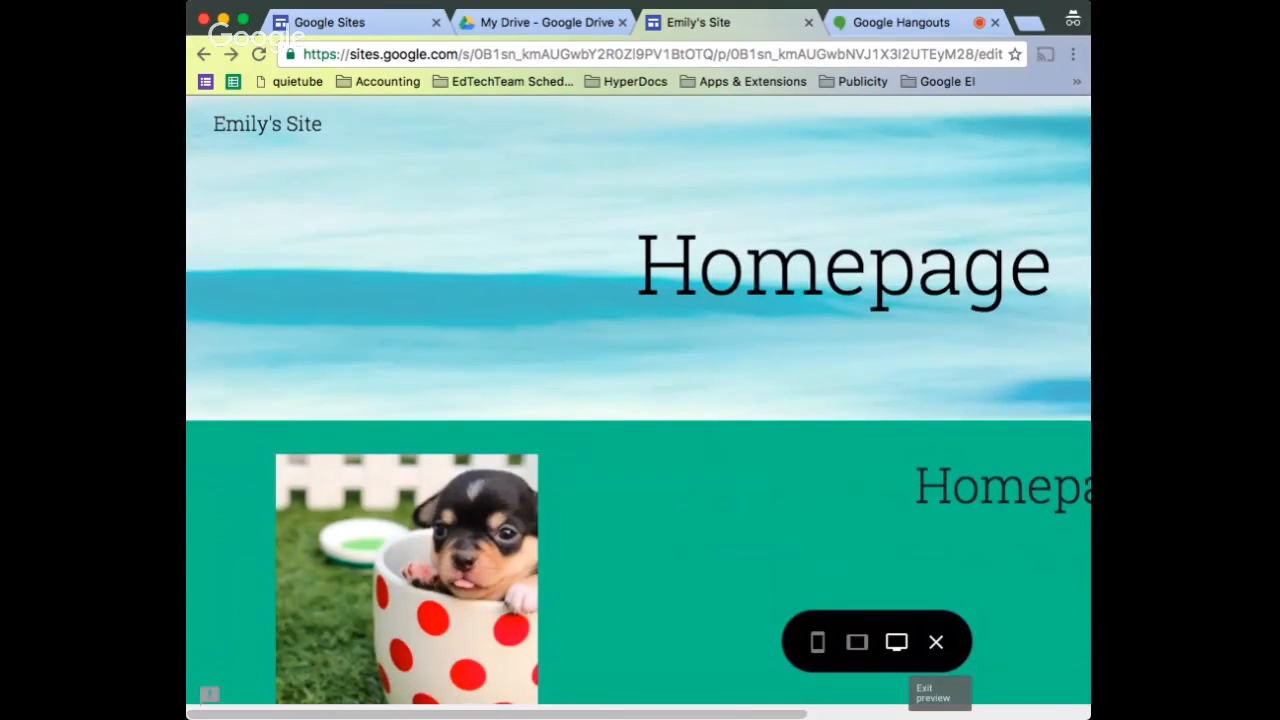
click(936, 641)
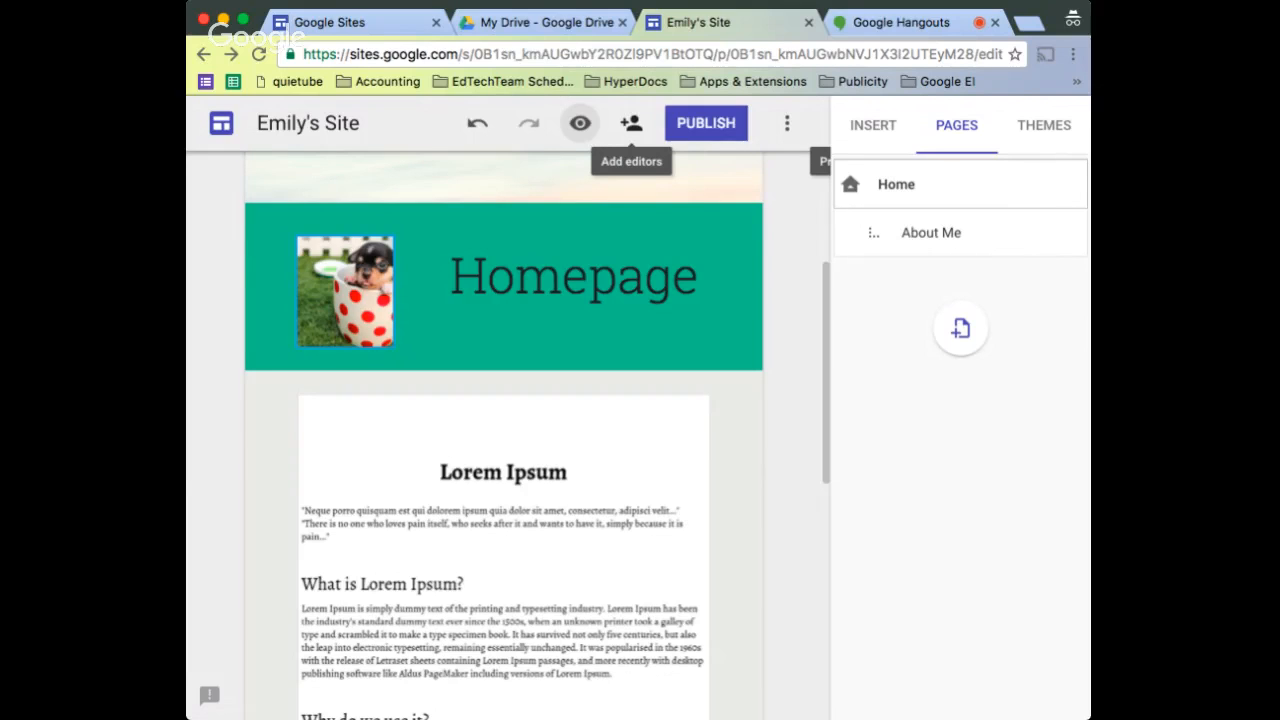
Open the site's editor sharing settings and examine the link sharing options without changing them
click(631, 123)
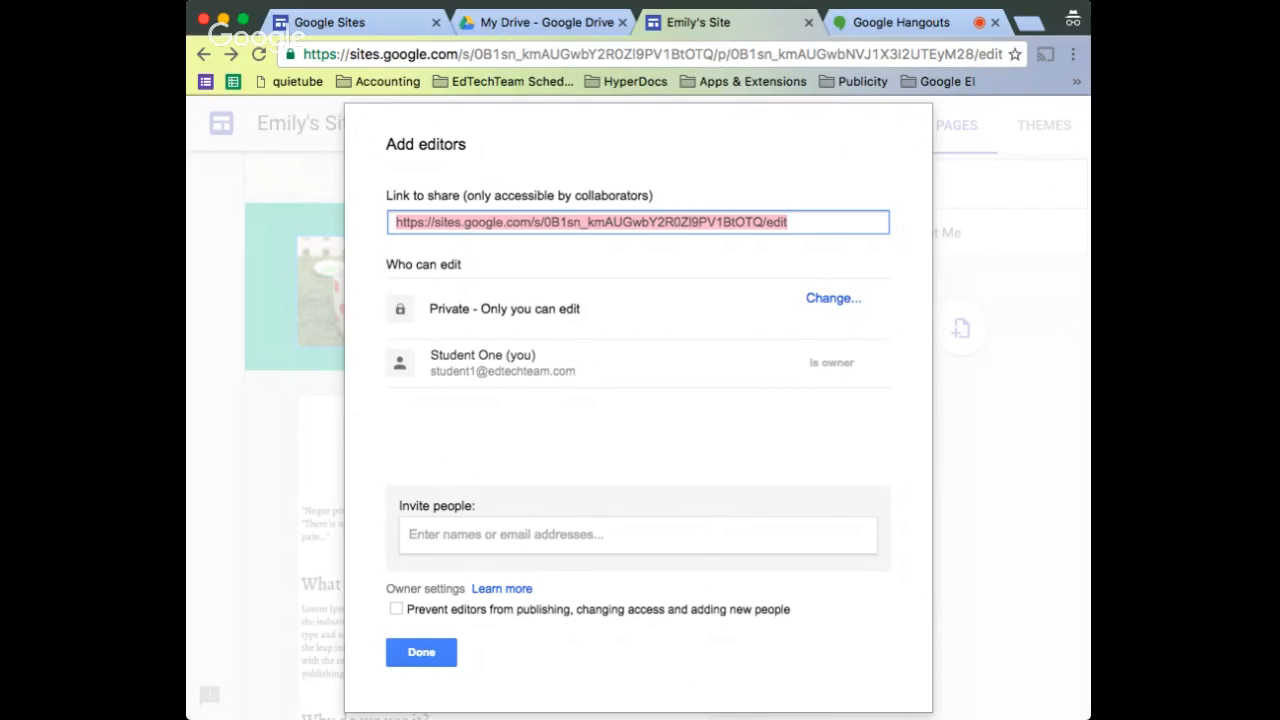
click(833, 298)
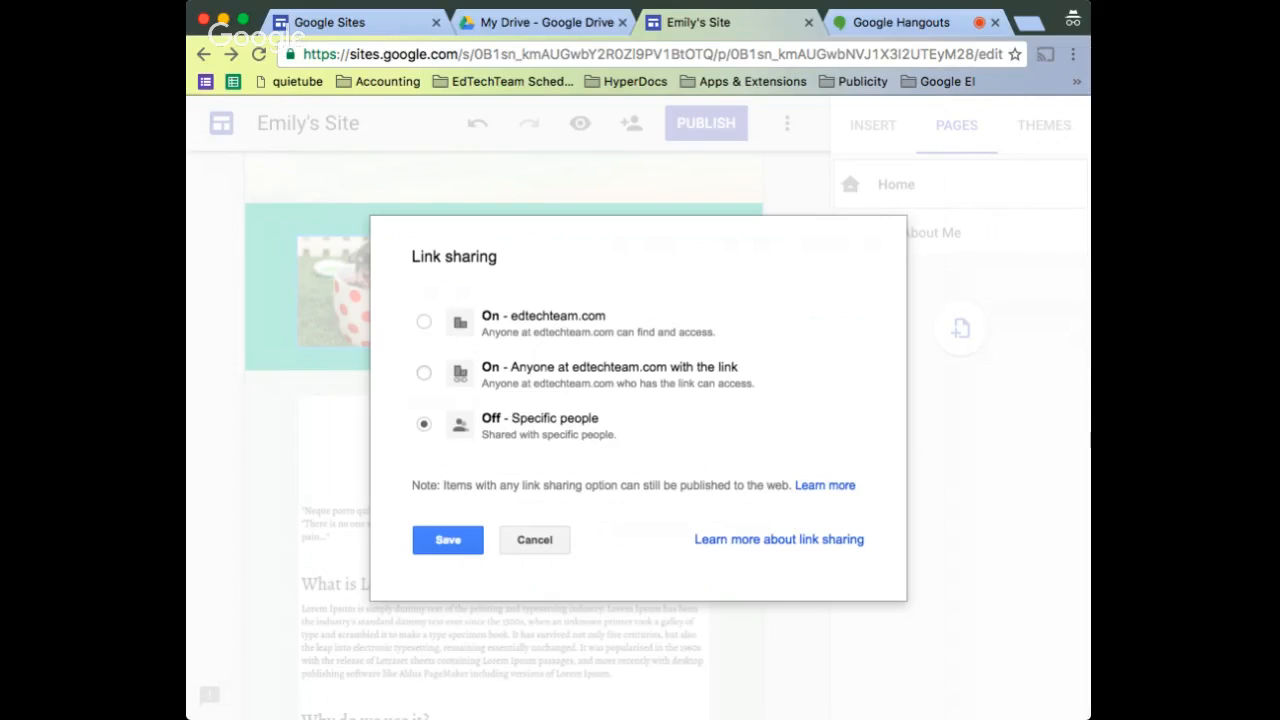
click(535, 540)
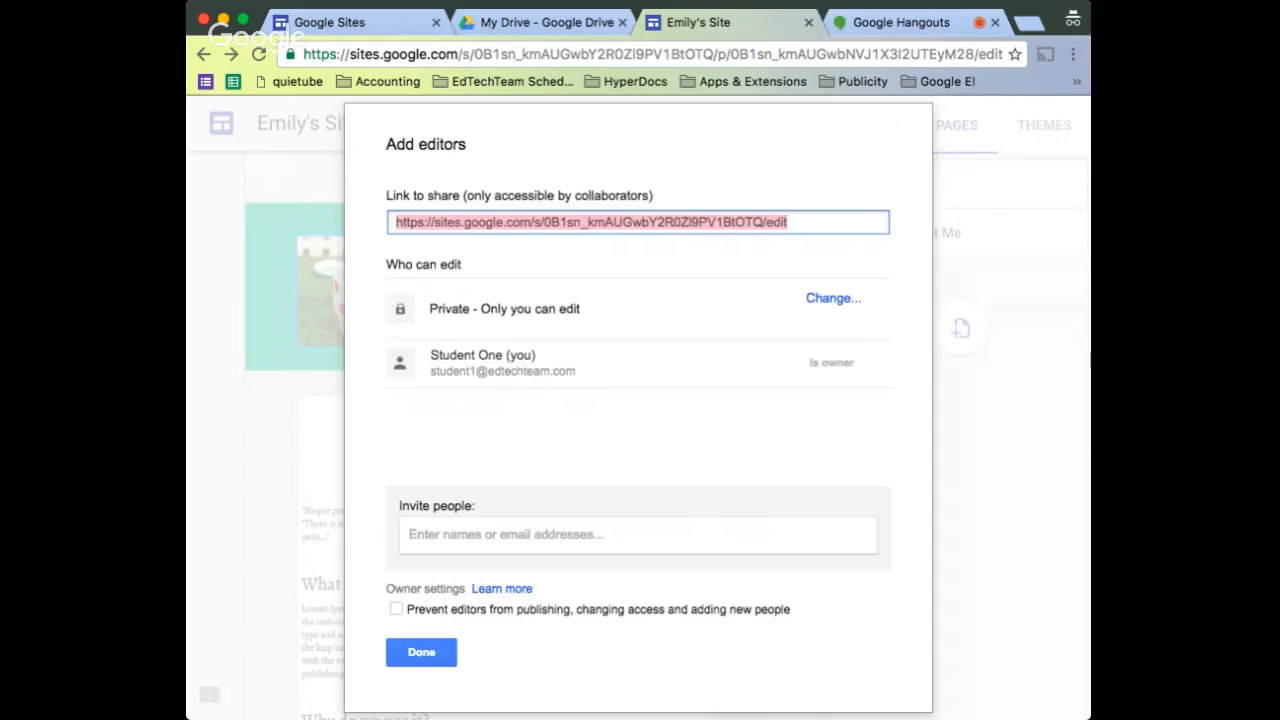
Enter a collaborator's e-mail address in the editor invitation with notification left on, and close the sharing settings without sending it
click(638, 535)
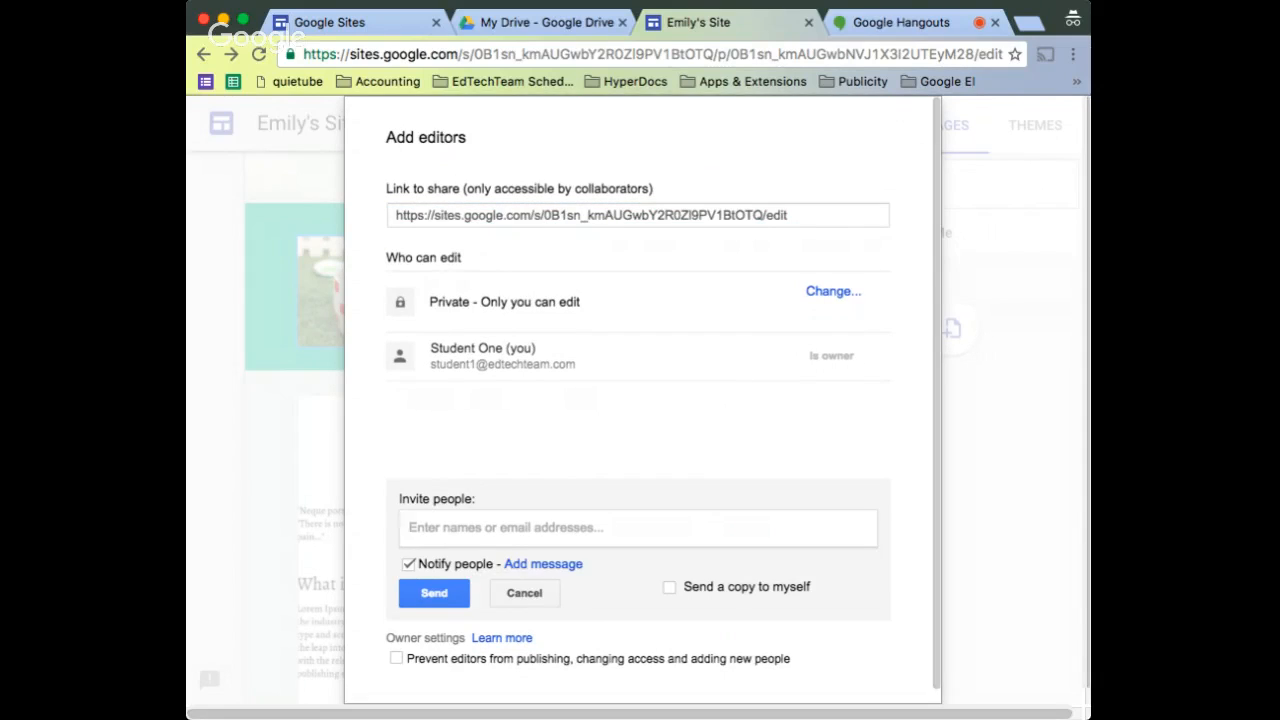
text(wendy@)
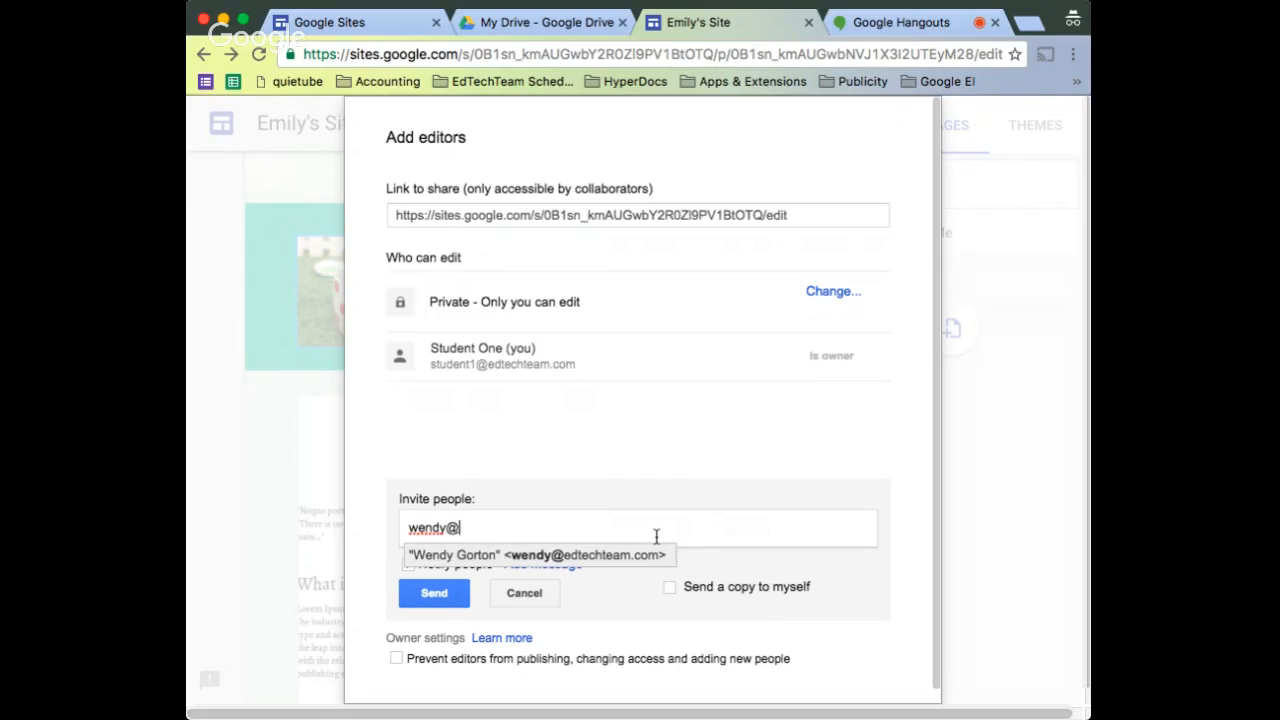
key(Return)
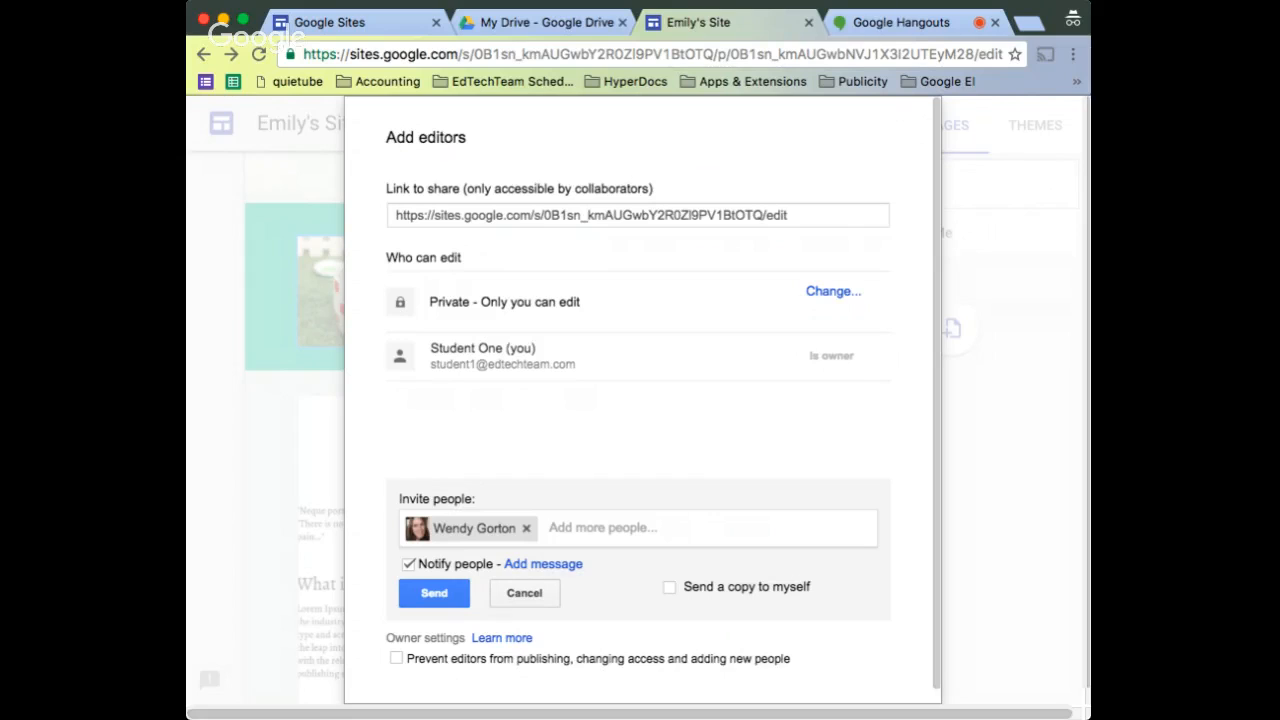
key(Escape)
click(421, 645)
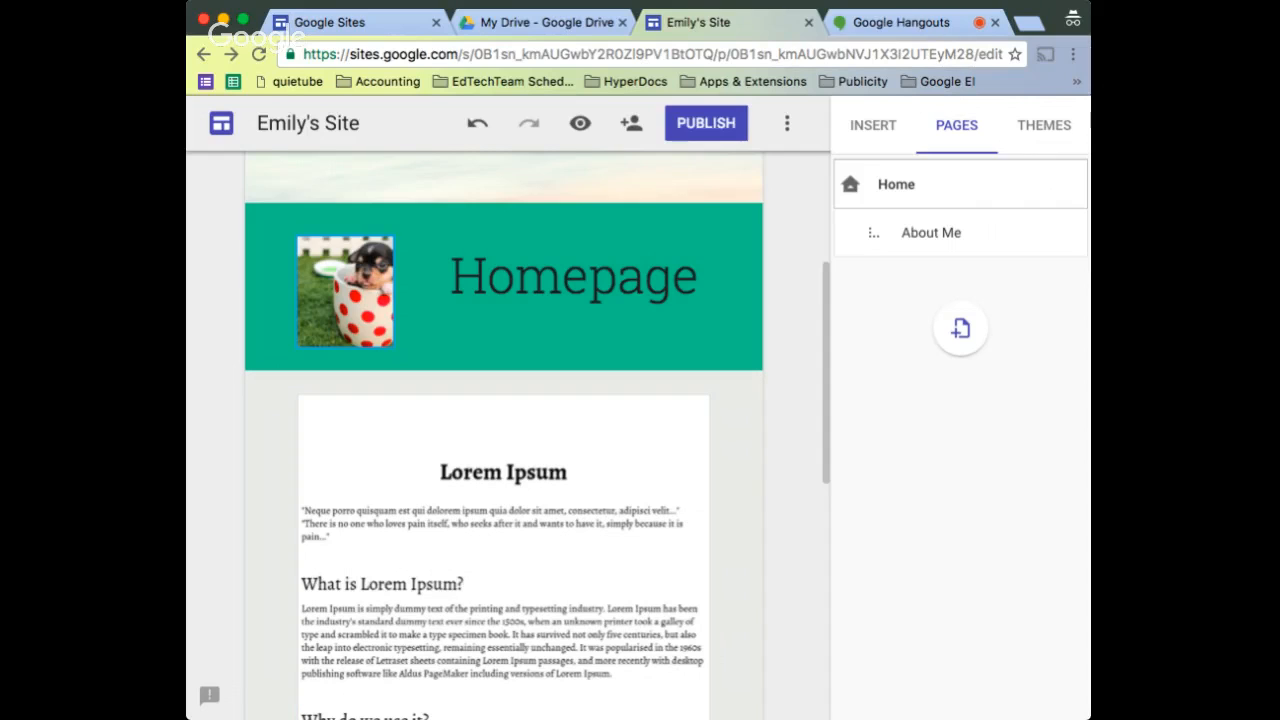
Open the site's publishing settings to examine the site location, visitor access and search visibility options, and close them without publishing
click(716, 121)
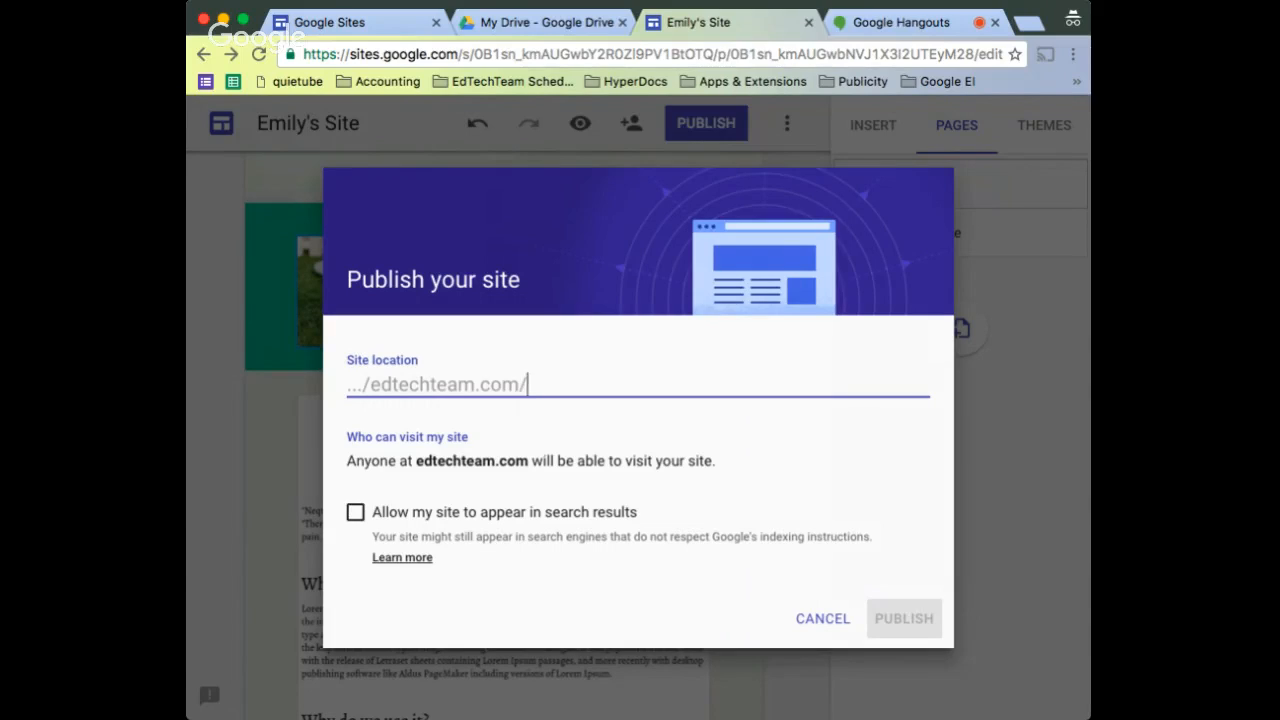
key(Escape)
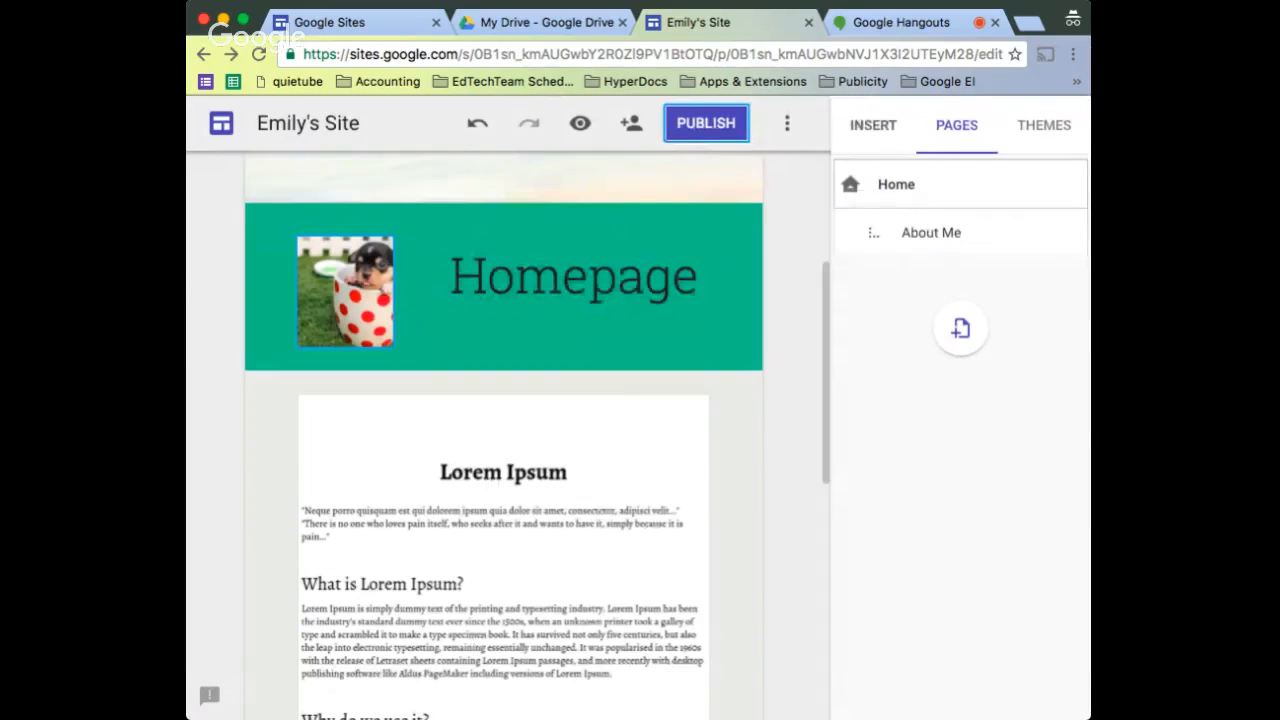
Display the content types that can be inserted into the page, and switch to Google Hangouts to read the viewers' chat questions
click(873, 125)
scroll(950, 400, up, 3)
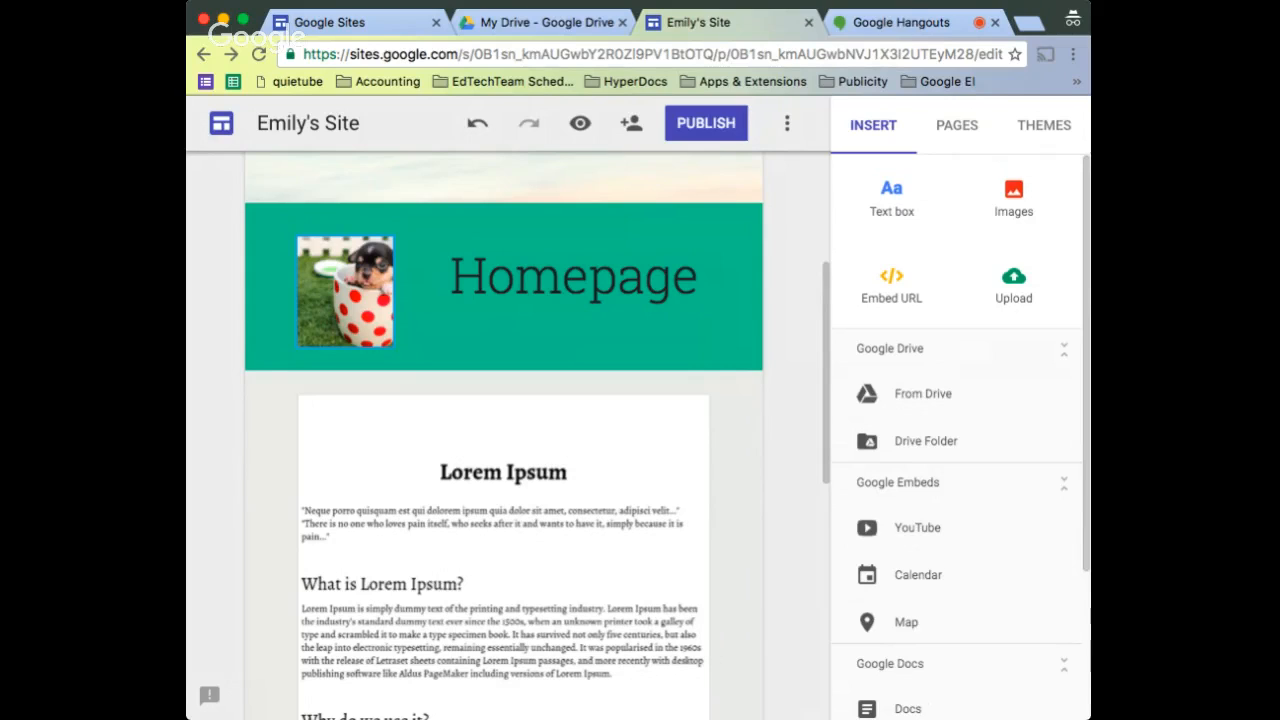
click(902, 22)
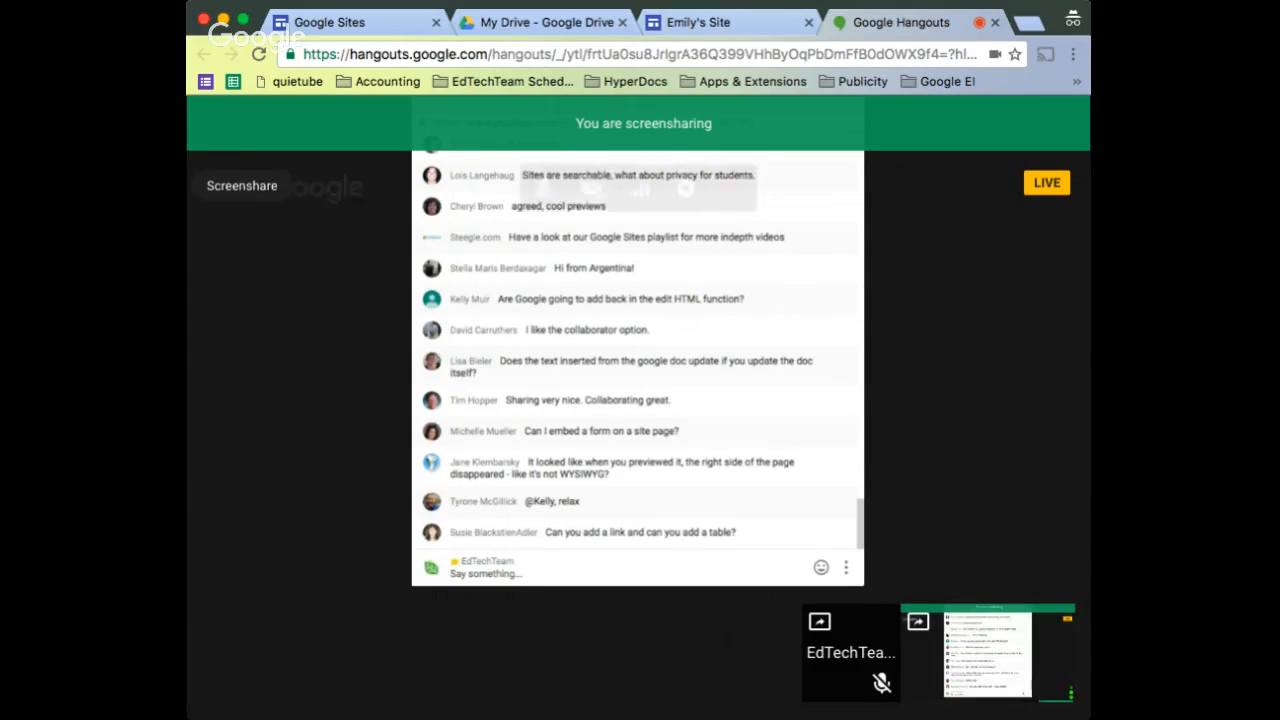